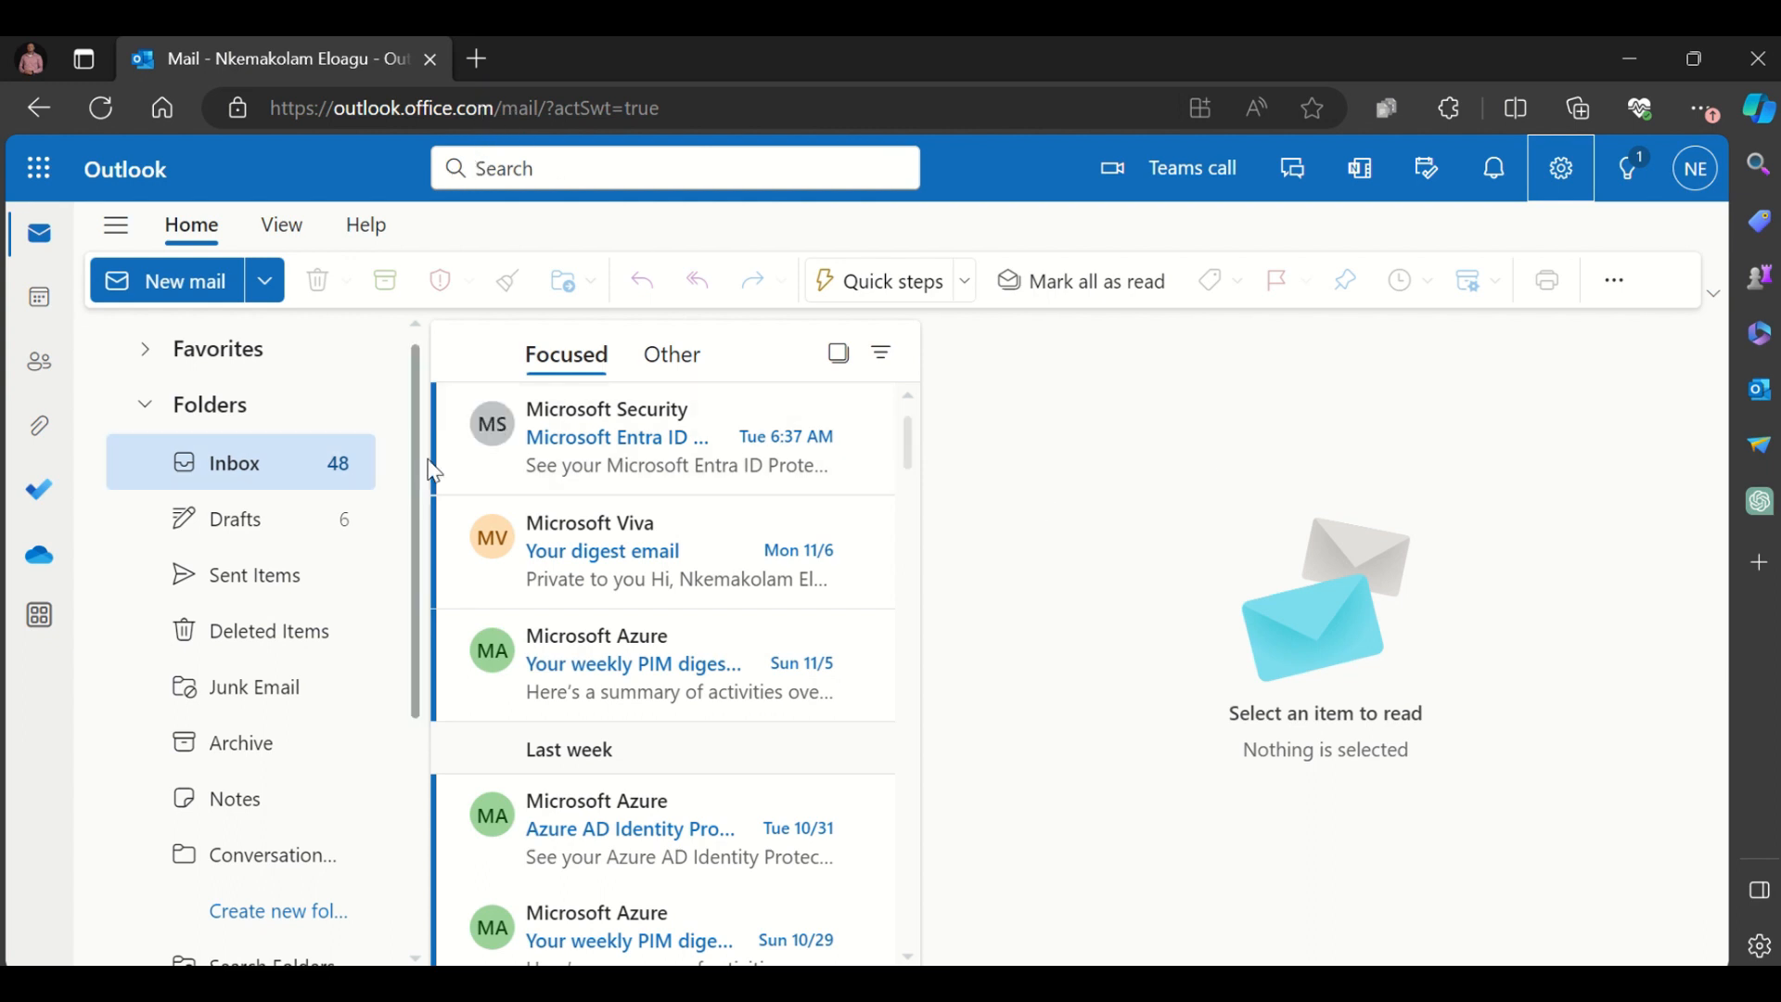
pyautogui.click(1612, 289)
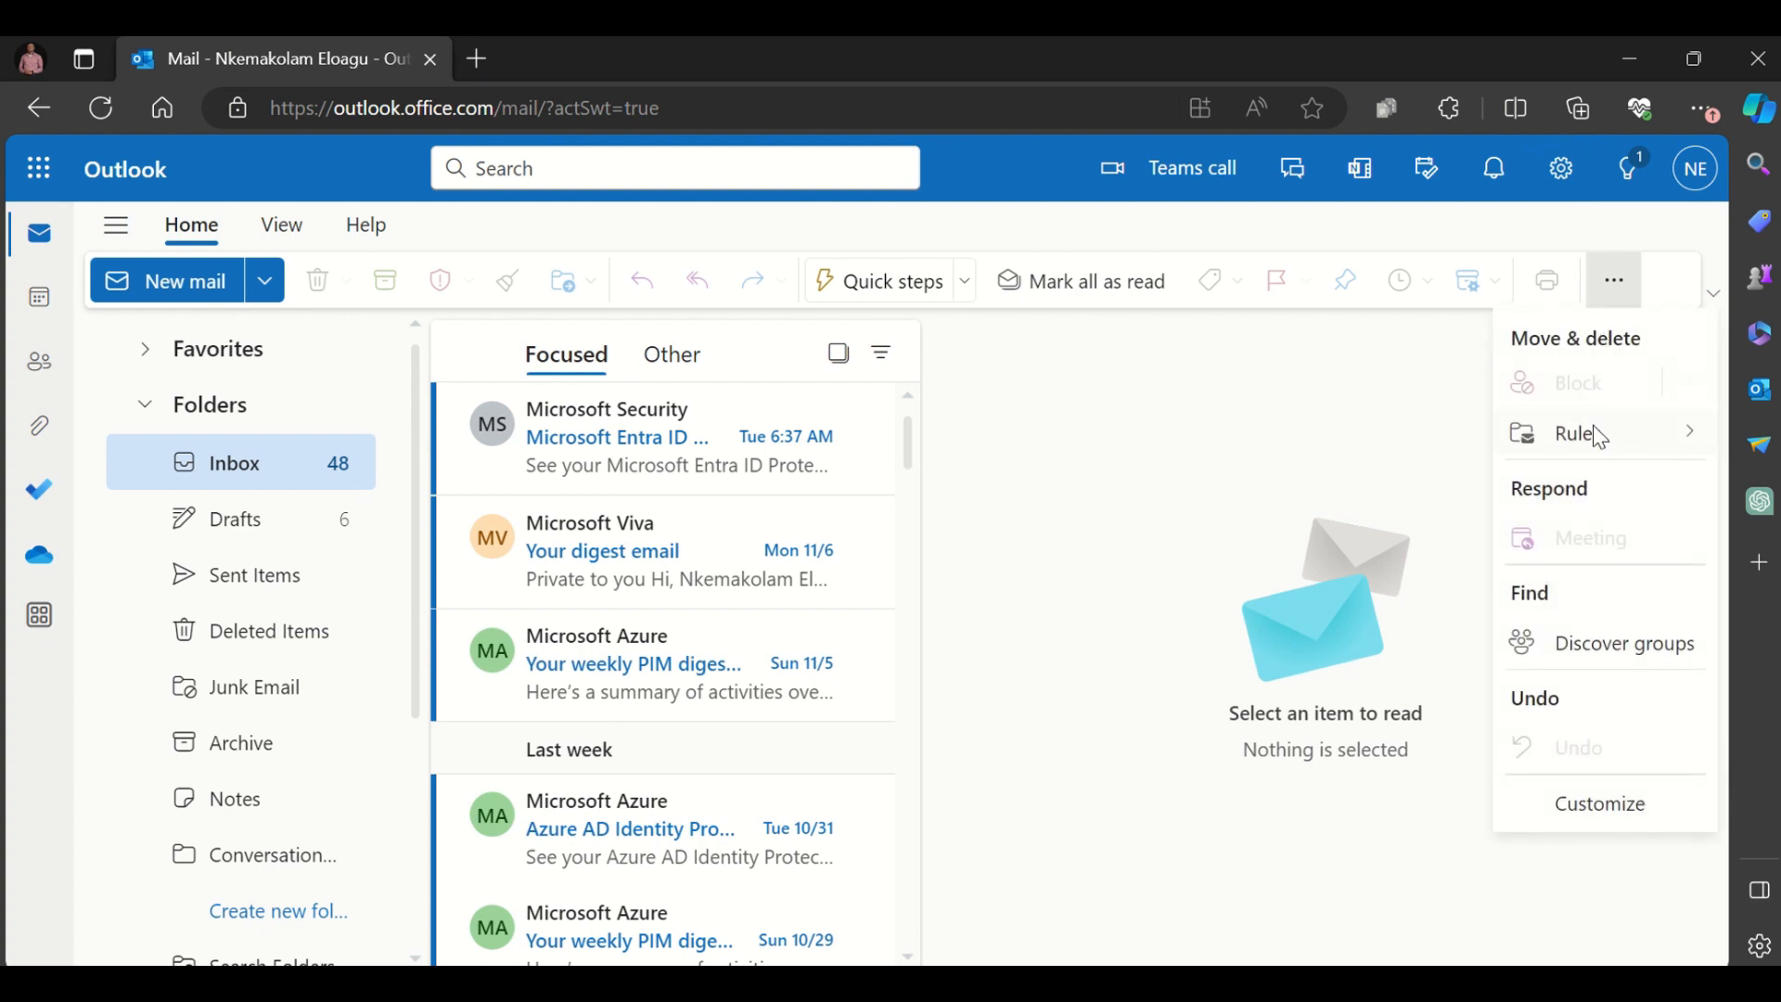
pyautogui.moveTo(1586, 432)
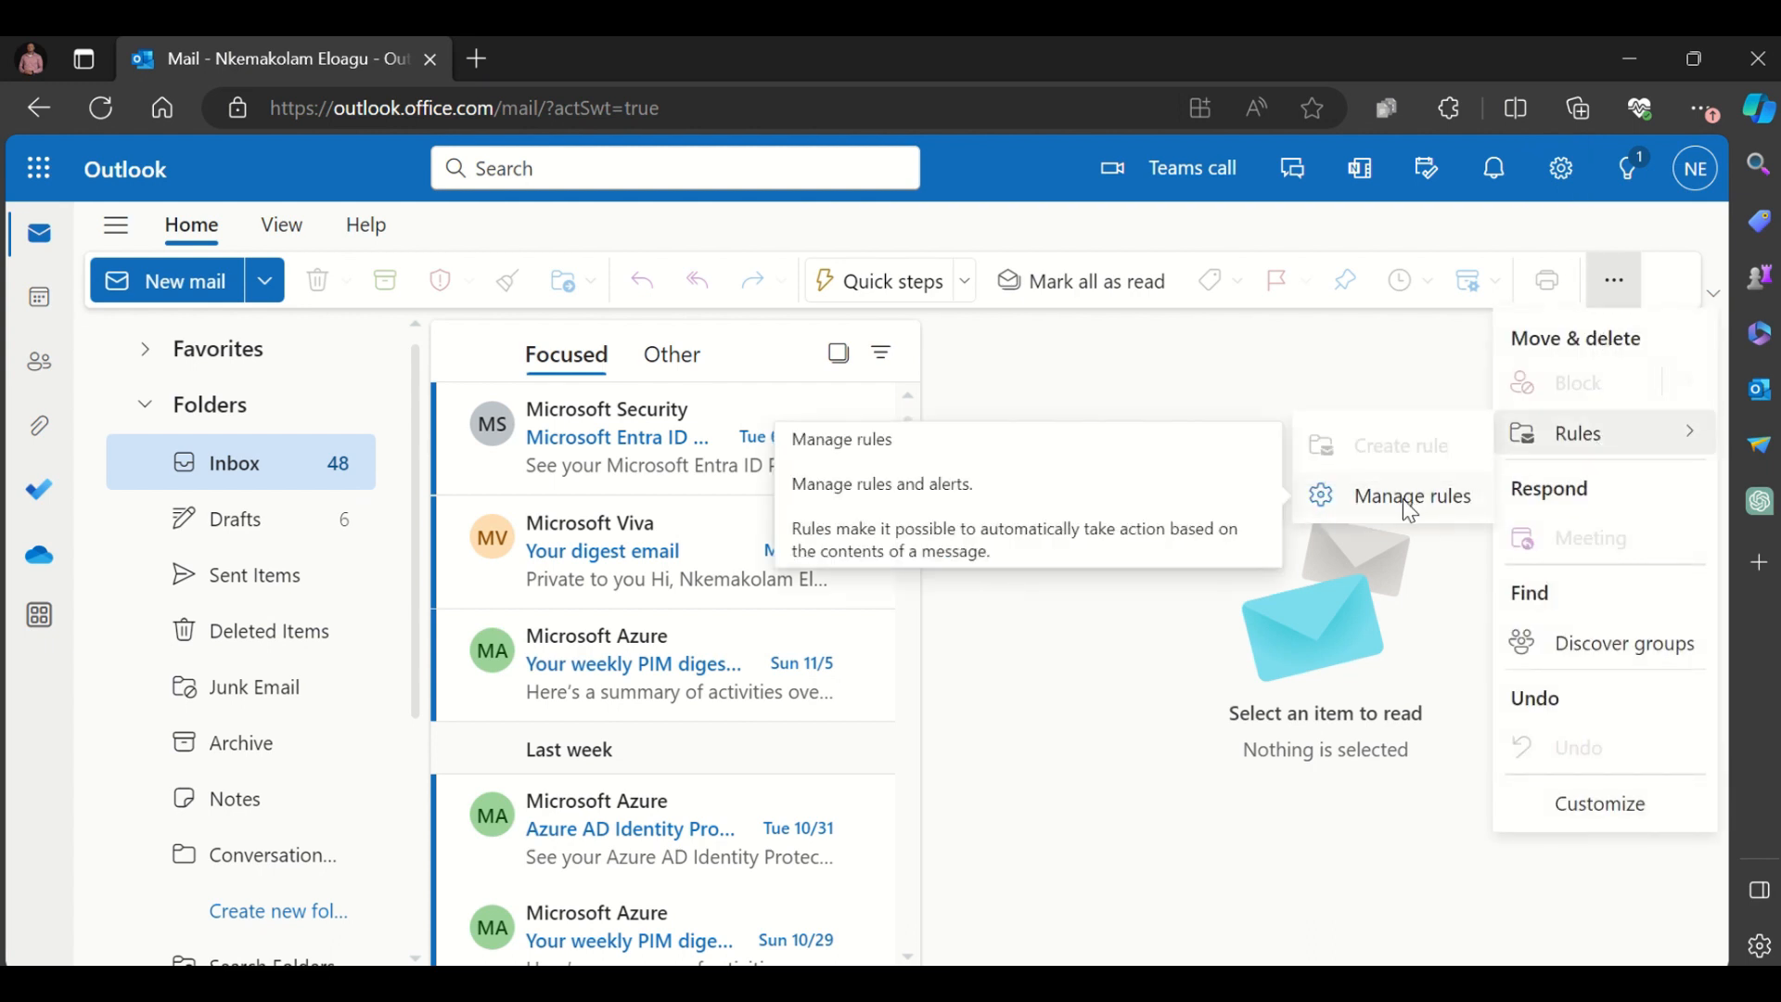
pyautogui.click(1197, 354)
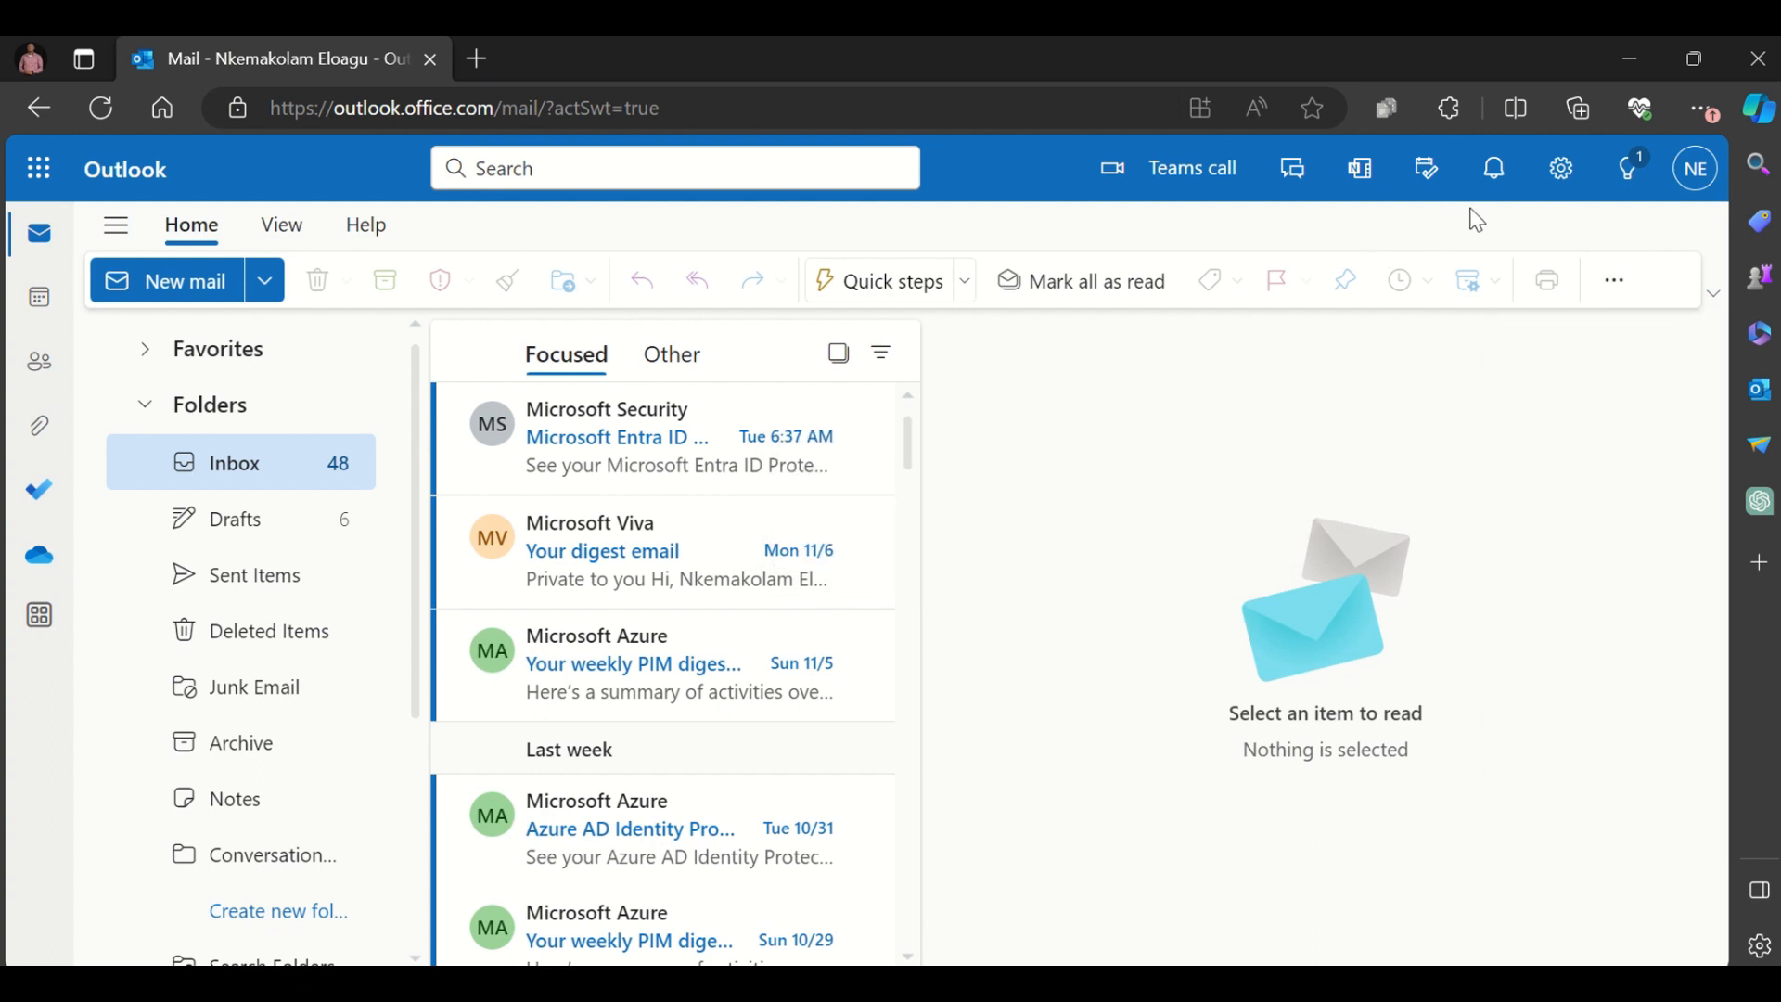
# - Open the Rules page in the Mail settings
pyautogui.click(1557, 179)
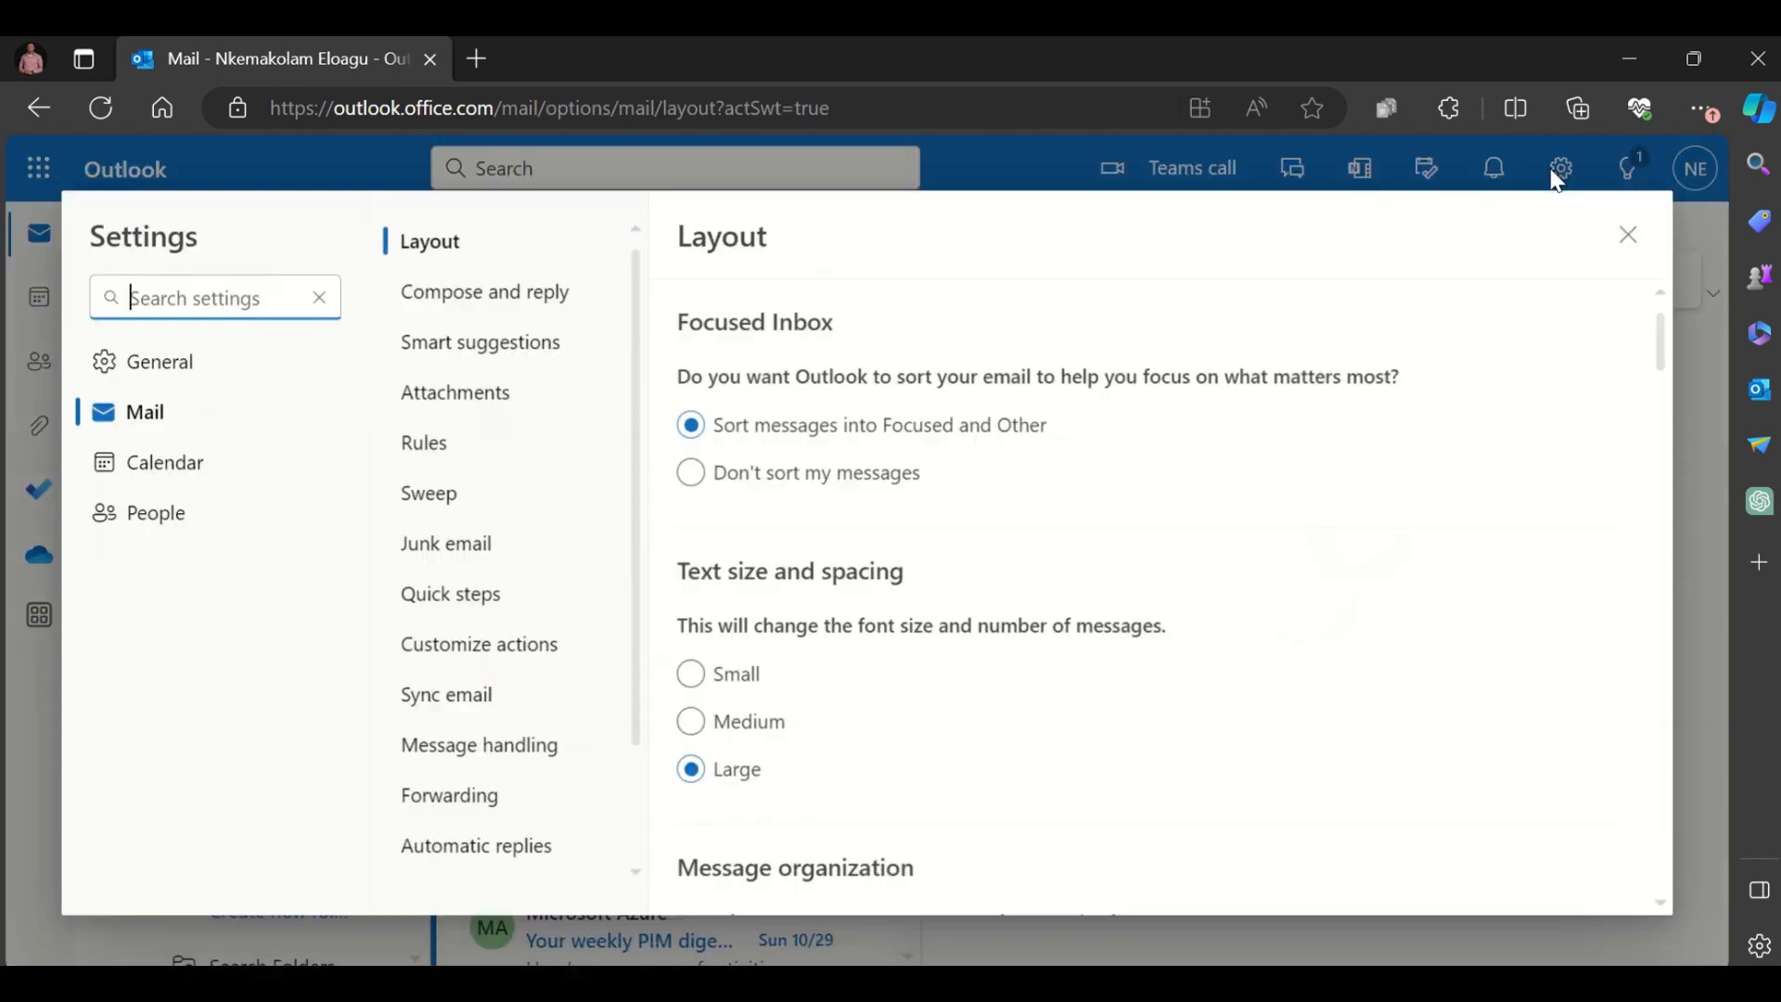
pyautogui.click(130, 424)
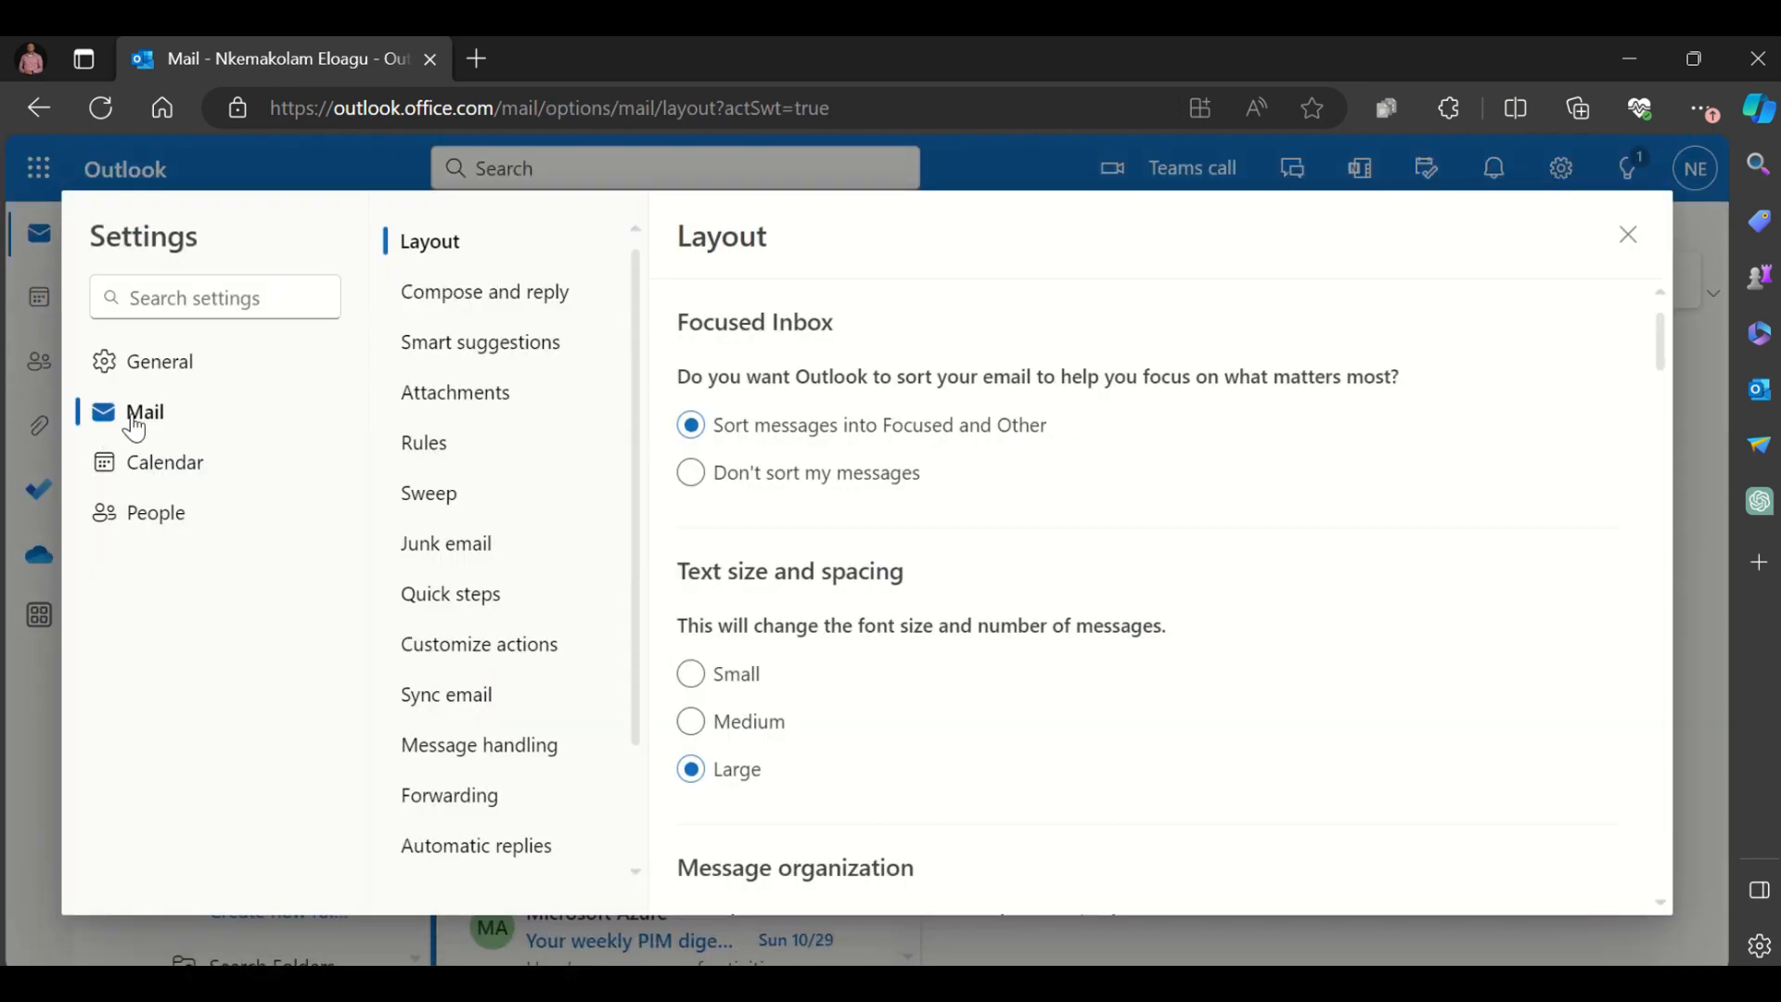
pyautogui.click(437, 459)
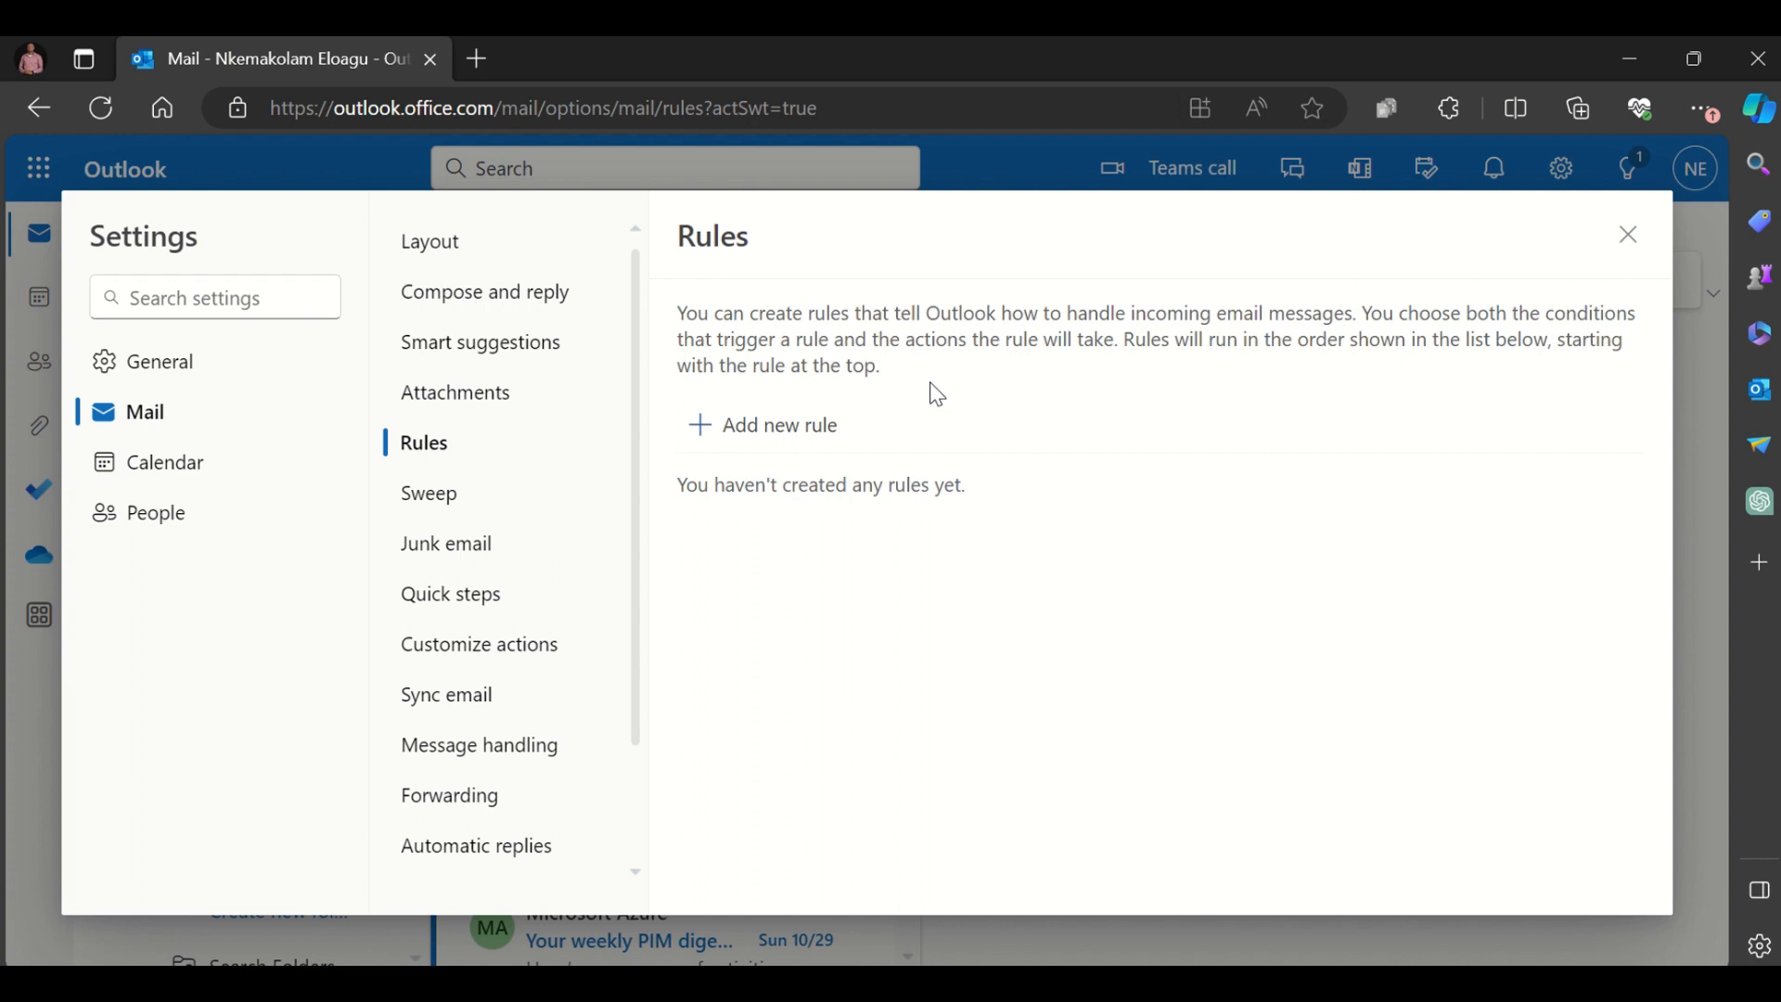
# - Add a new inbox rule and name it "My Boss"
pyautogui.click(729, 448)
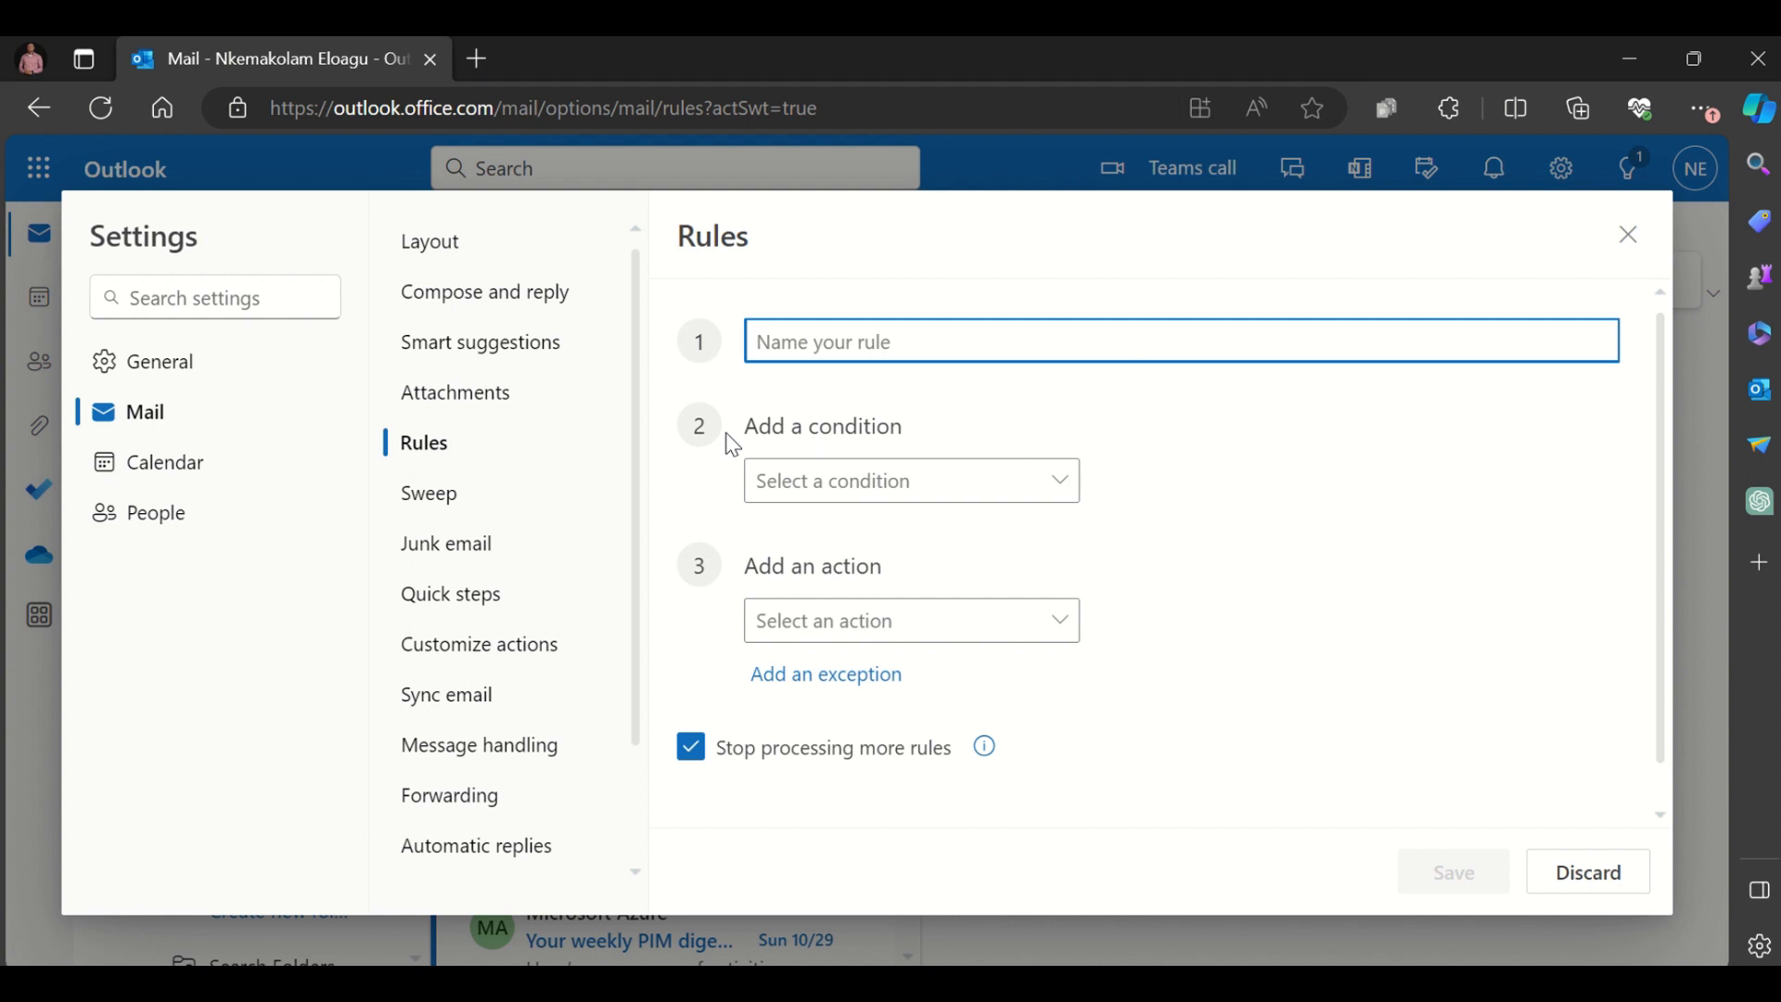
pyautogui.write('My Boss')
pyautogui.click(841, 397)
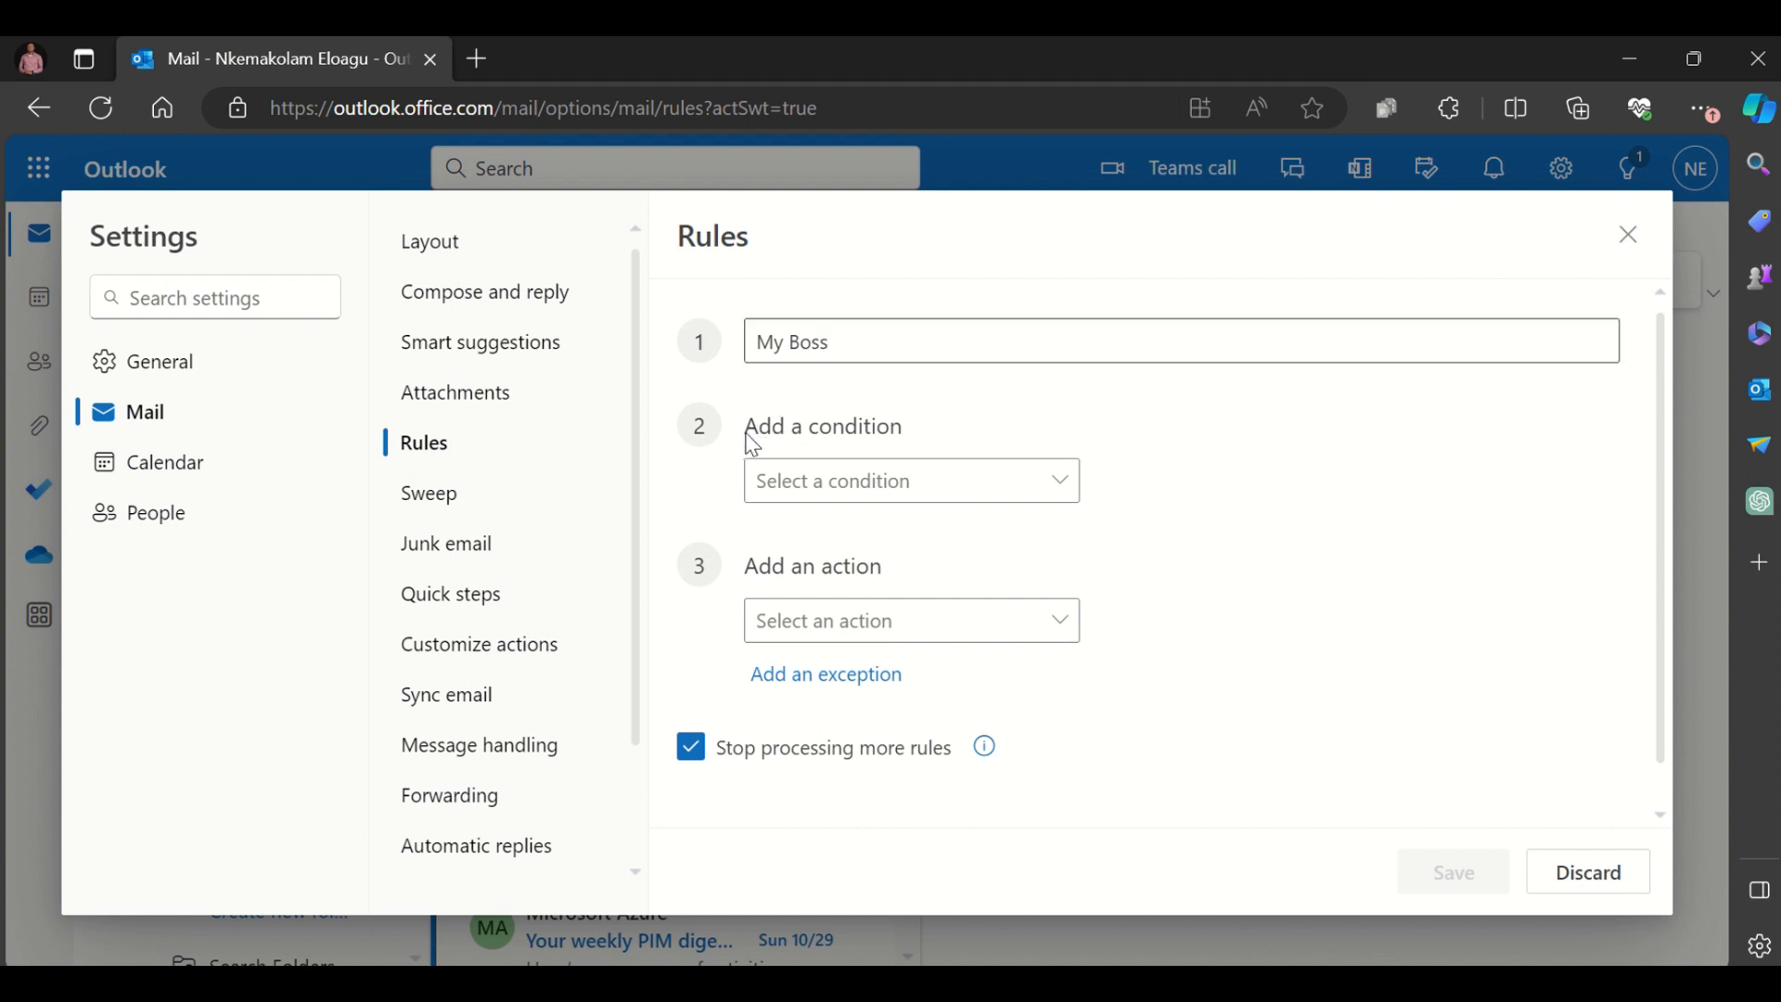
# - Set the rule's first condition to "I'm not on the To line"
pyautogui.click(870, 496)
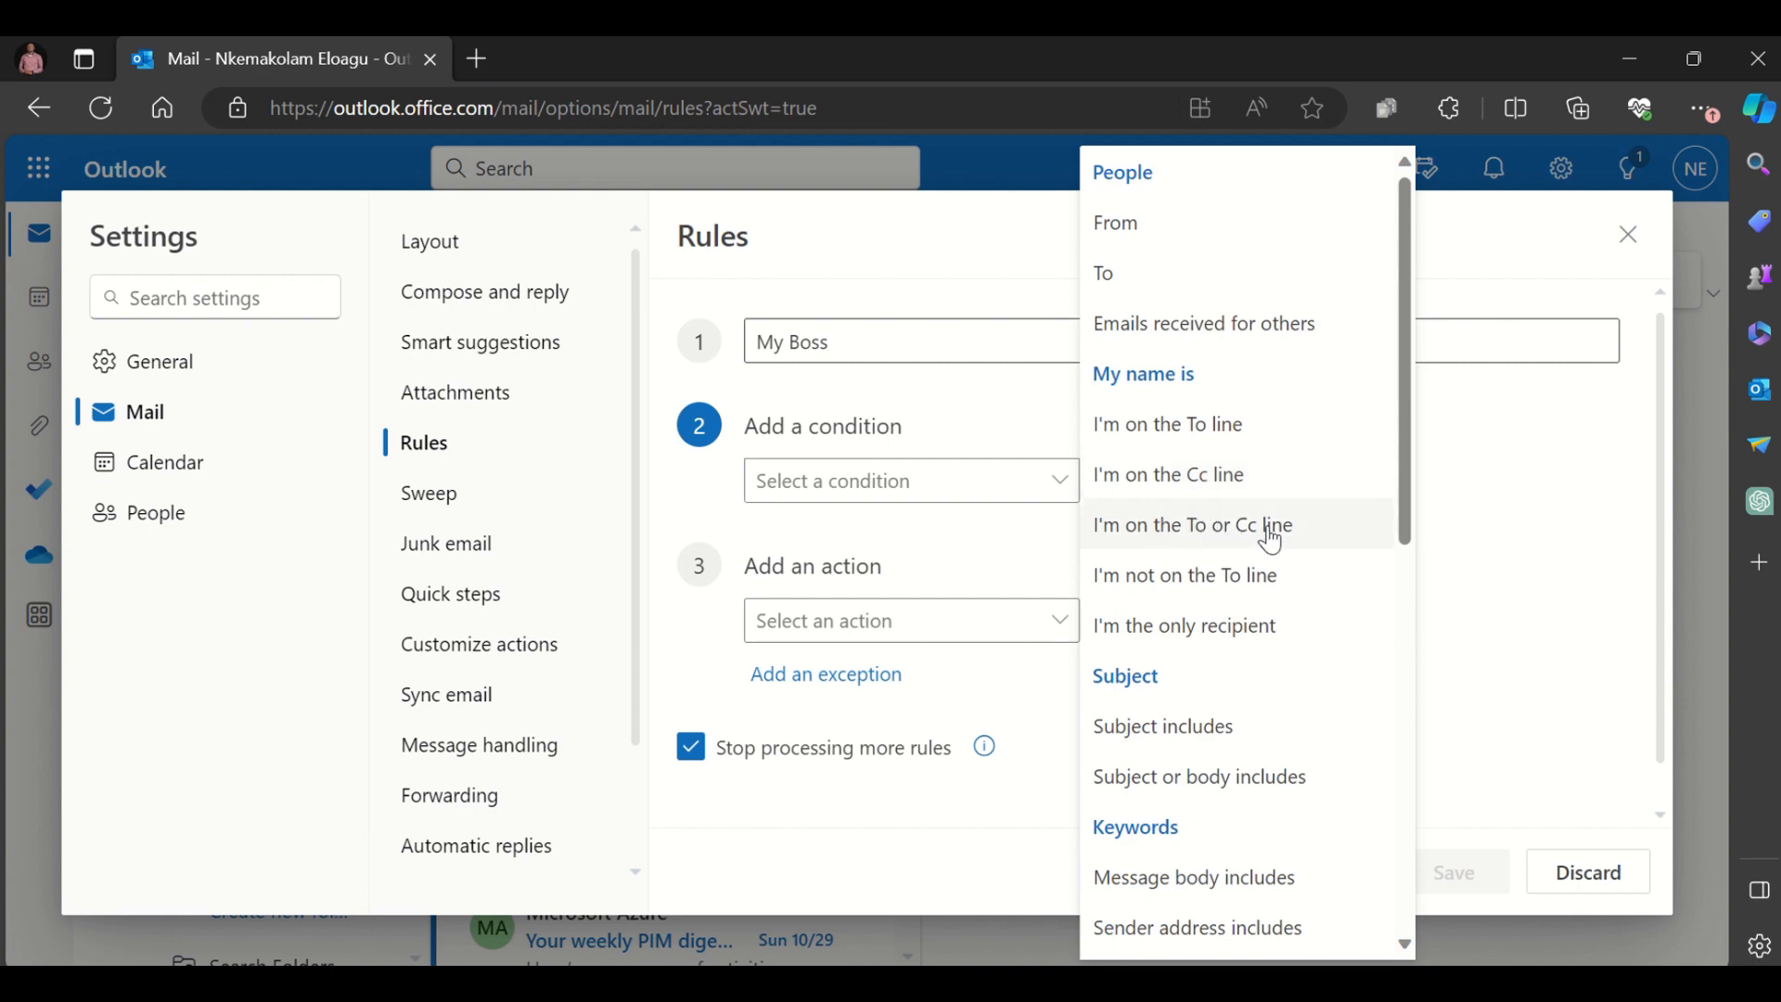
pyautogui.click(1342, 592)
pyautogui.rightClick(1342, 592)
pyautogui.click(1428, 547)
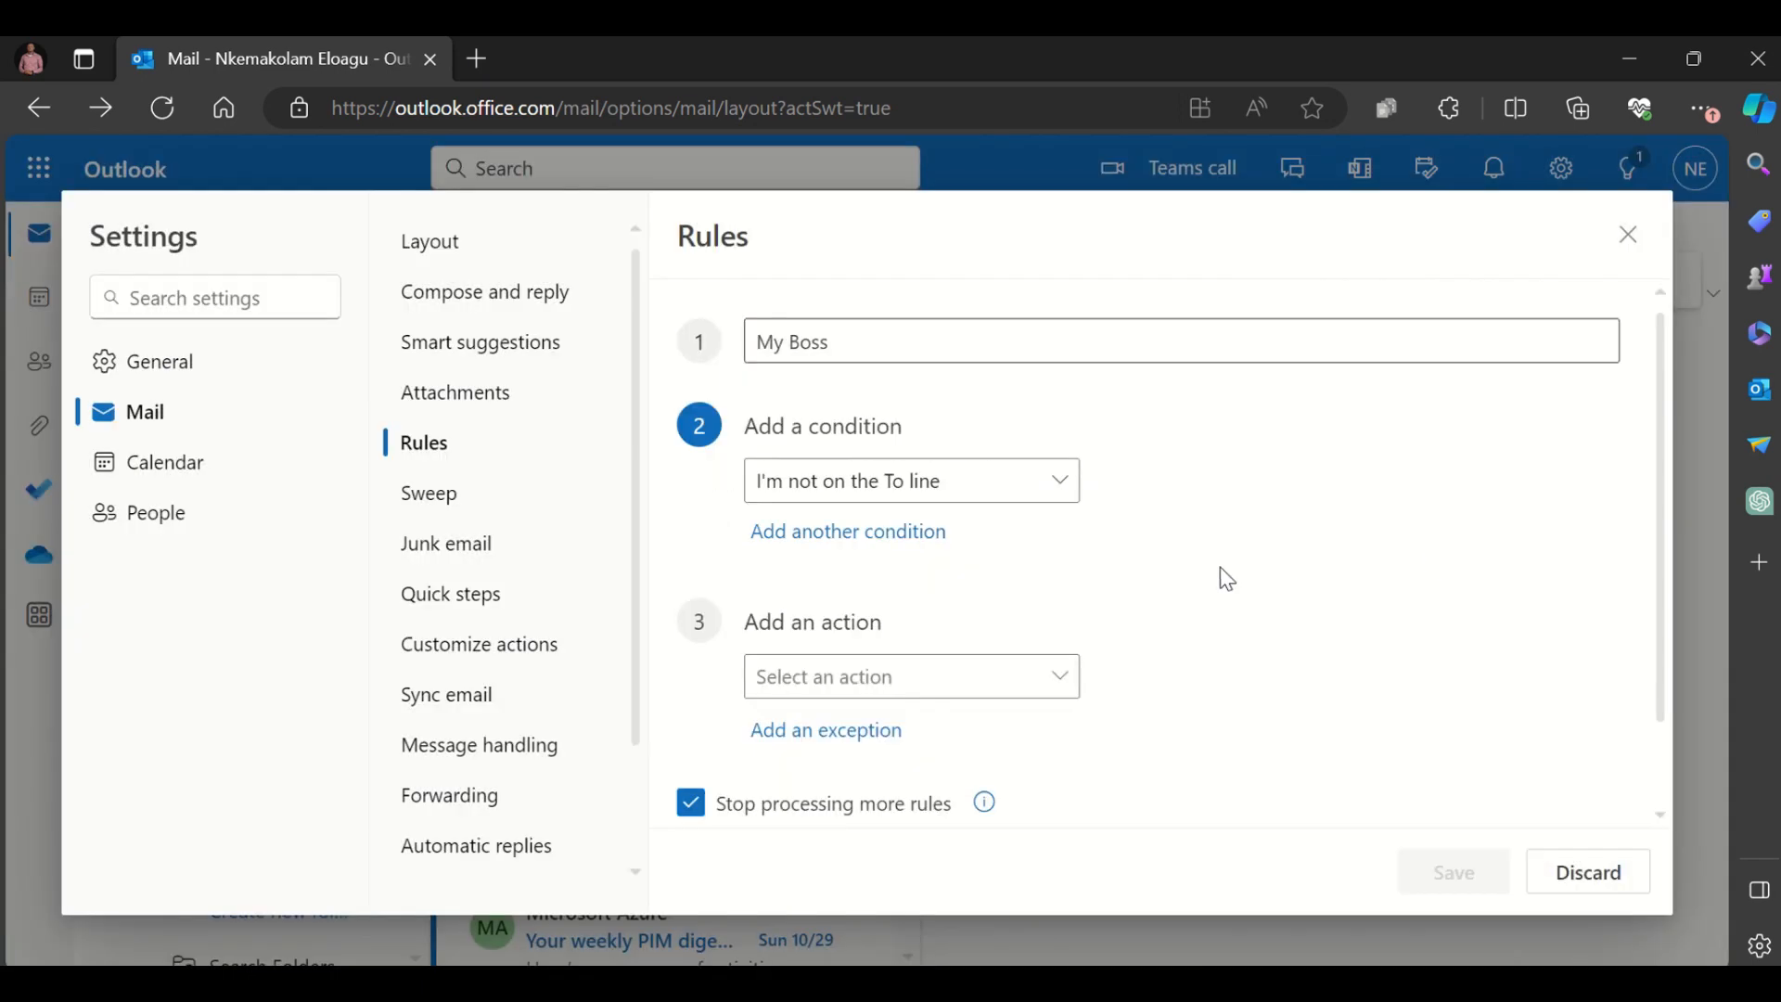
# - Examine the full list of available rule conditions, from the People options through to All messages
pyautogui.click(1017, 480)
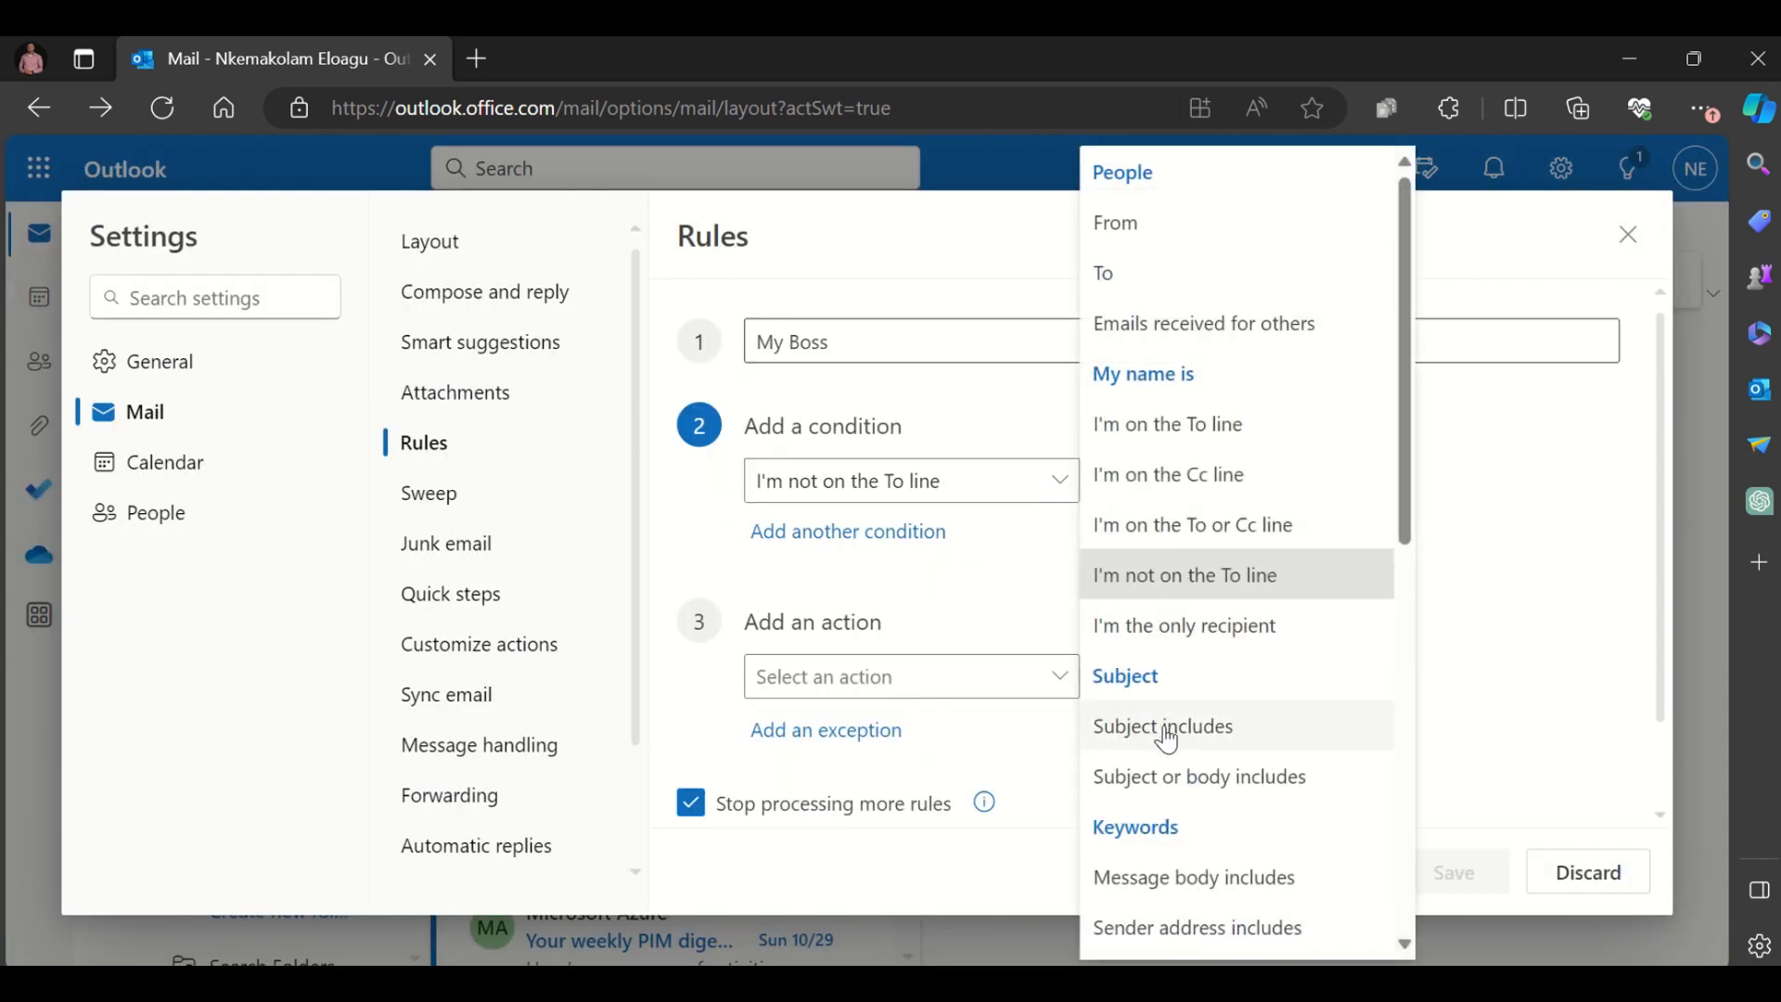
pyautogui.scroll(-1, 1166, 733)
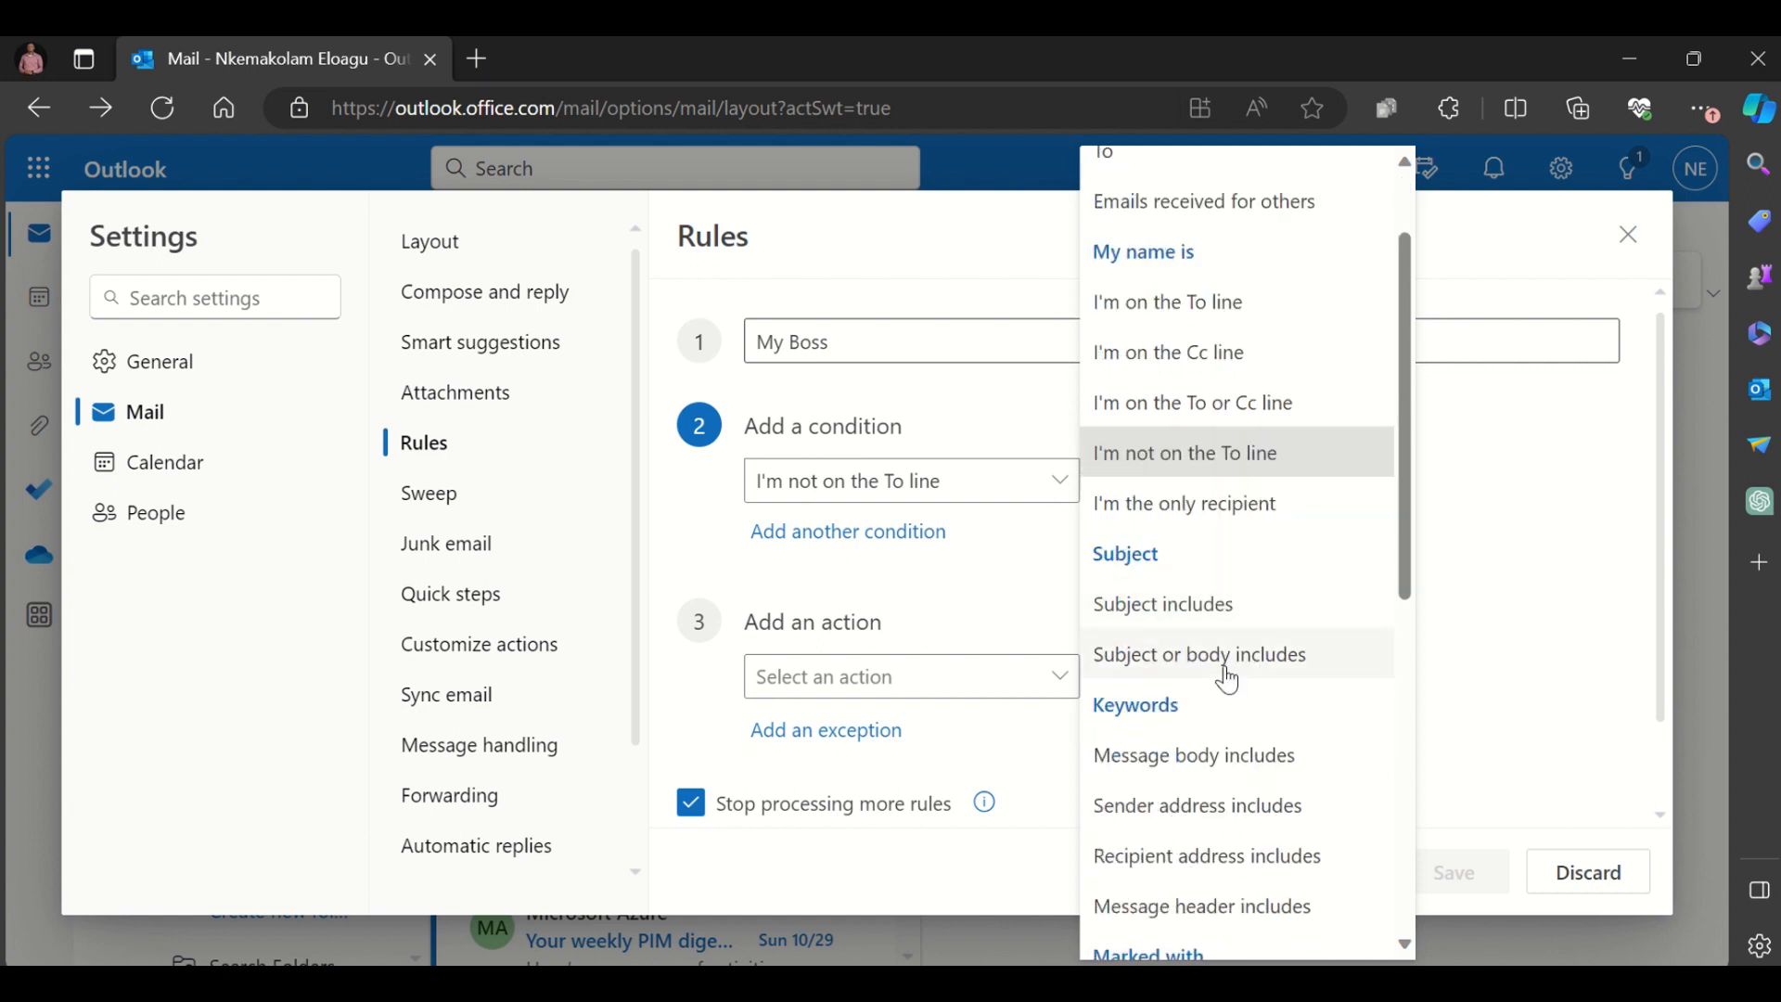
pyautogui.scroll(-1, 1227, 680)
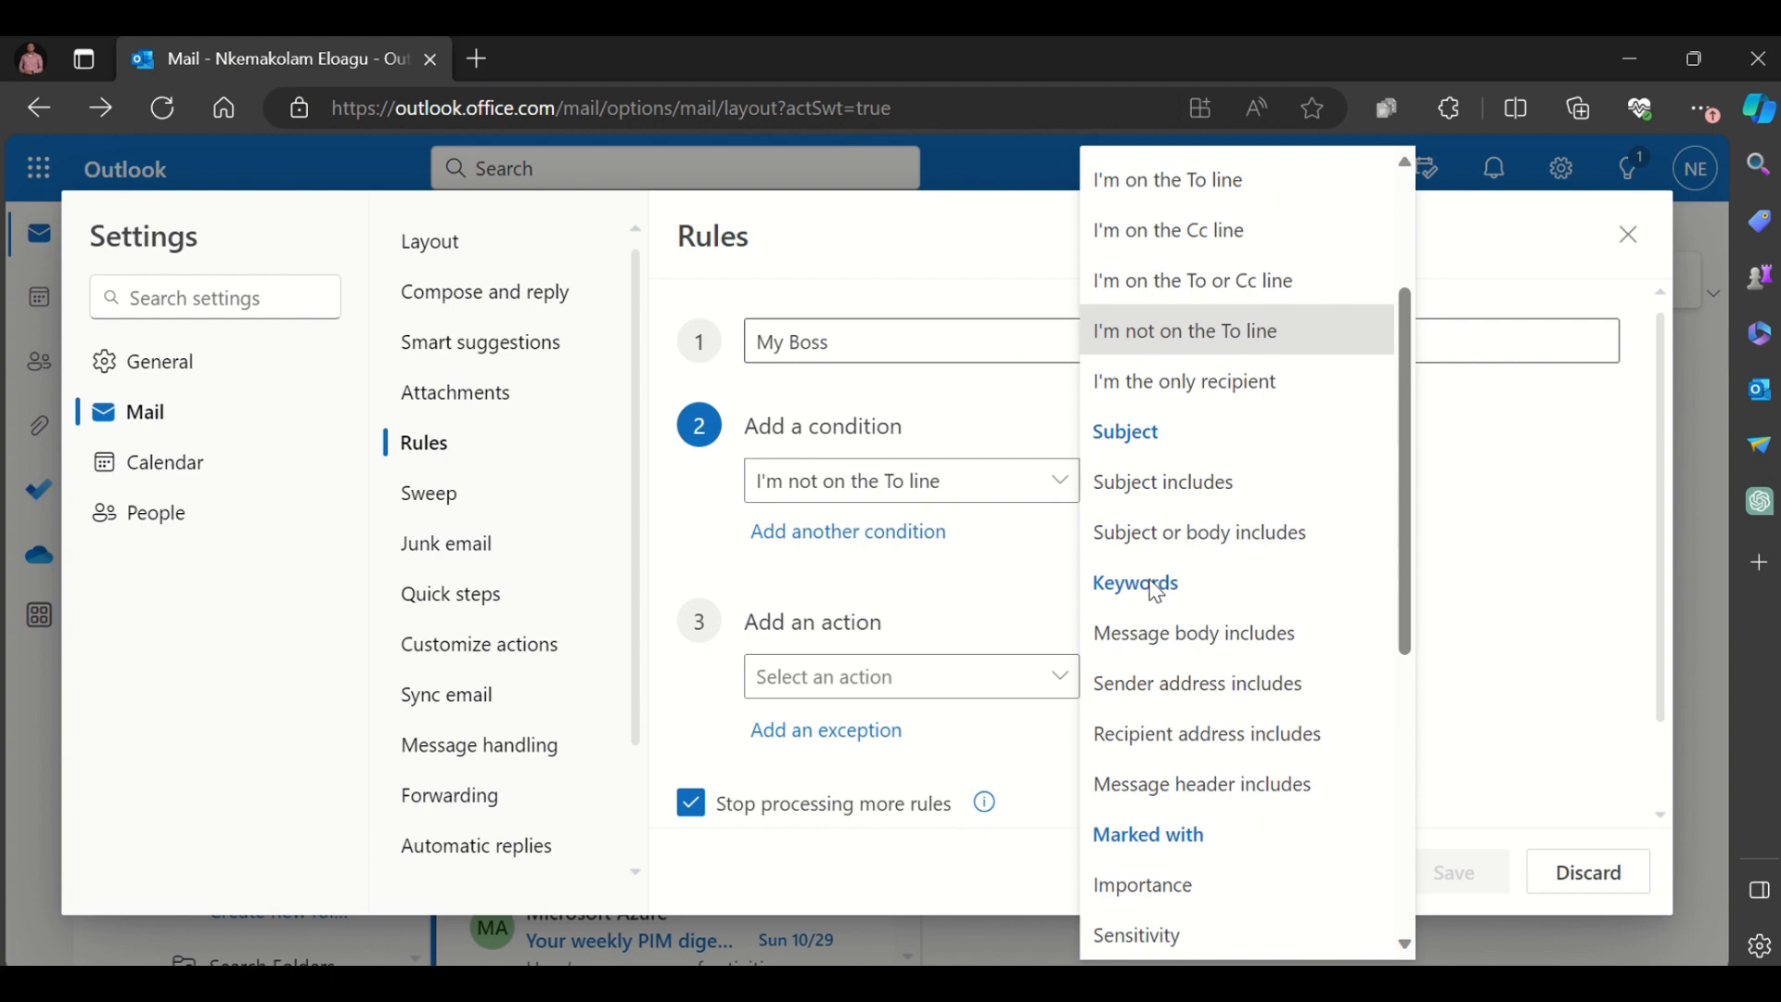
pyautogui.scroll(-1, 1154, 592)
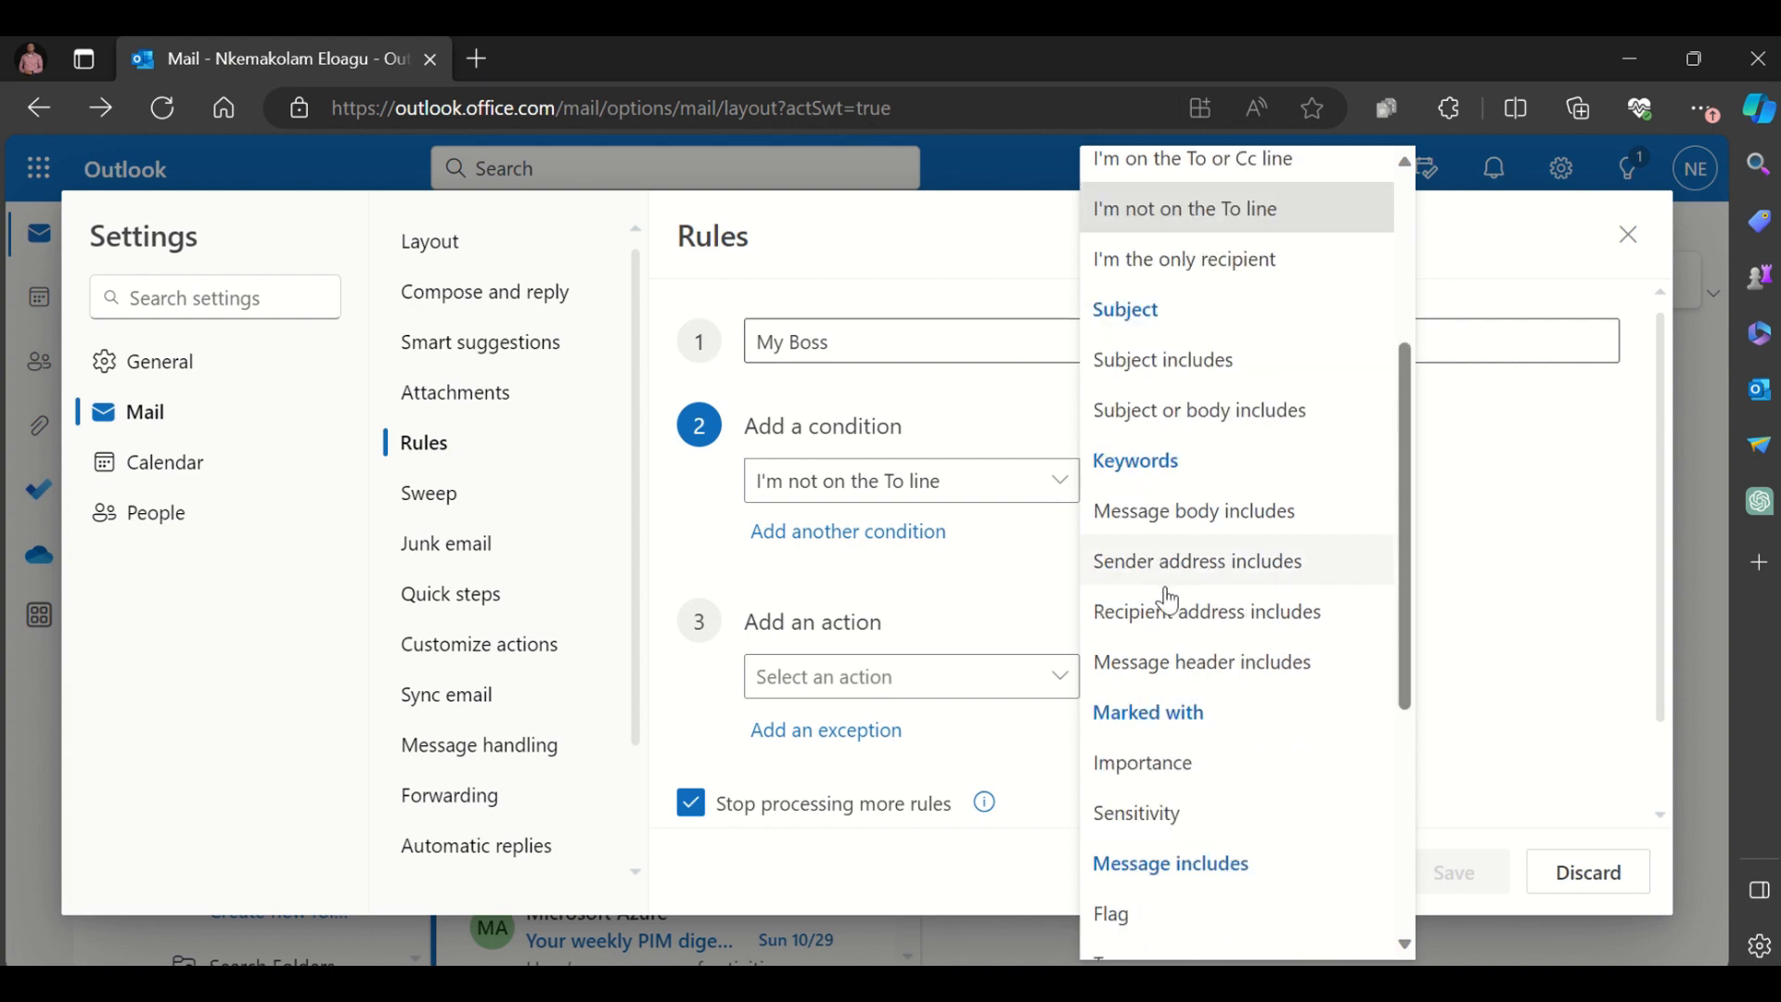
pyautogui.scroll(-1, 1183, 715)
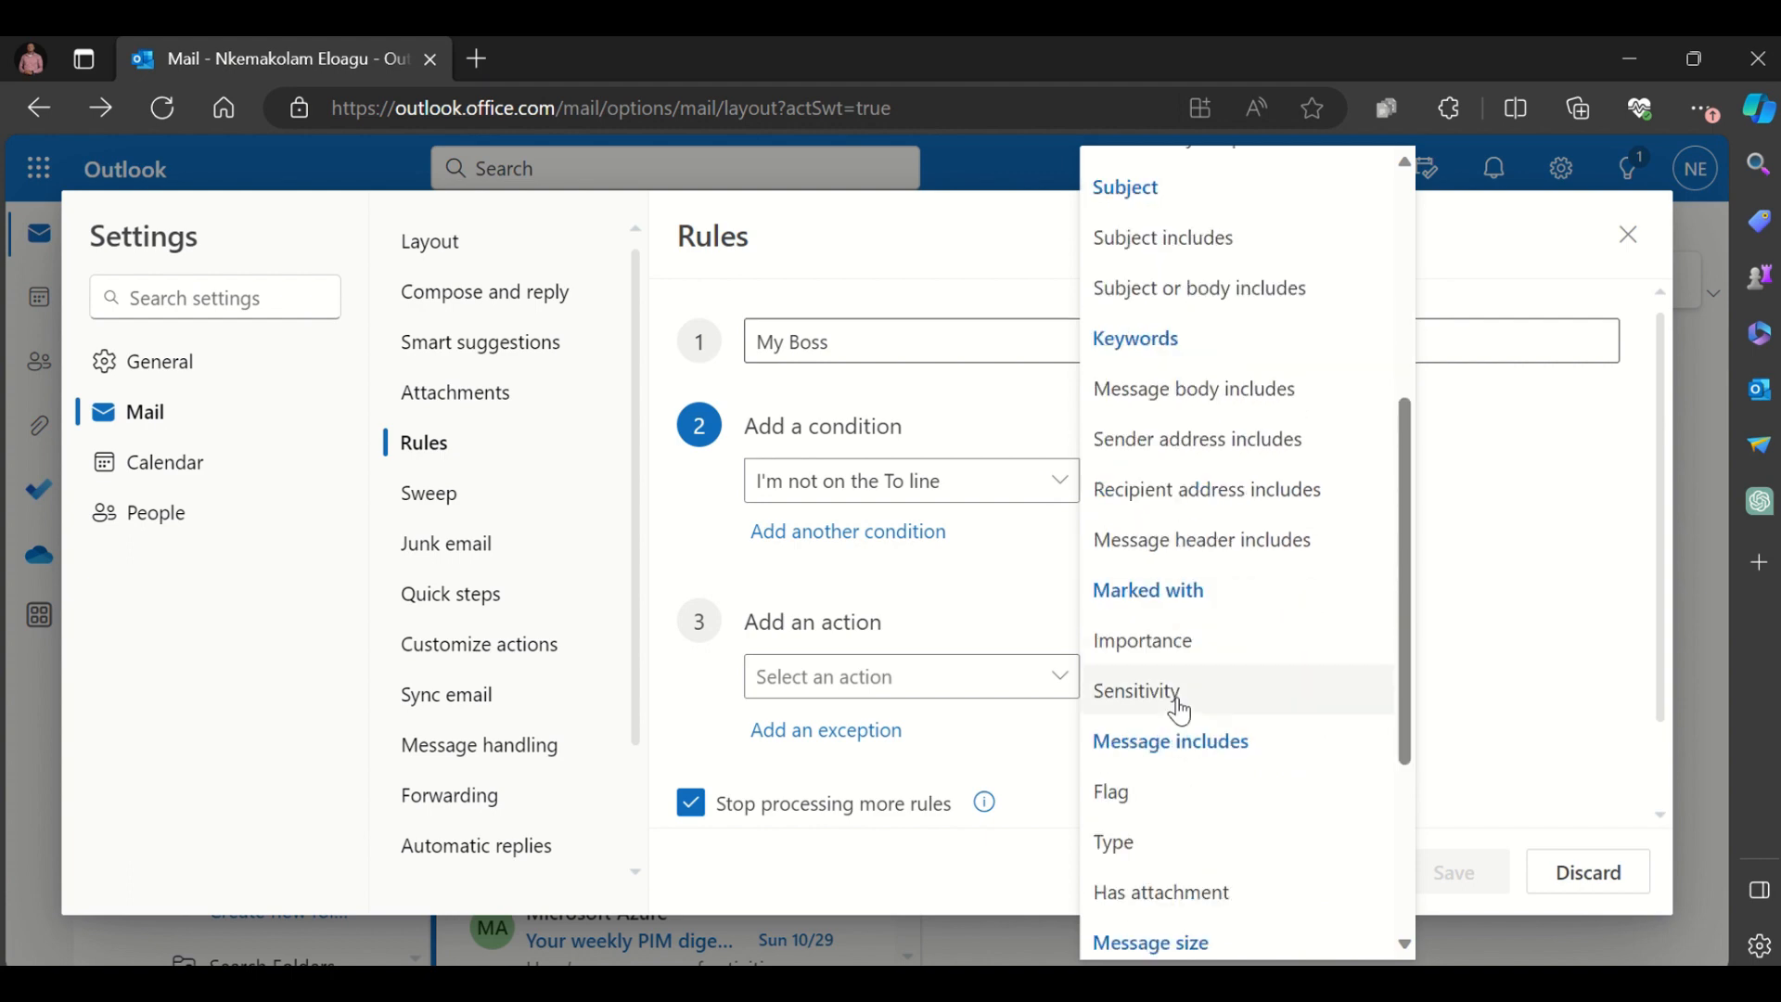
pyautogui.scroll(-1, 1192, 742)
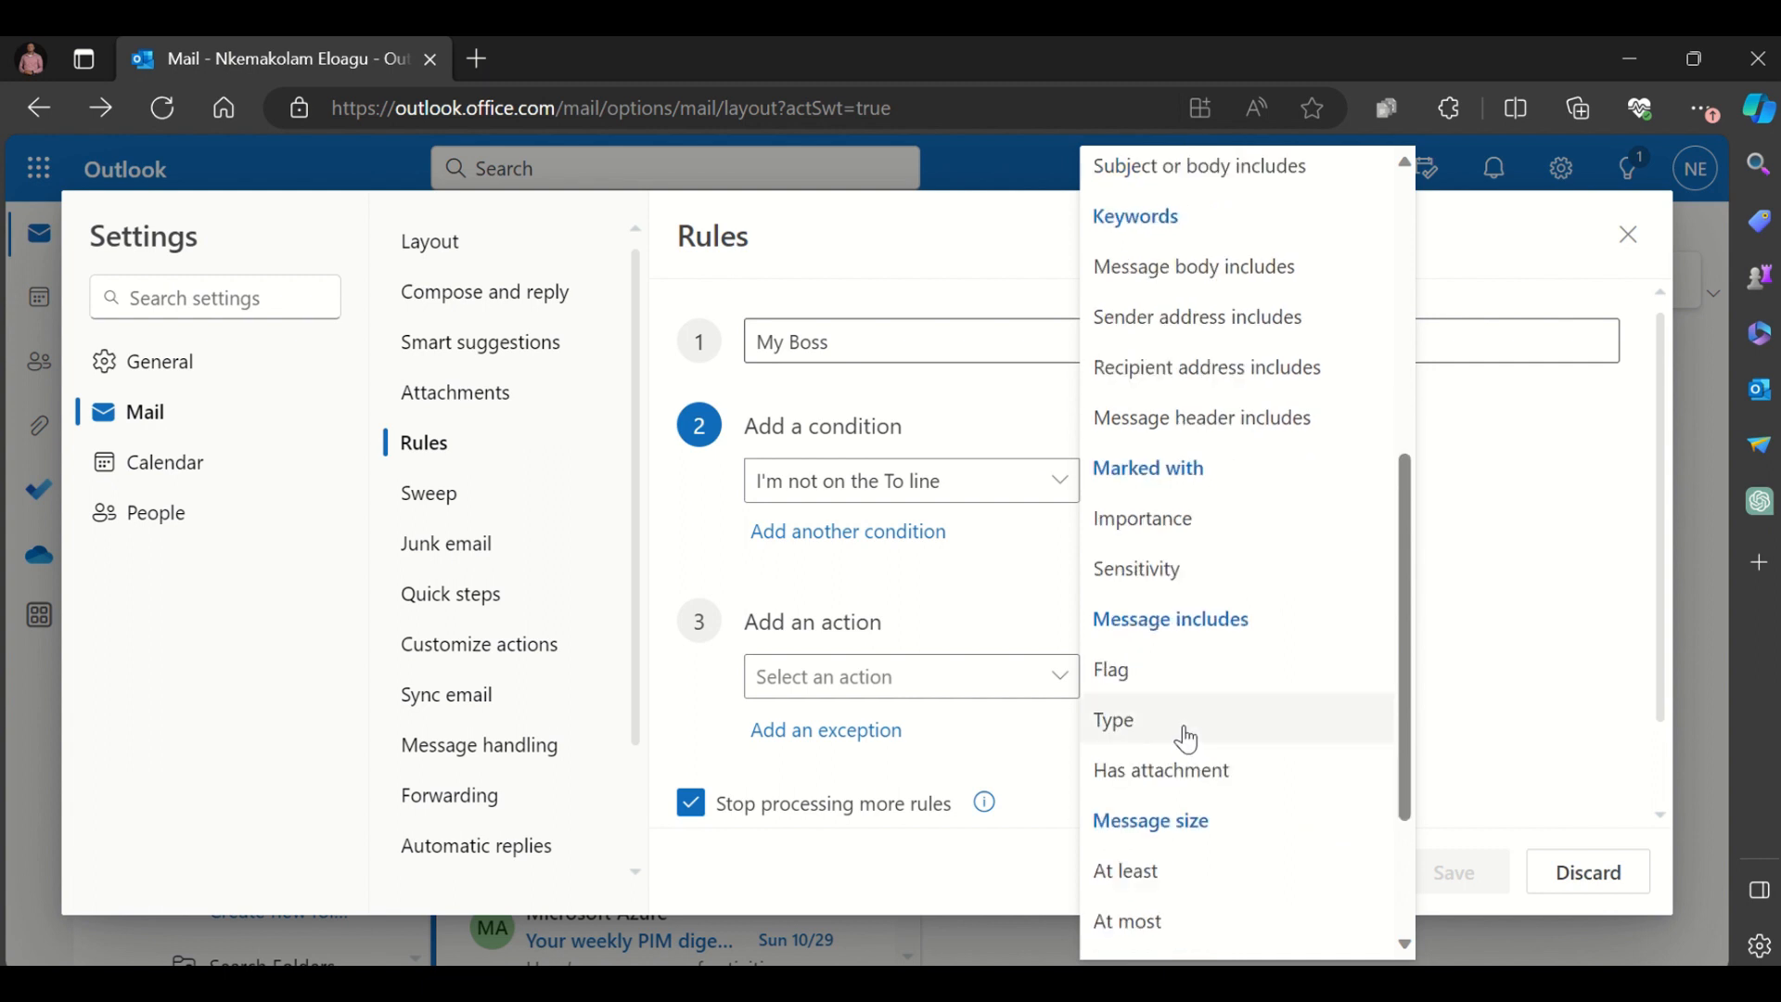
pyautogui.scroll(-1, 1188, 784)
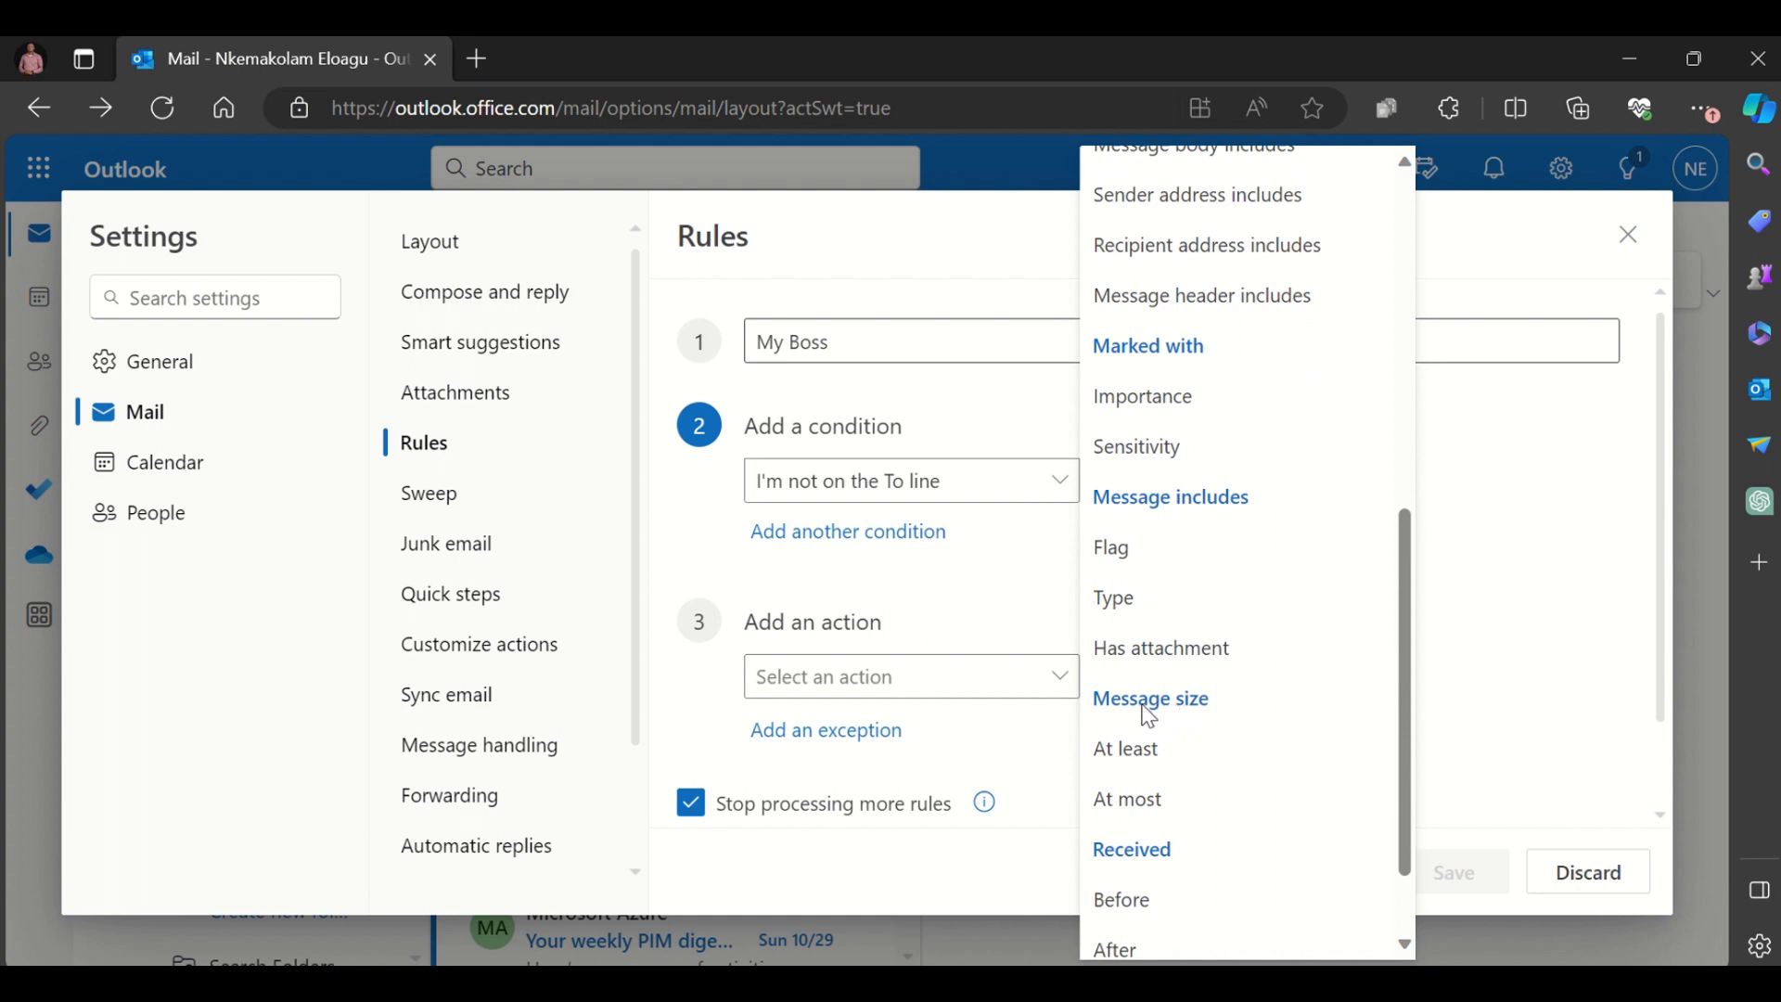
pyautogui.scroll(-1, 1197, 710)
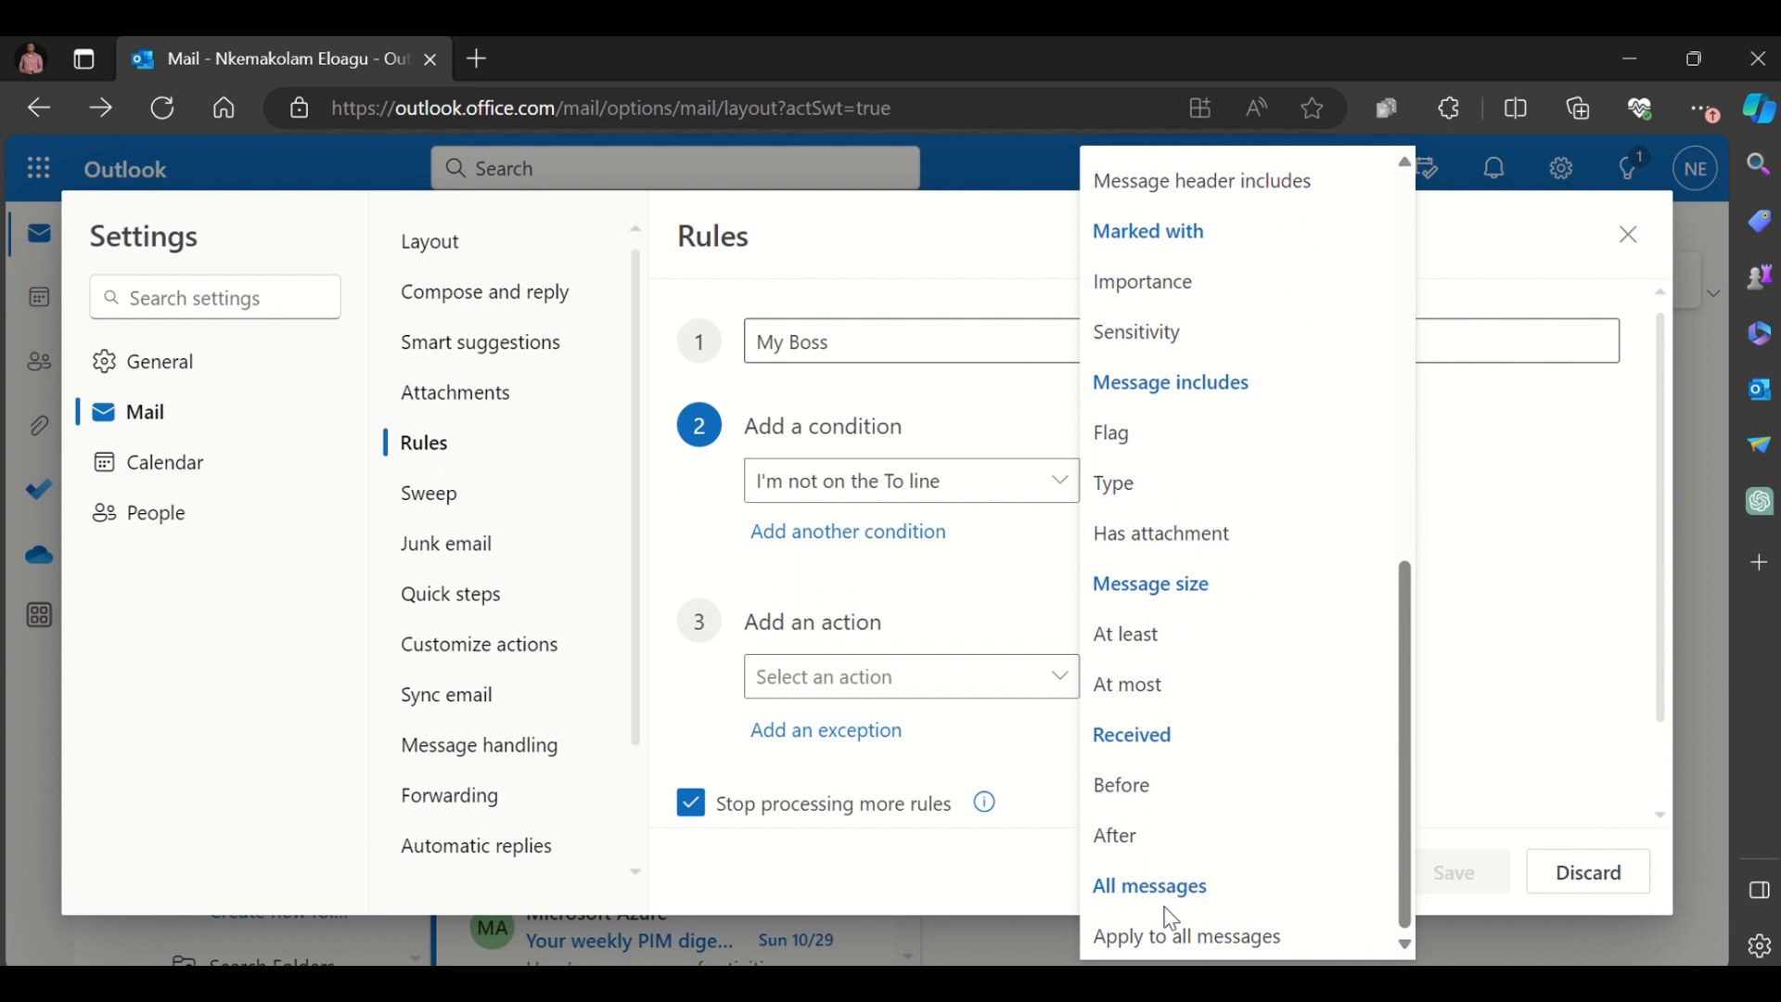
pyautogui.click(970, 614)
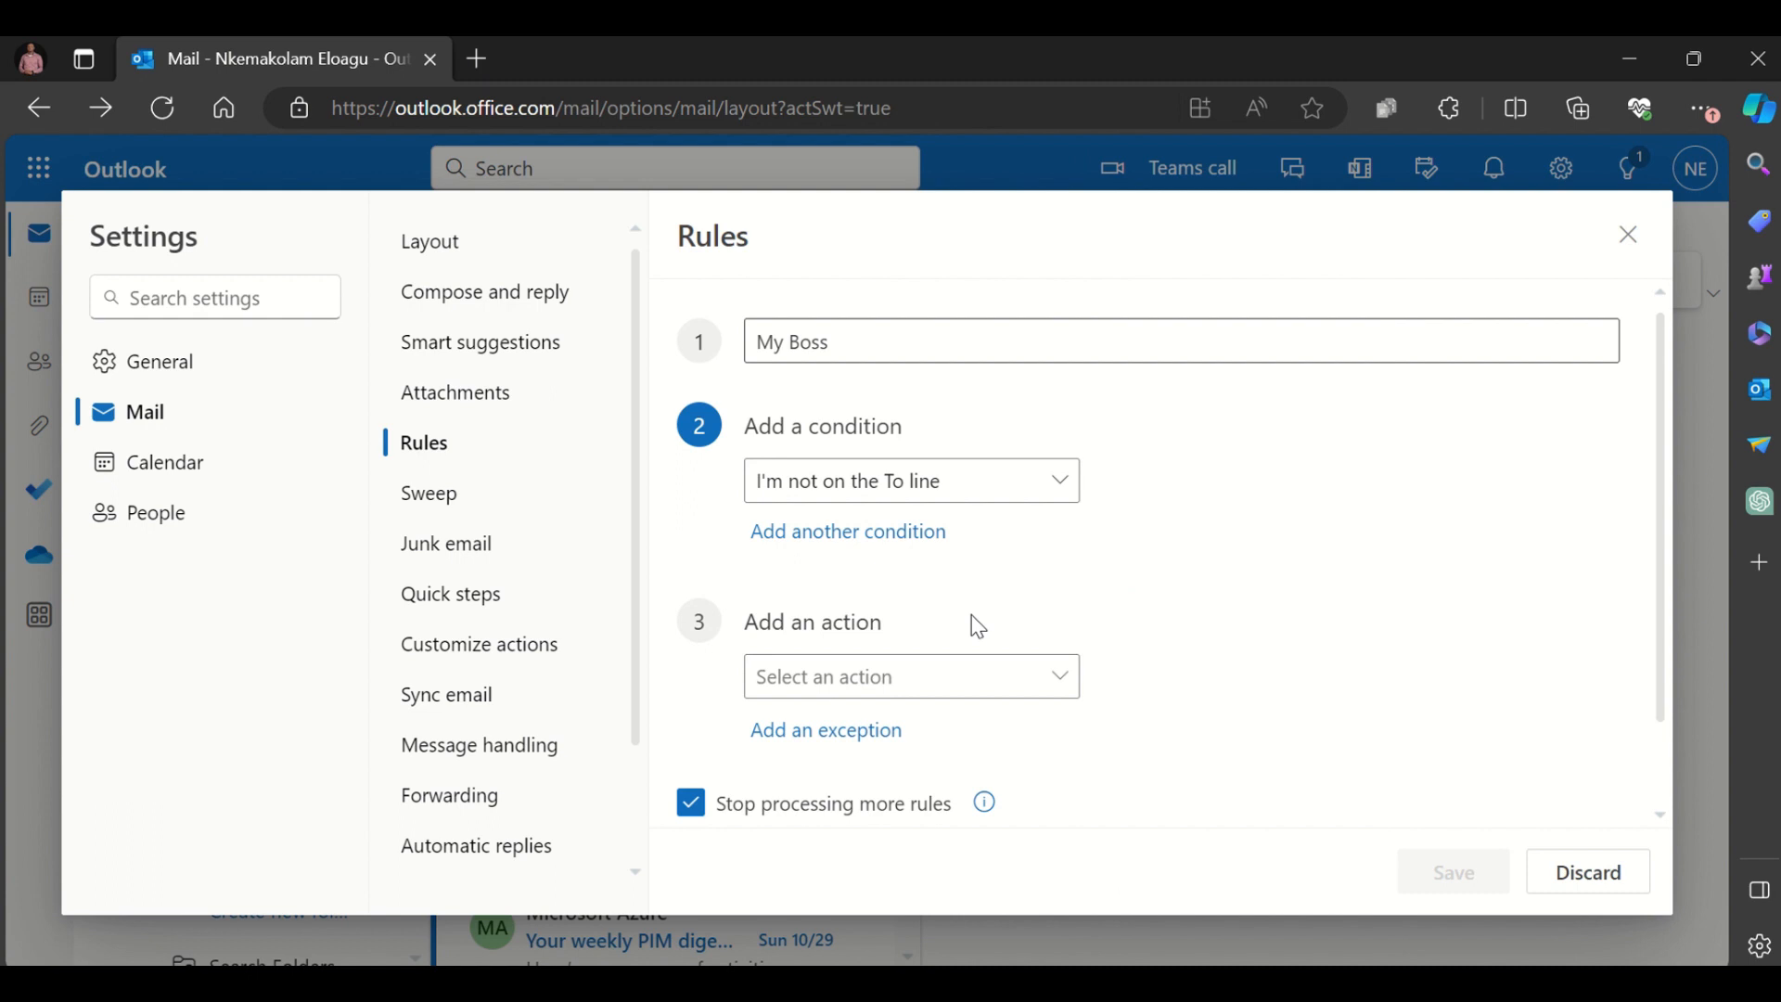
# - Set the rule's first condition to From, with the boss's suggested contact as the sender
pyautogui.click(978, 506)
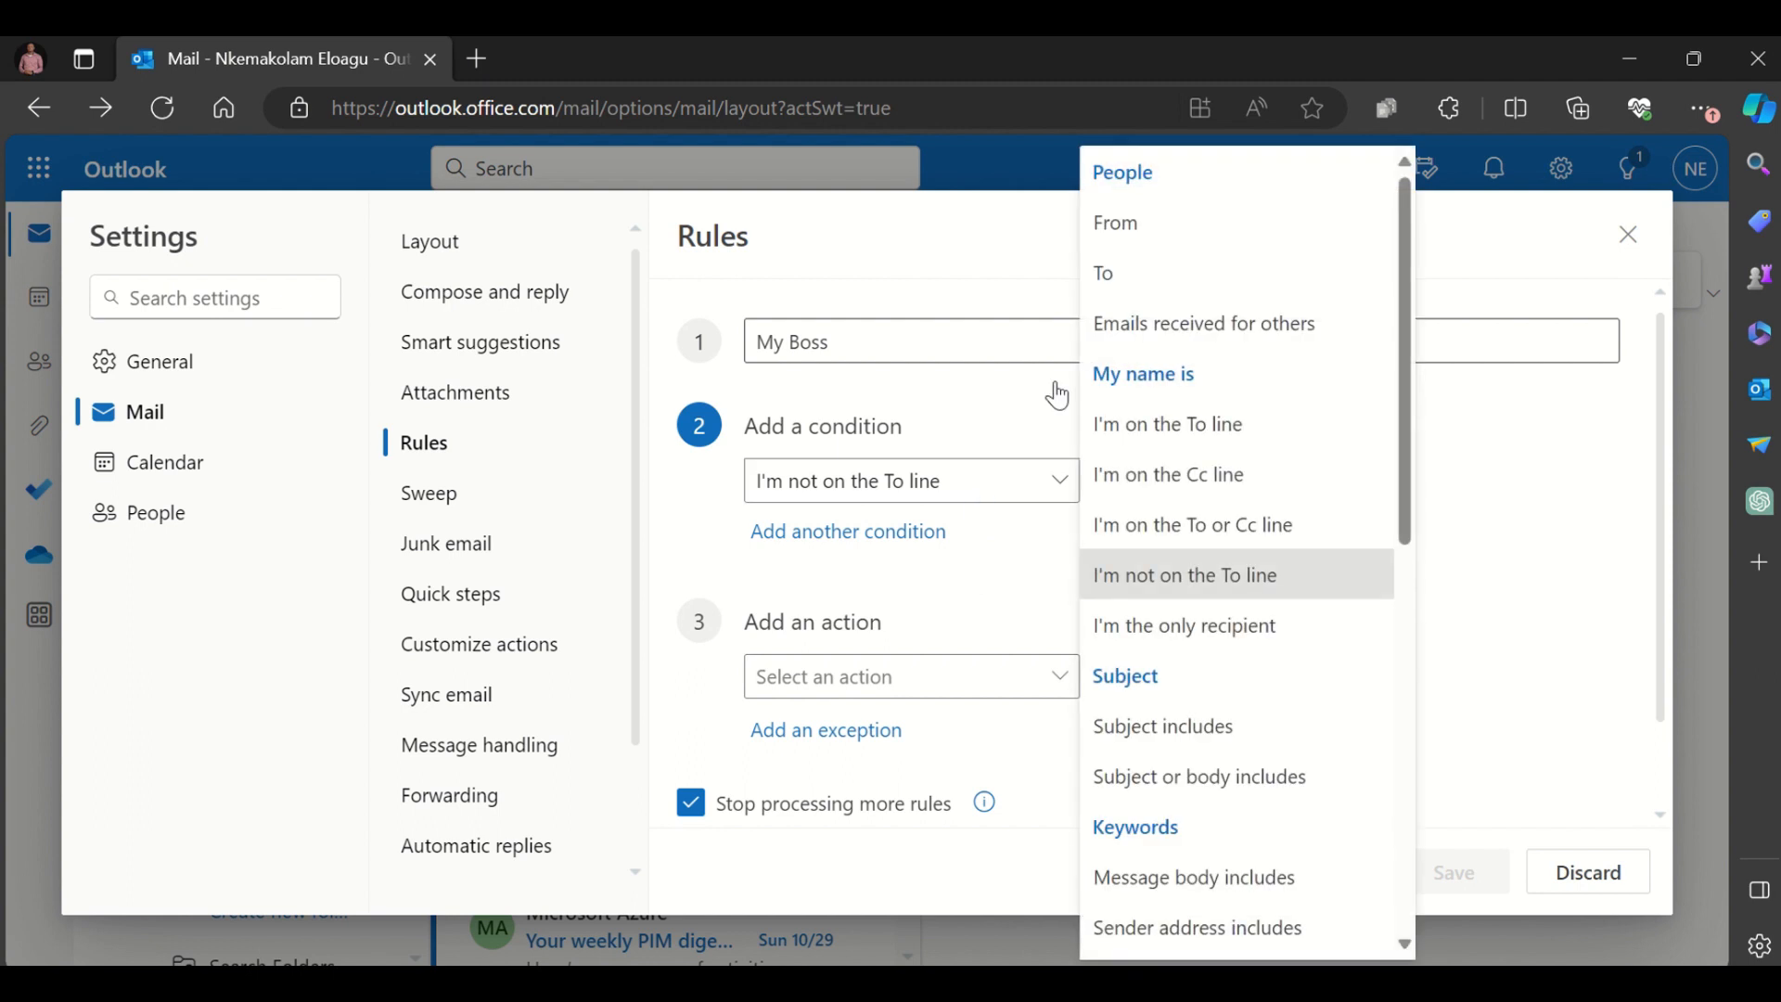
pyautogui.click(1128, 232)
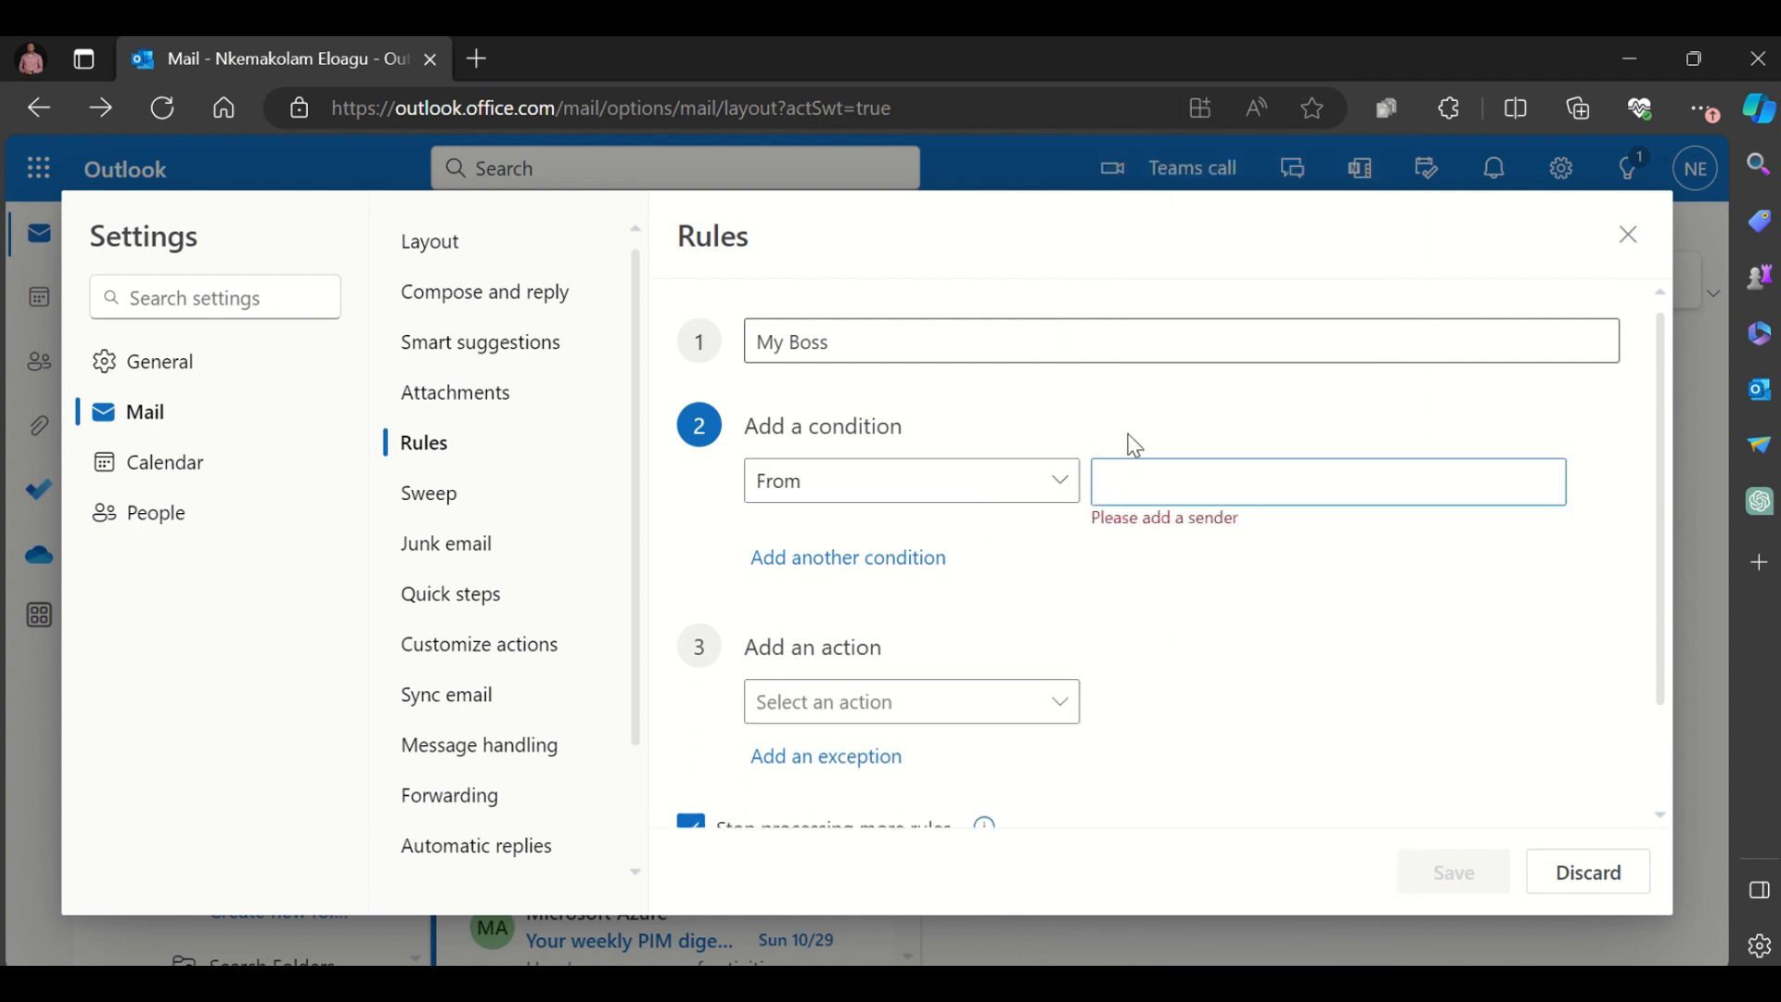
pyautogui.click(1134, 475)
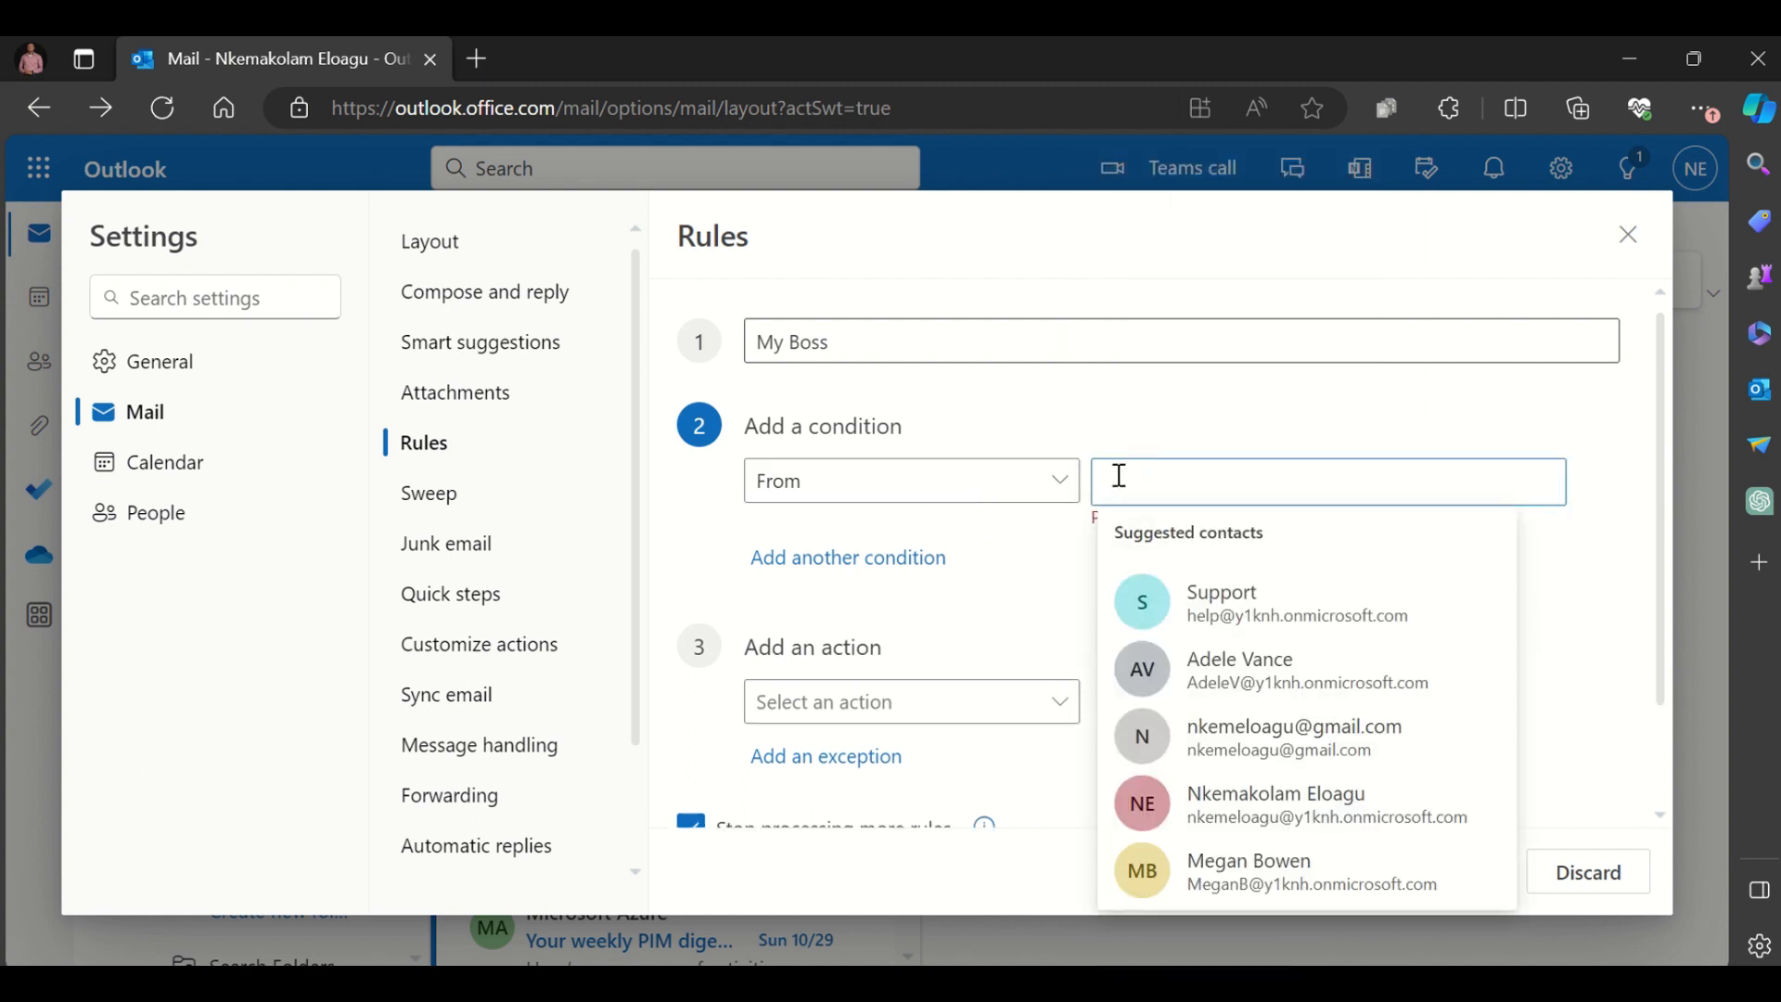
pyautogui.click(1248, 673)
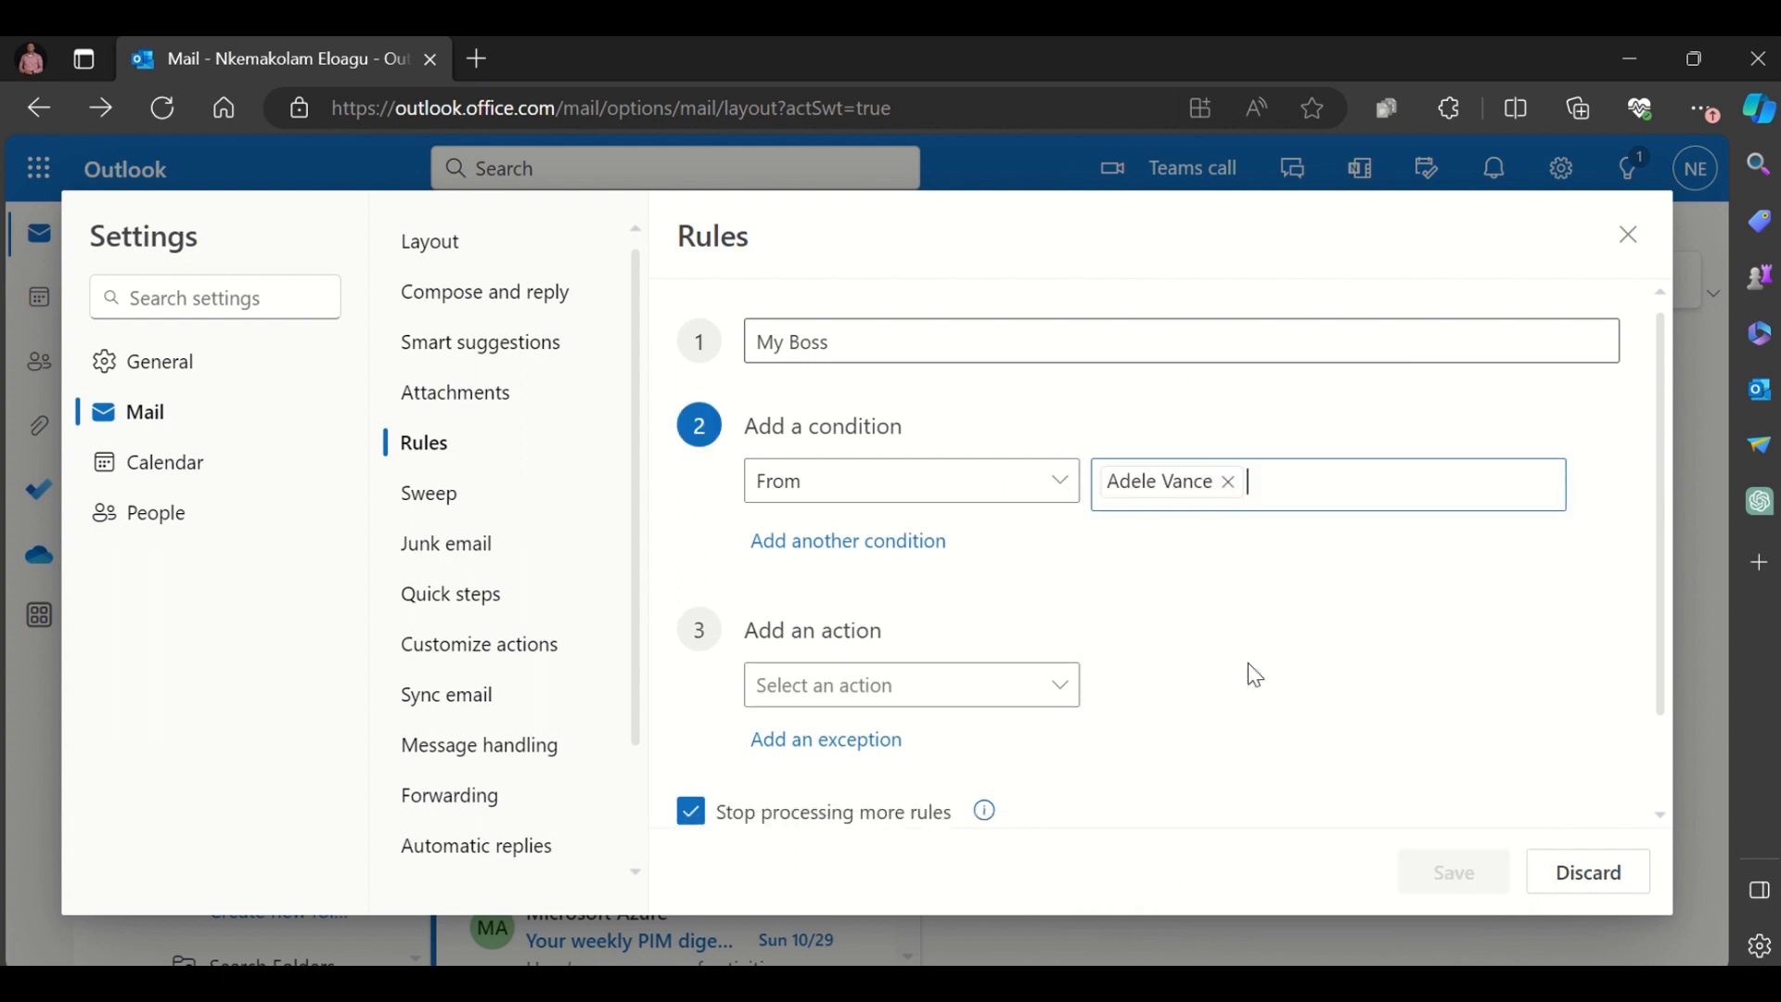
# - Add a second condition, To, with the mailbox owner's own organisation contact as the recipient
pyautogui.click(927, 543)
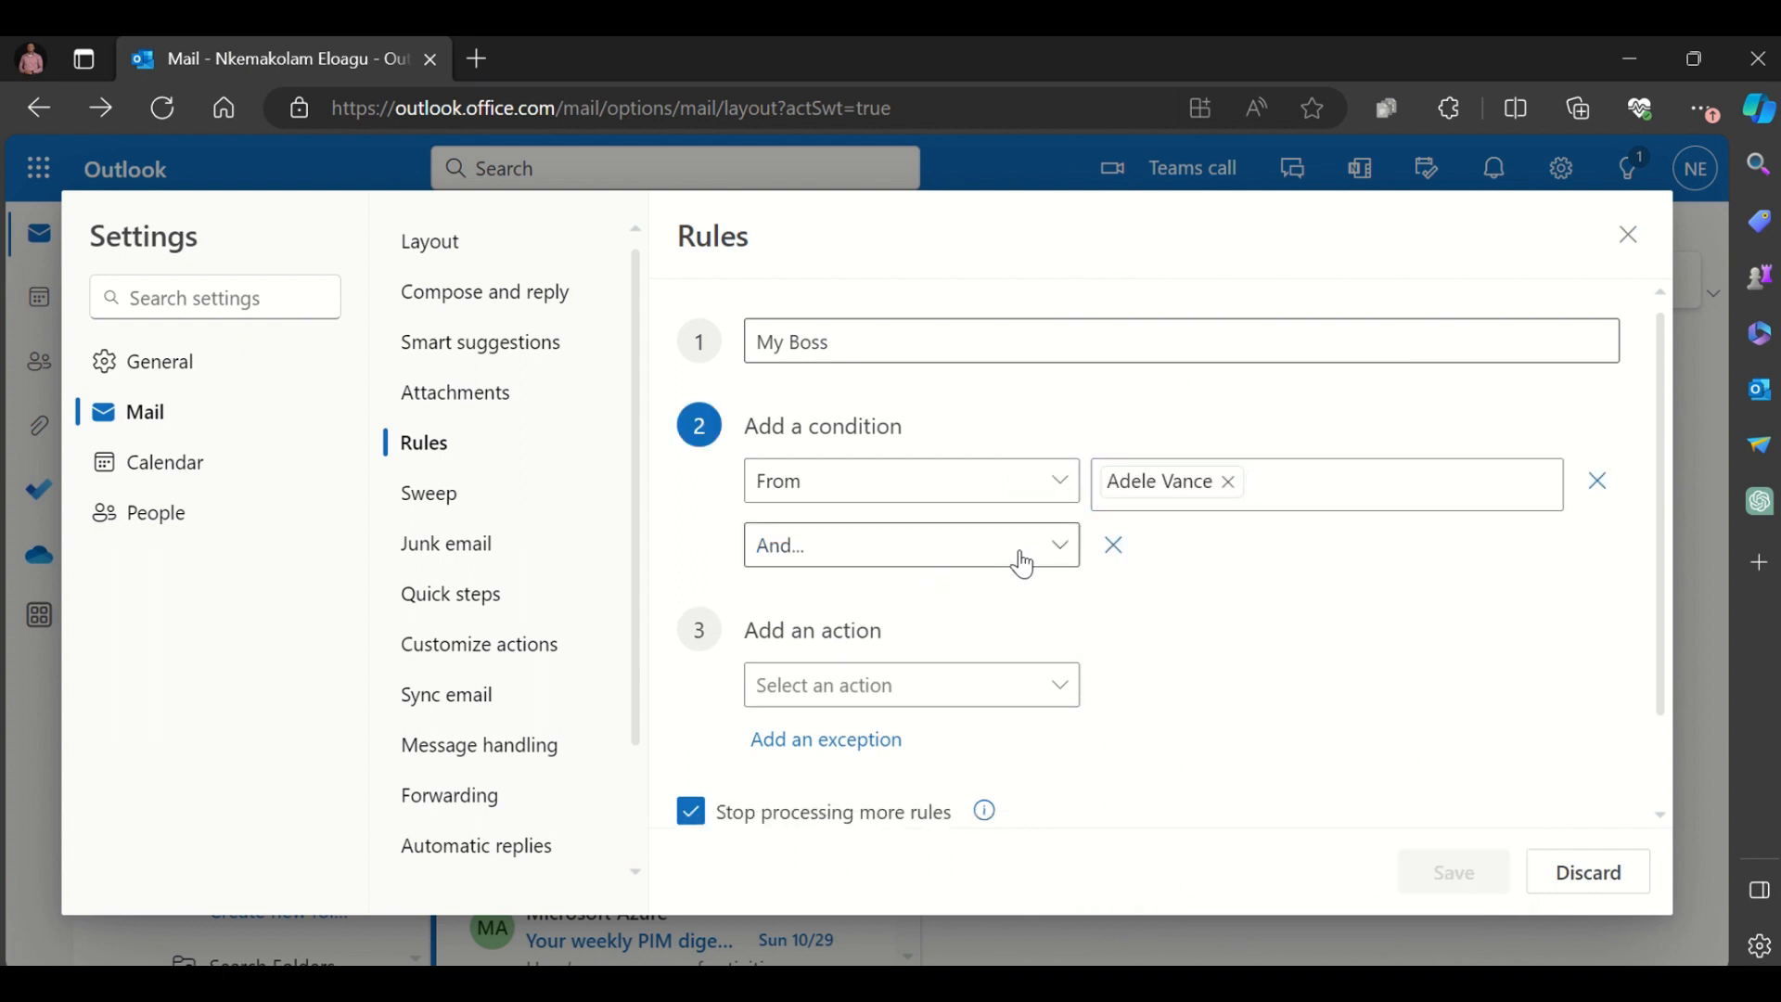
pyautogui.click(1022, 560)
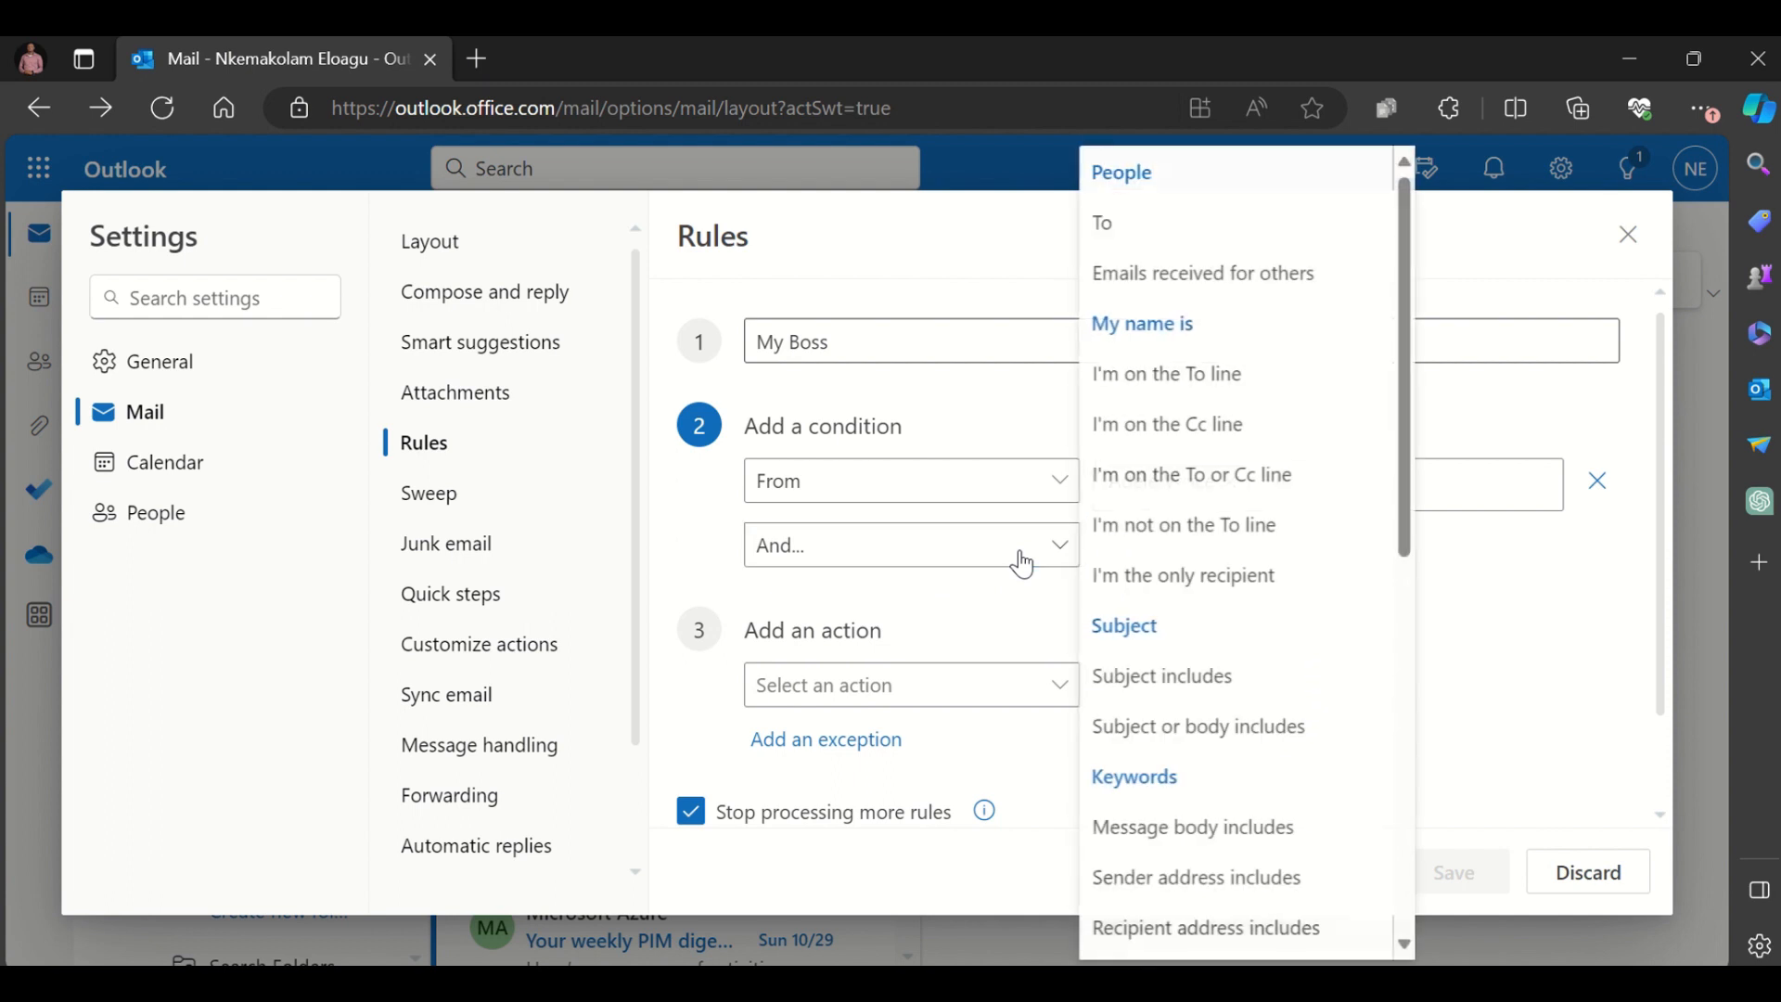
pyautogui.click(1123, 241)
pyautogui.click(1155, 545)
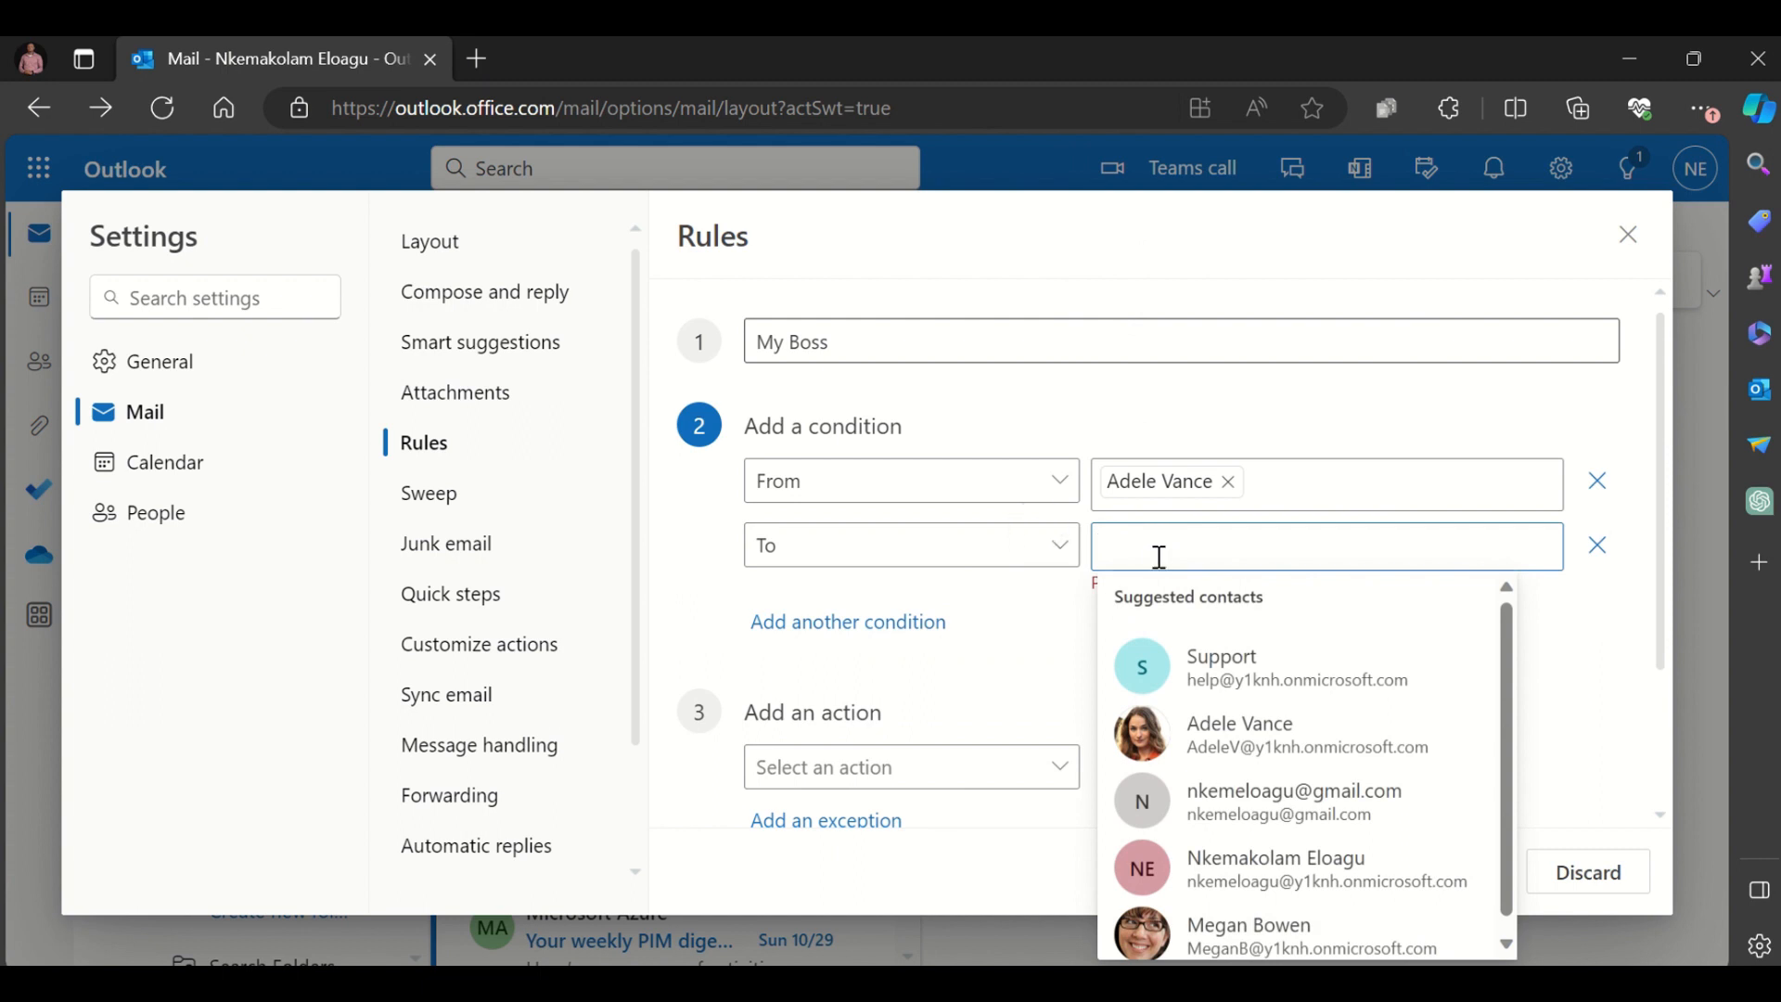
pyautogui.click(1296, 870)
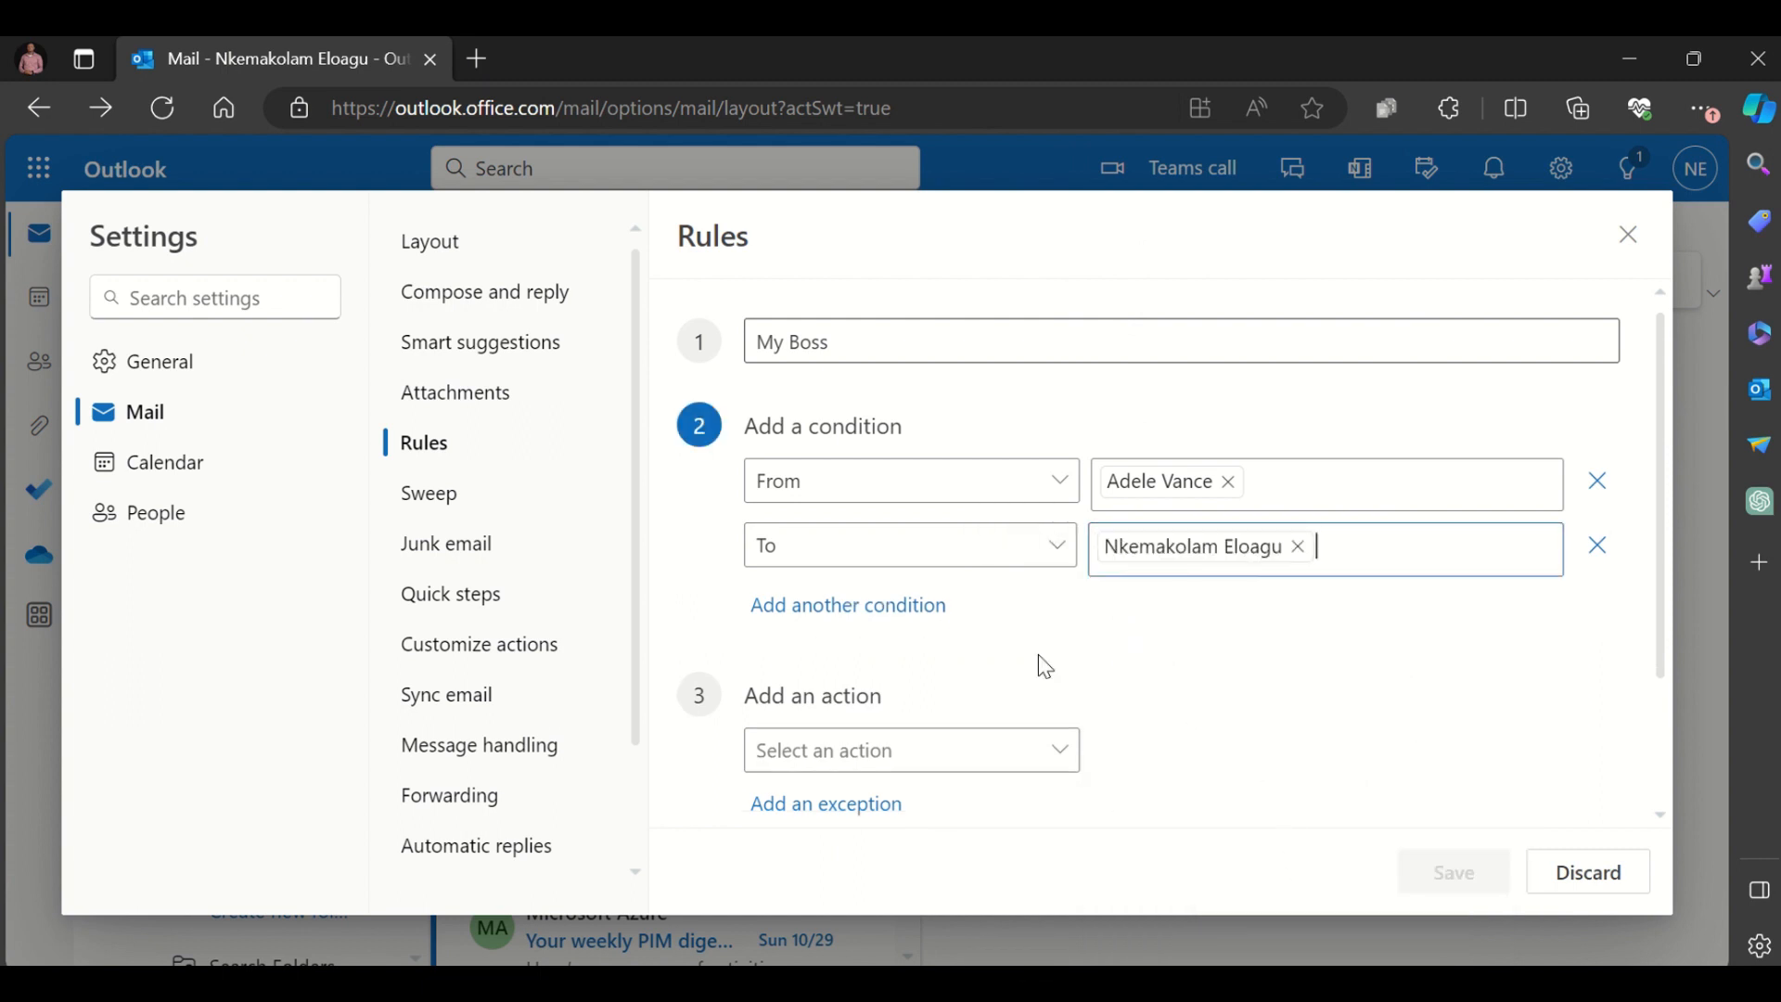
# - Add a third condition, "Subject includes", with the word "Invoice"
pyautogui.click(906, 610)
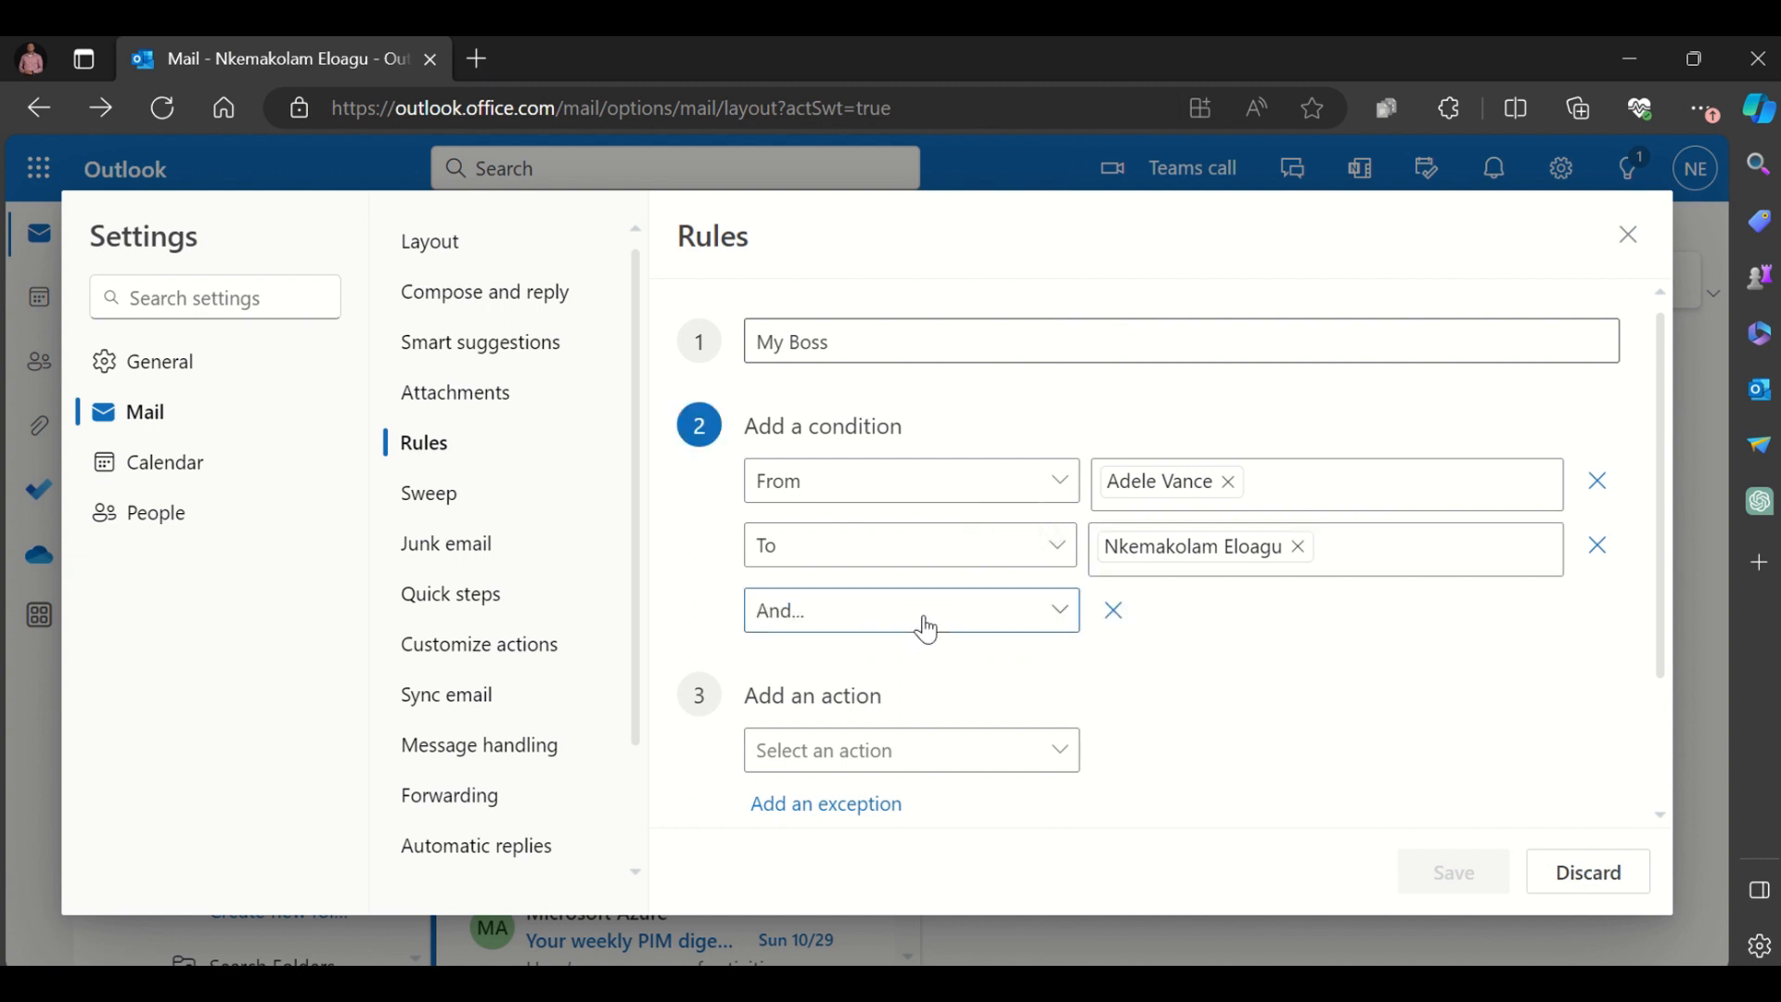
pyautogui.click(928, 629)
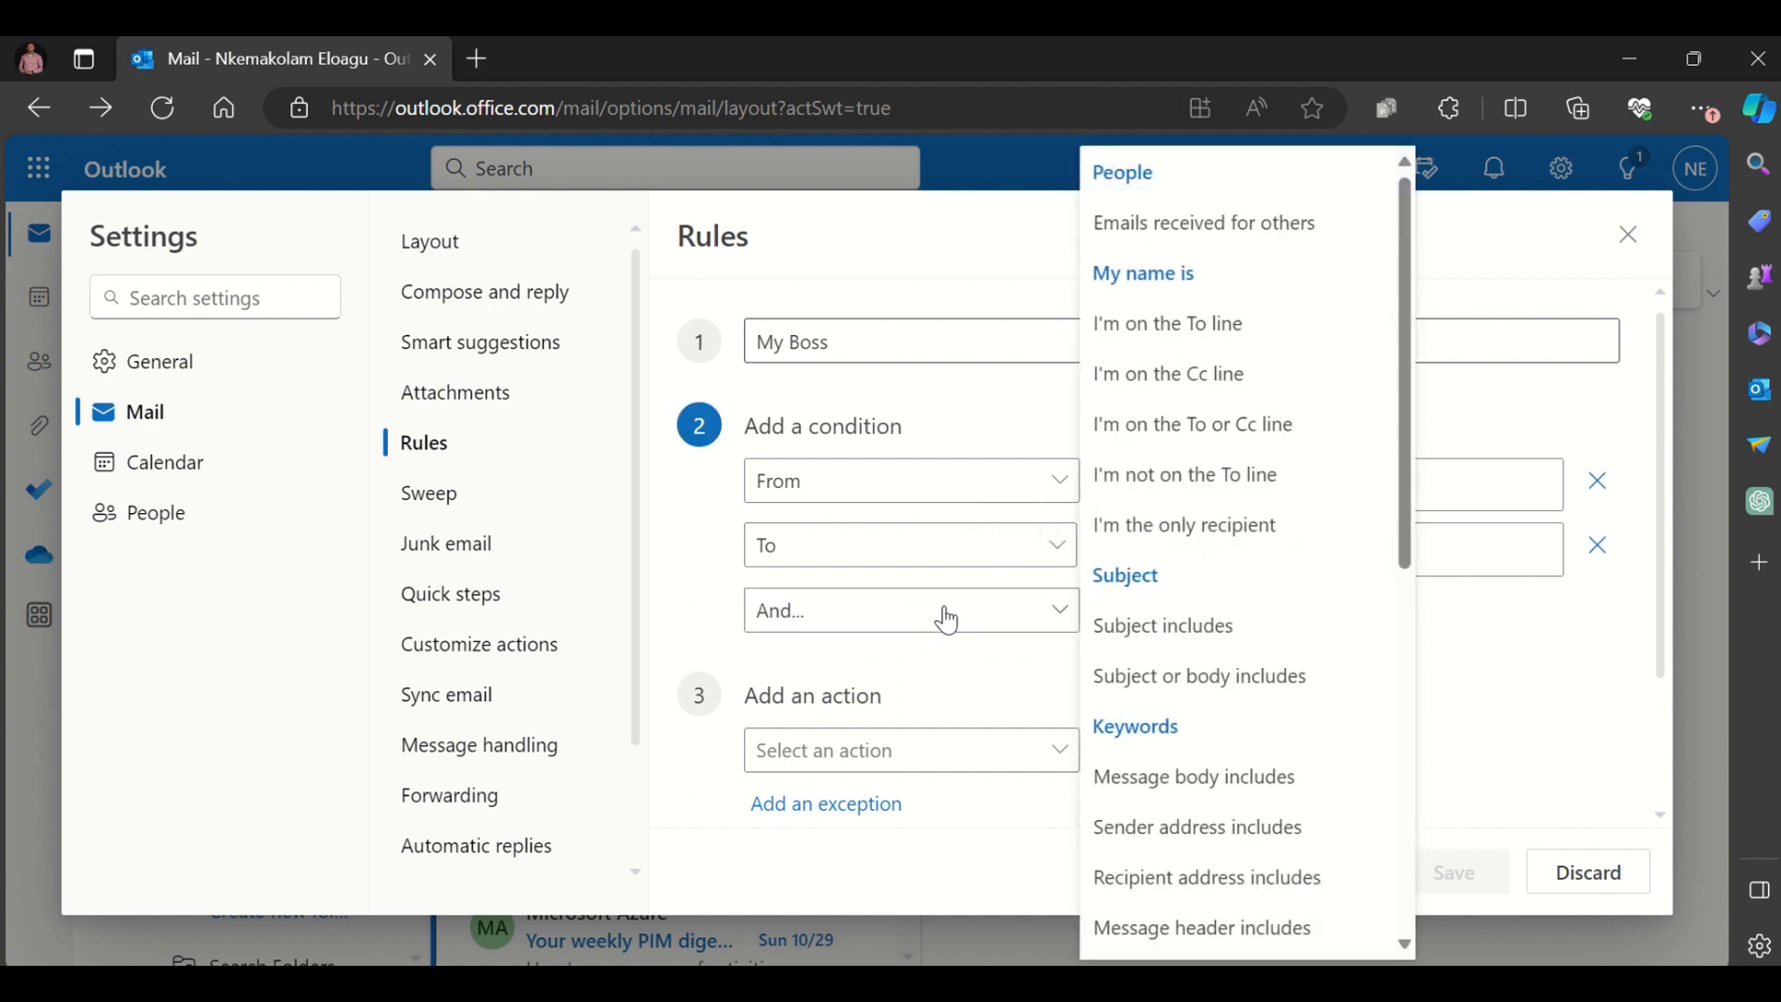
pyautogui.click(1170, 625)
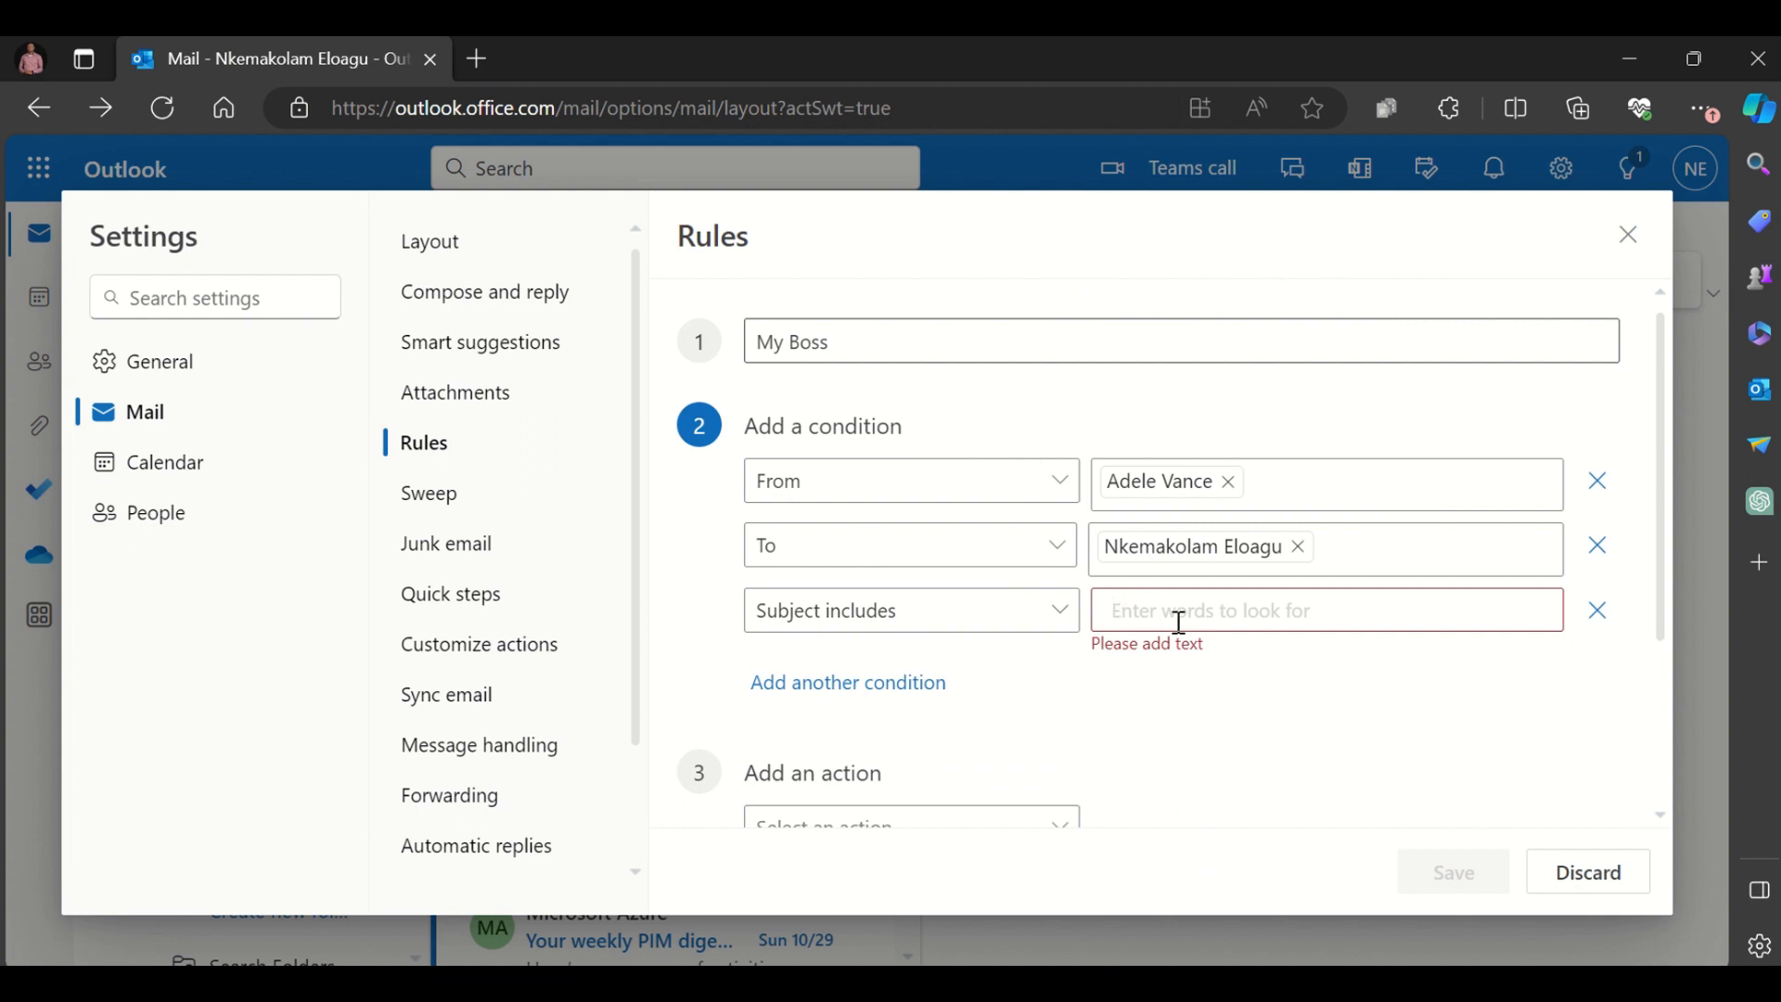
pyautogui.write('Invoice')
pyautogui.click(1187, 696)
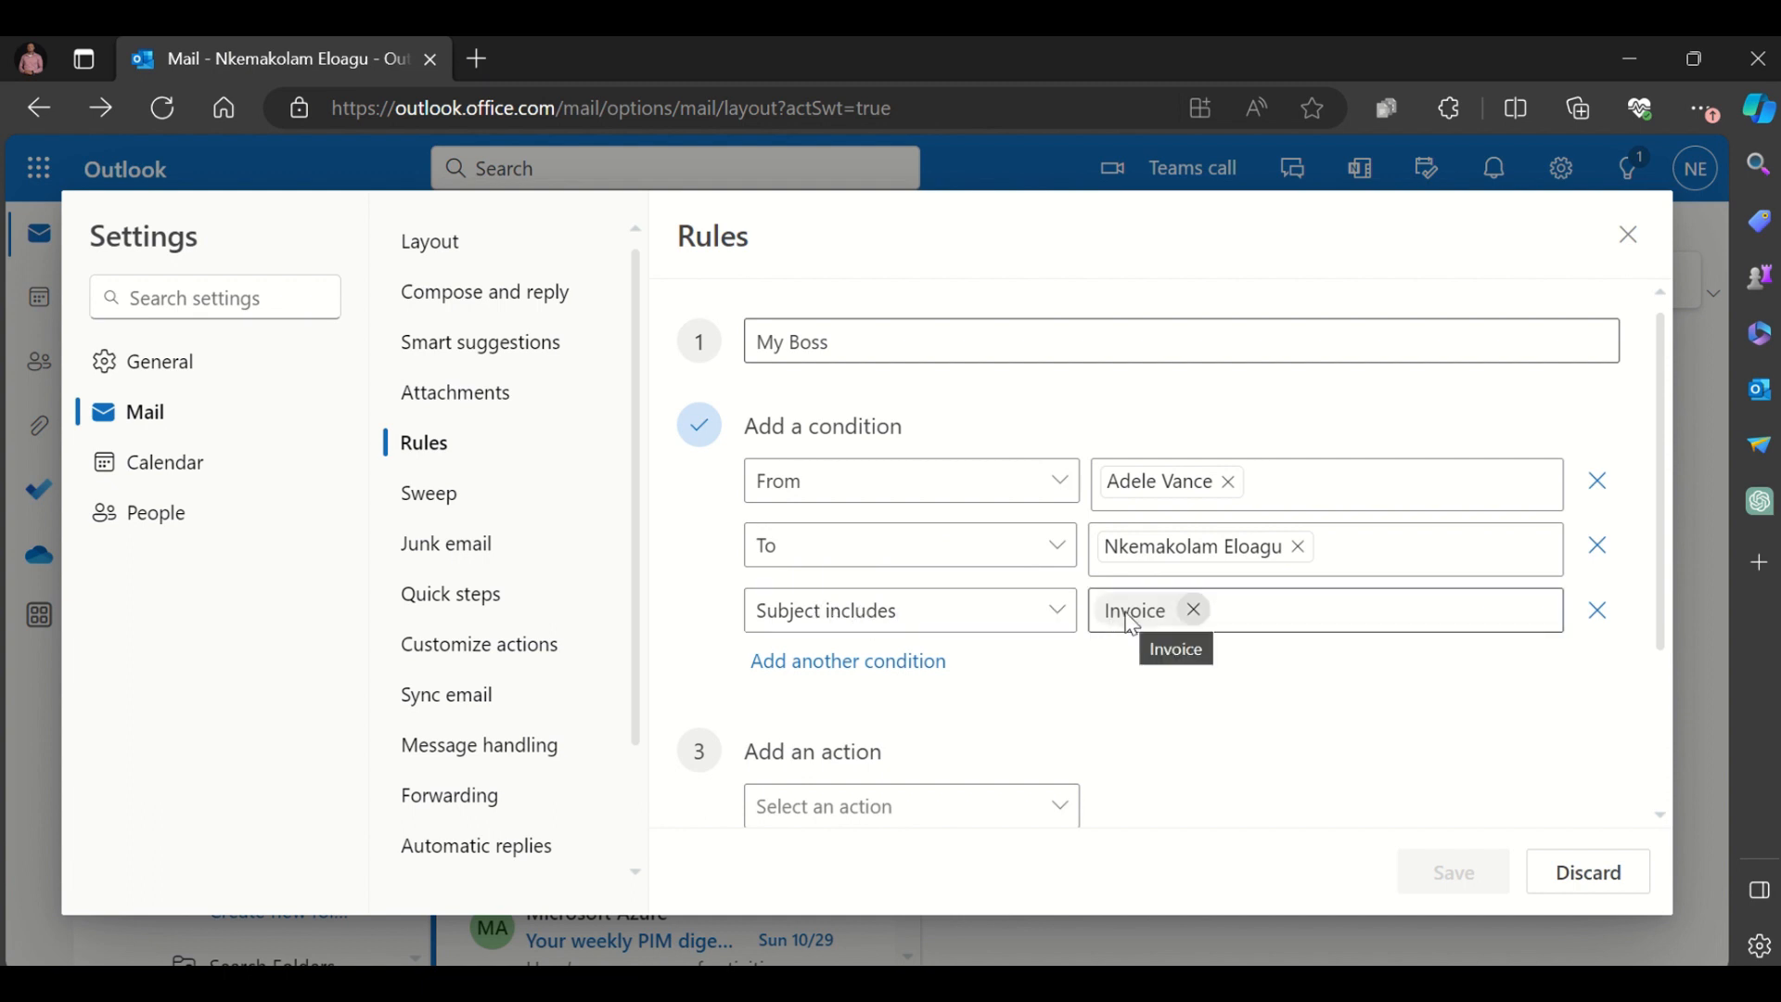
pyautogui.scroll(-1, 1067, 594)
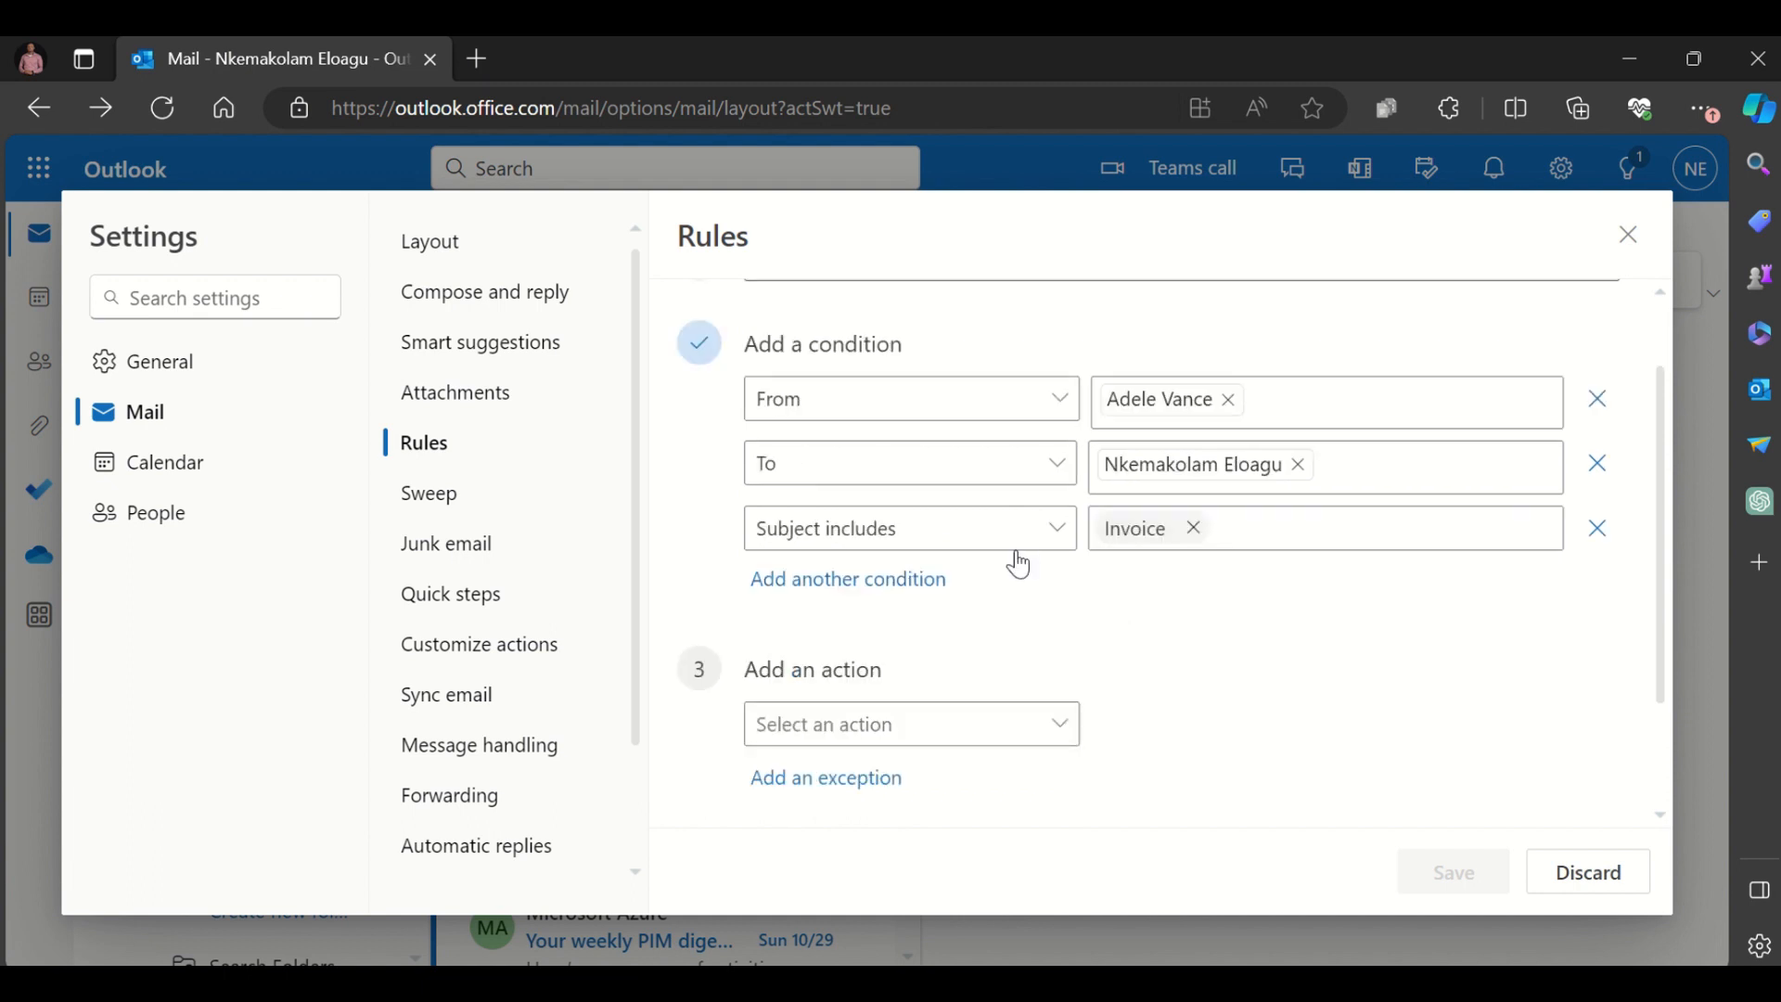
pyautogui.scroll(1, 1015, 556)
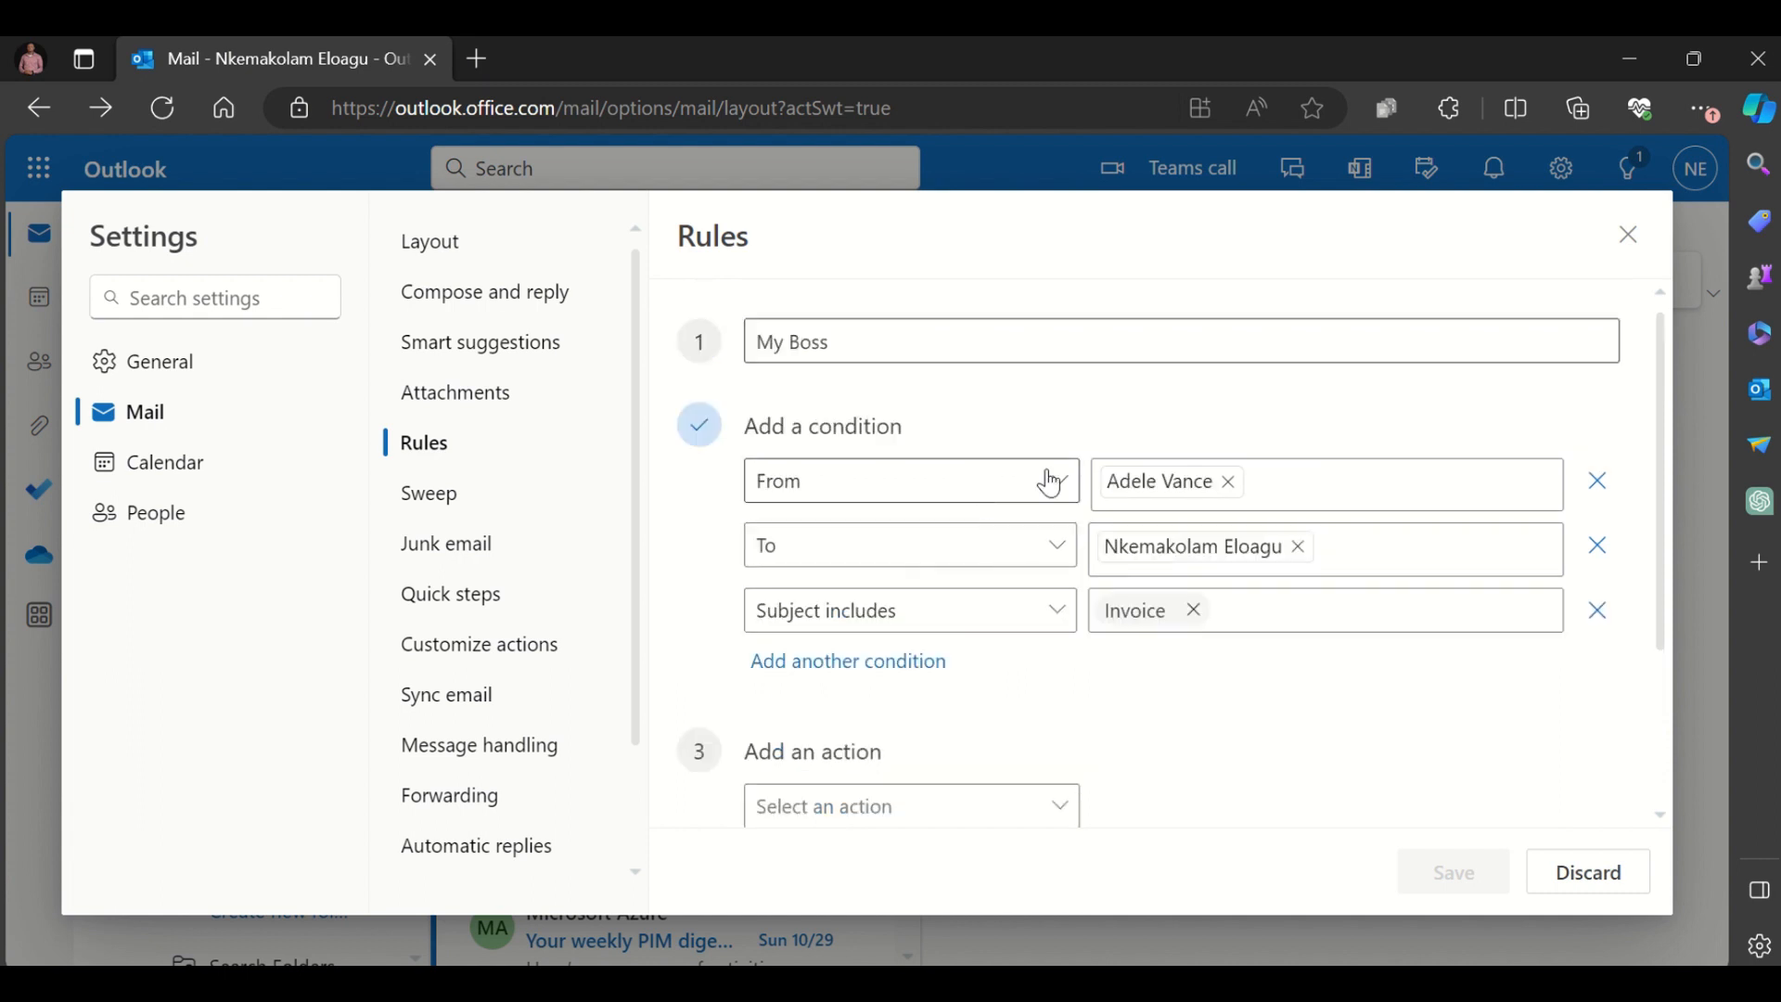
pyautogui.scroll(-1, 1054, 490)
pyautogui.scroll(-2, 1057, 498)
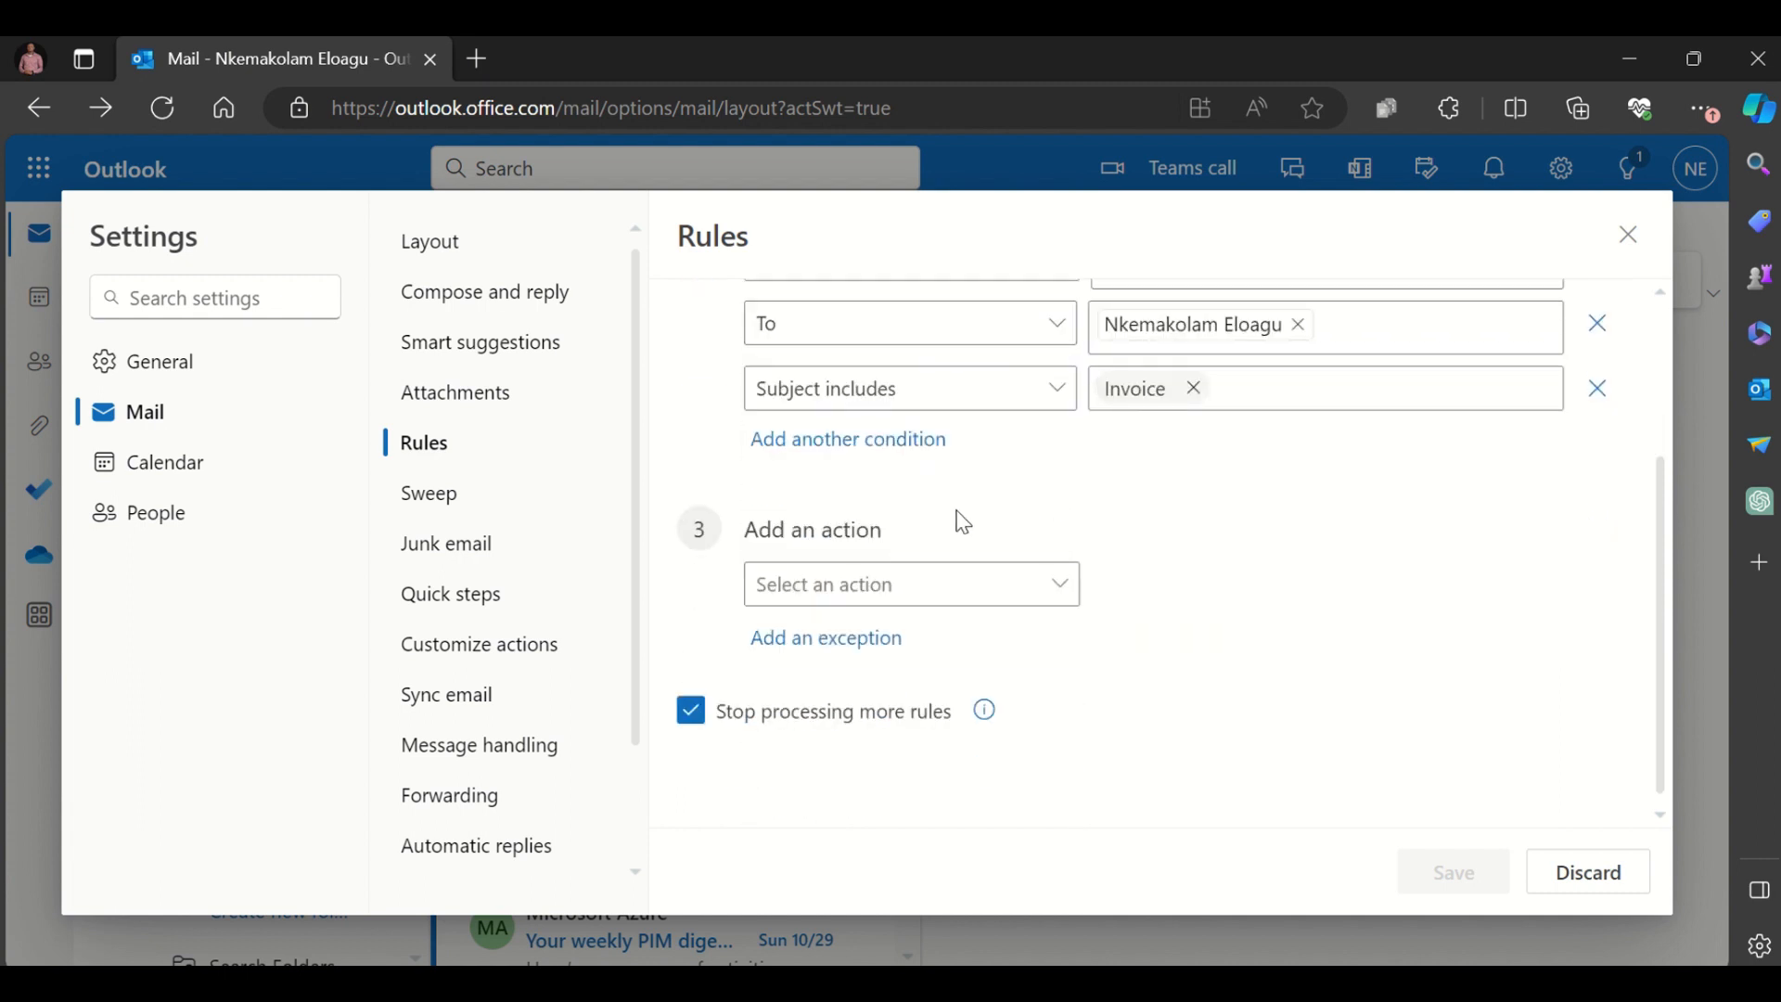
pyautogui.scroll(1, 865, 587)
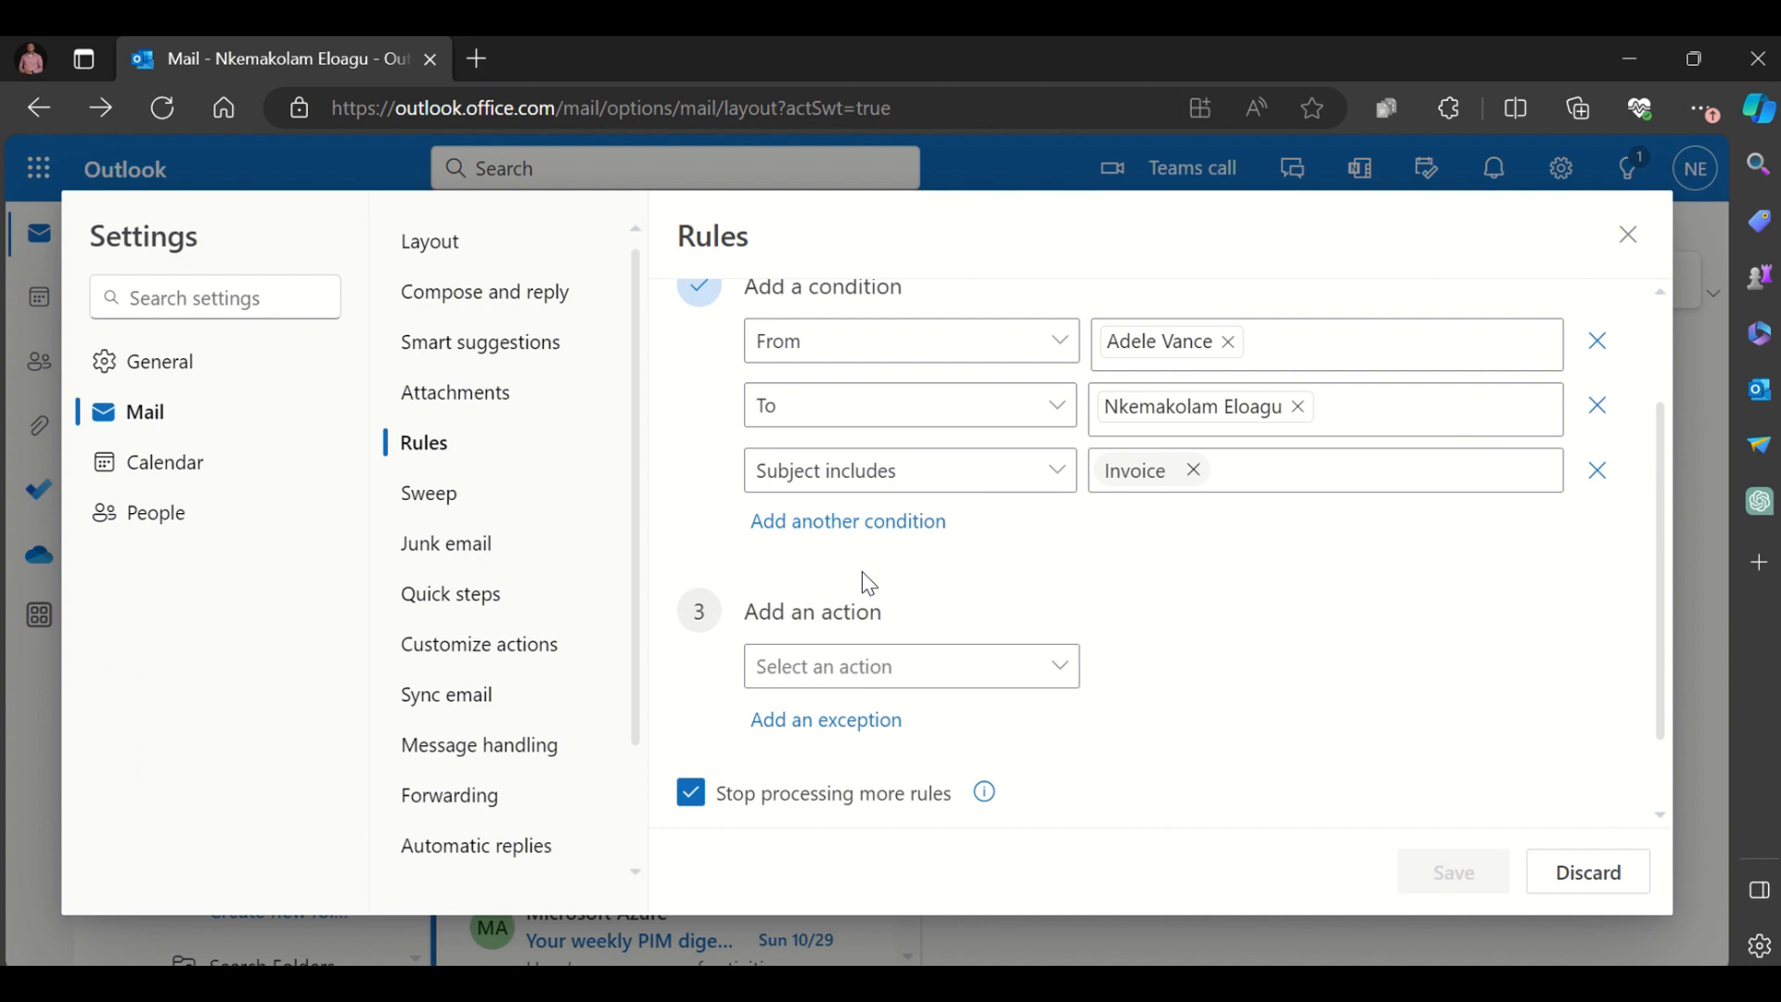
# - Try Move to and Copy to as the rule's action, viewing the destination folders offered for each
pyautogui.click(914, 668)
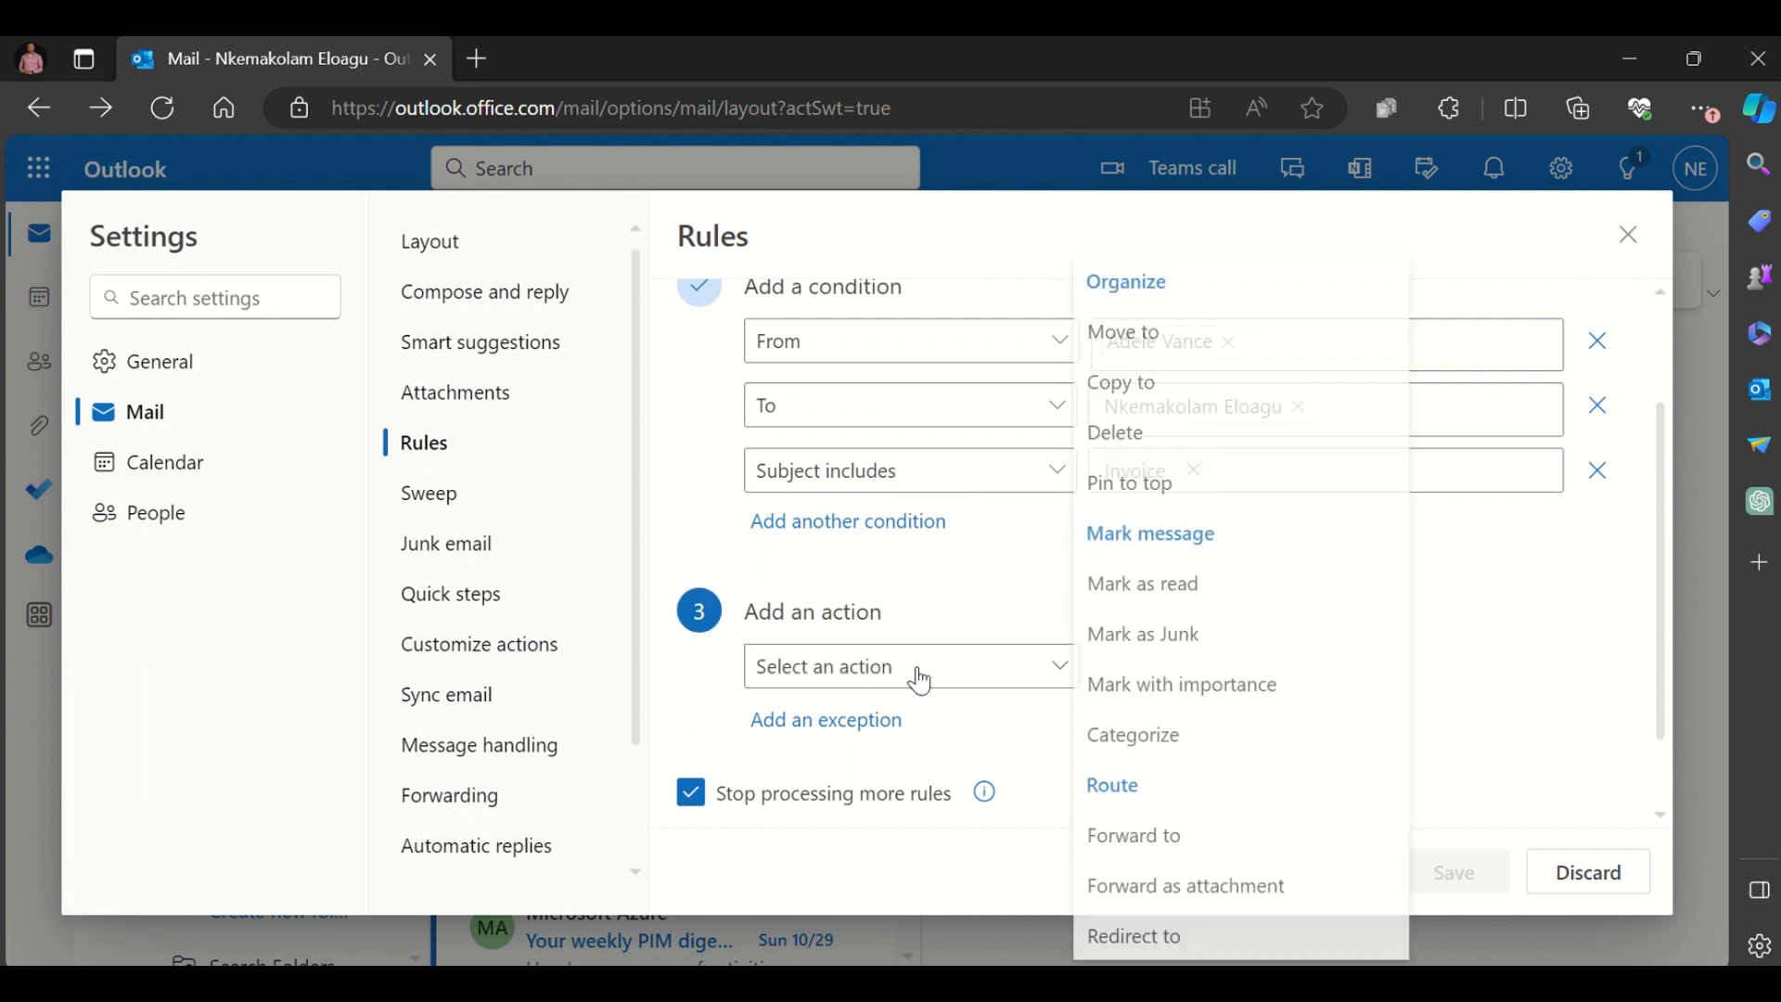
pyautogui.click(1115, 359)
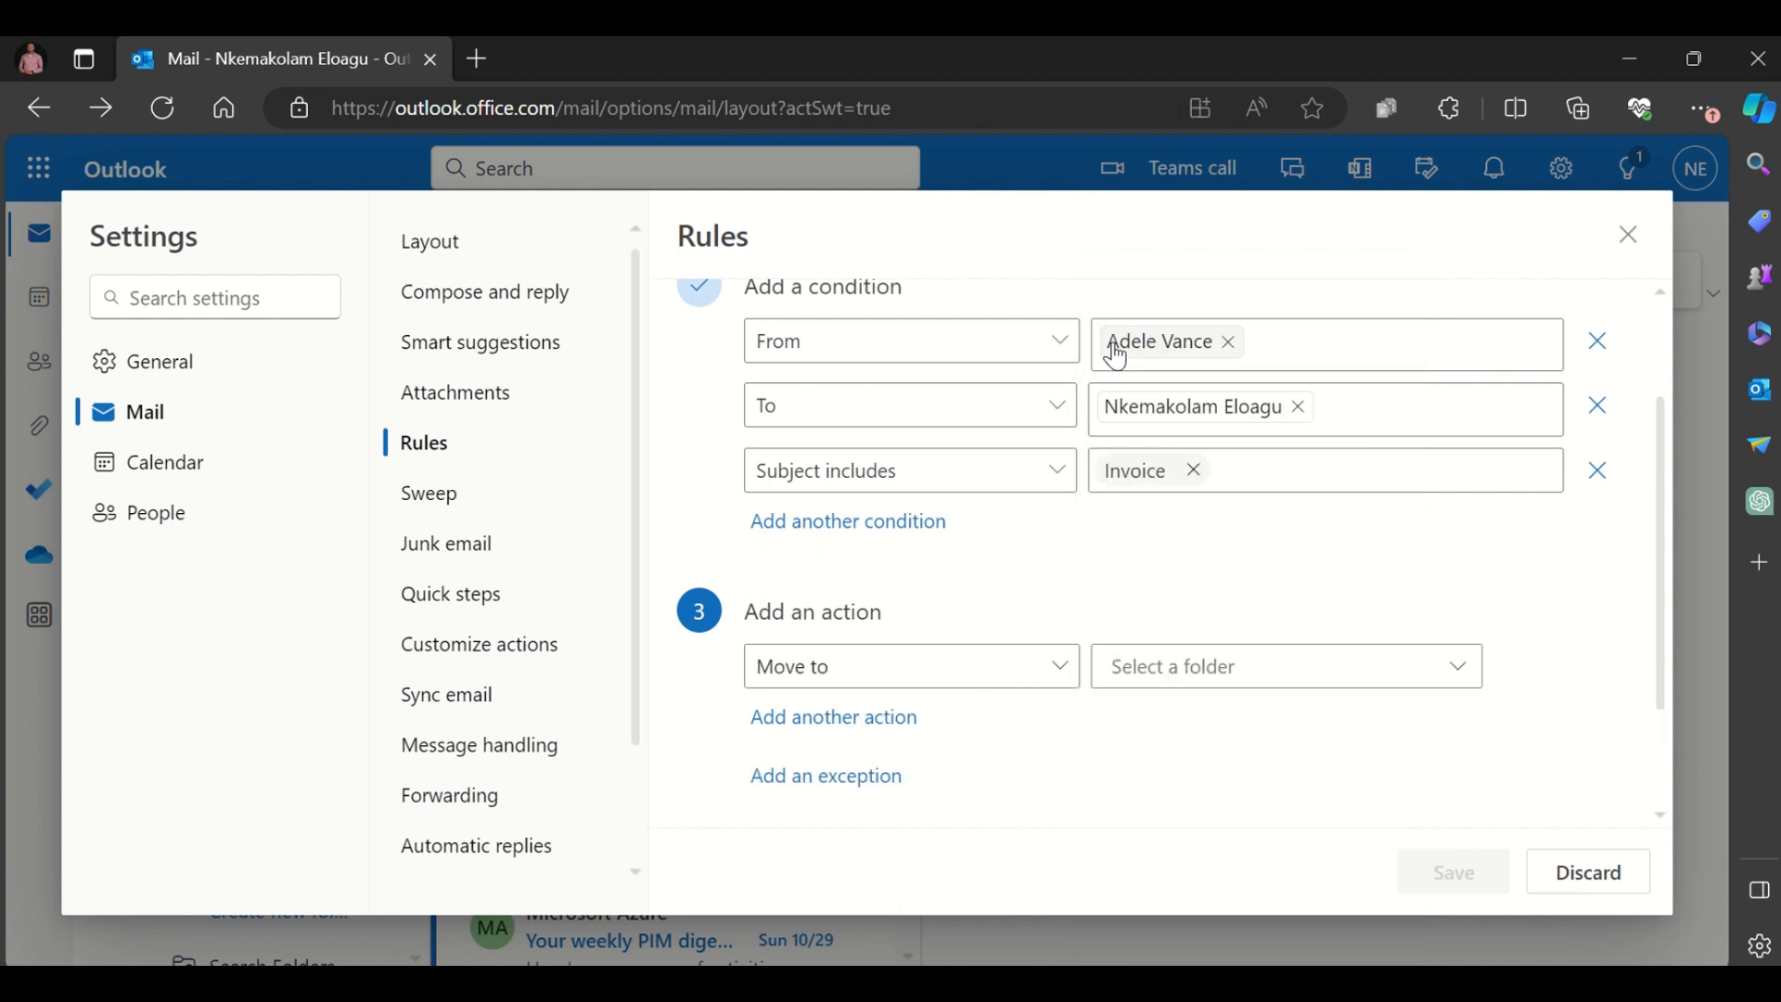
pyautogui.click(1234, 672)
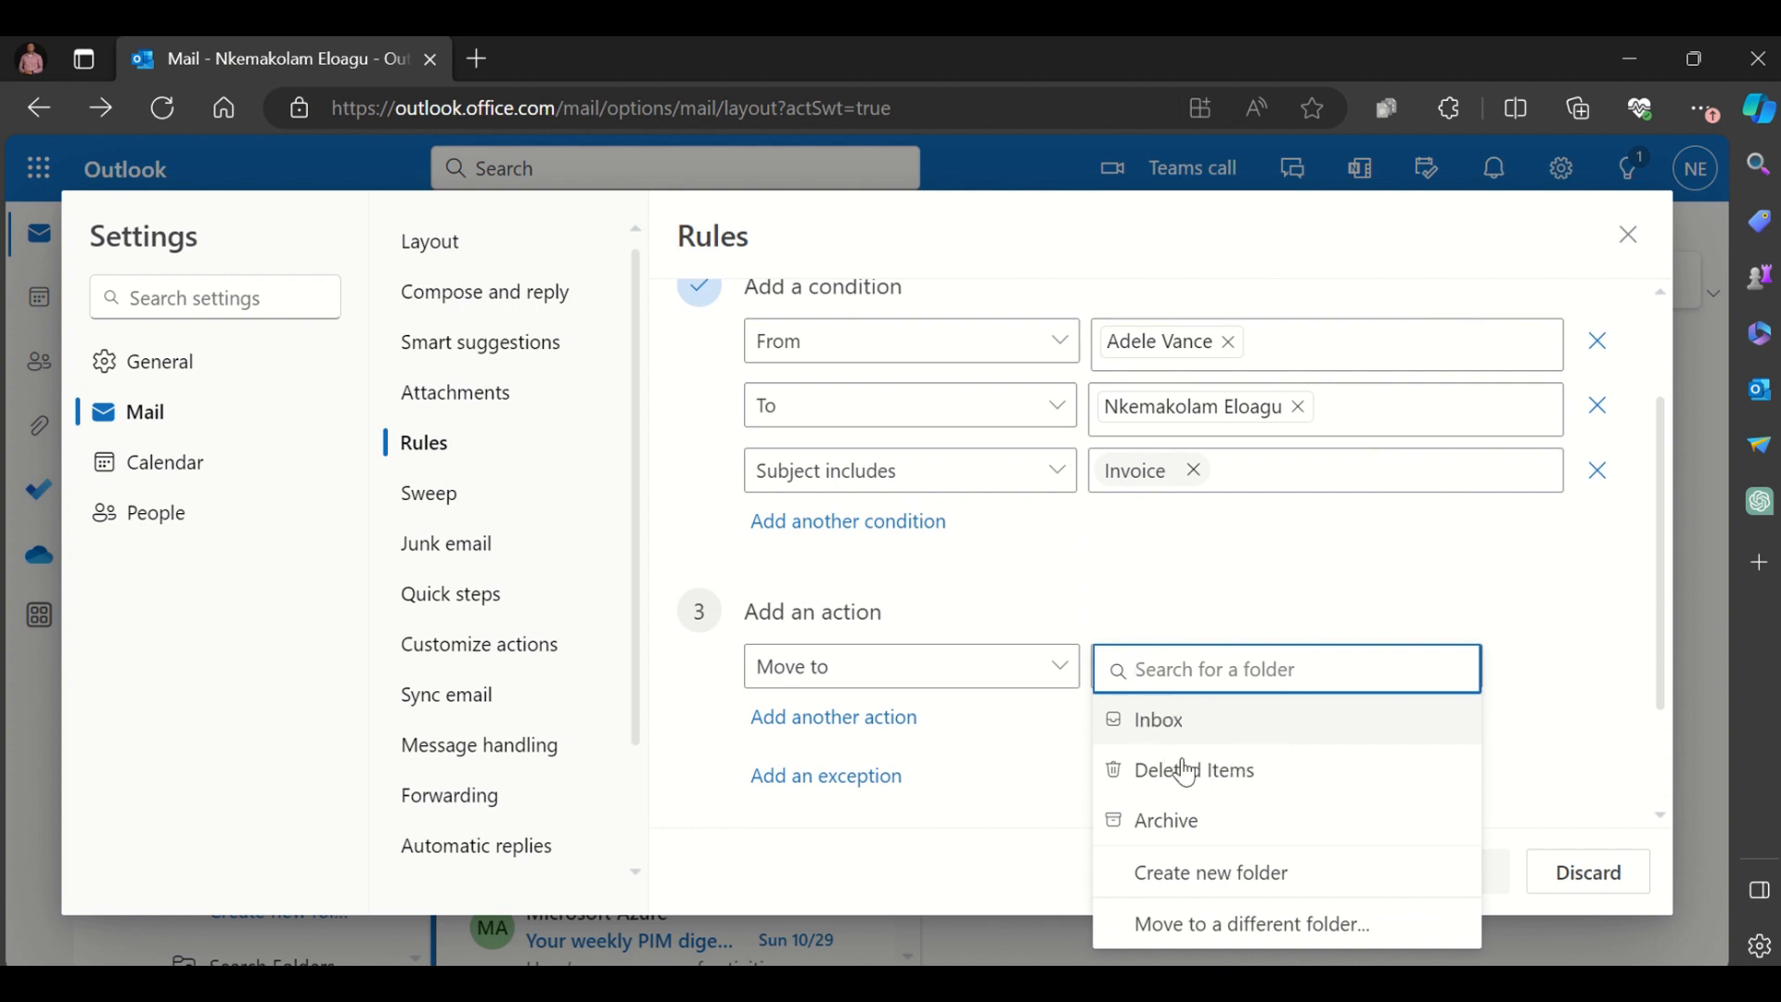
pyautogui.click(1023, 678)
pyautogui.click(1142, 390)
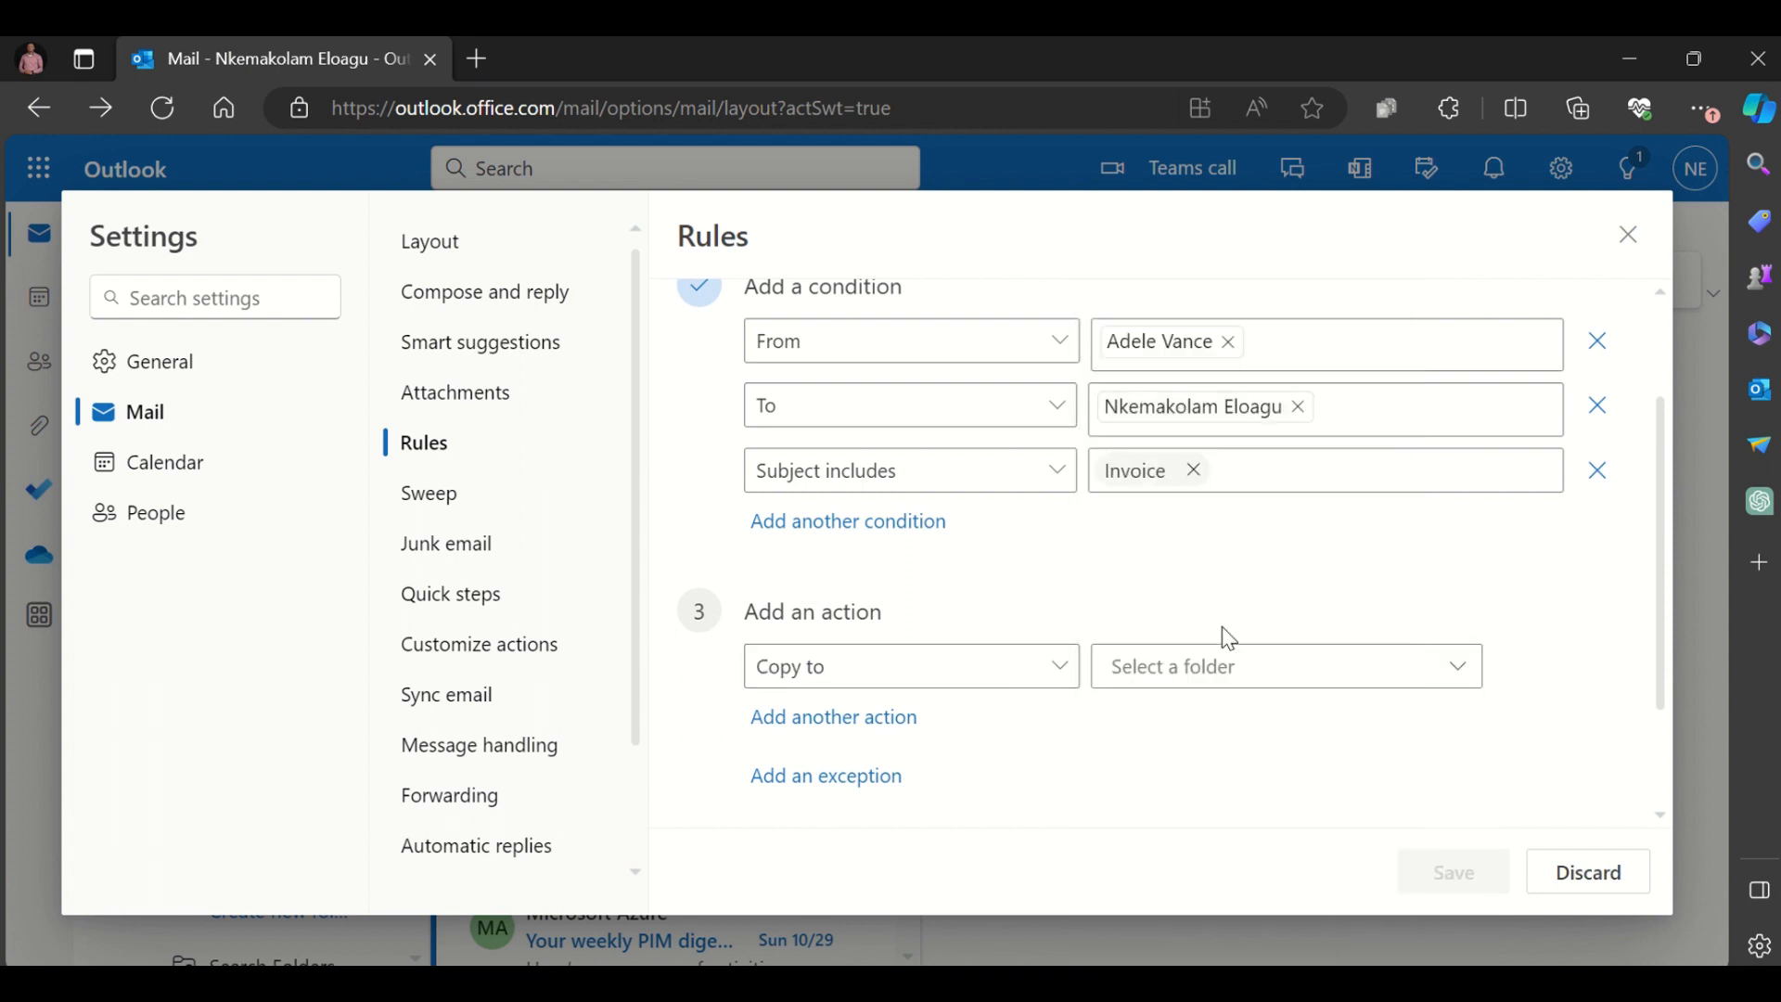
pyautogui.click(1230, 669)
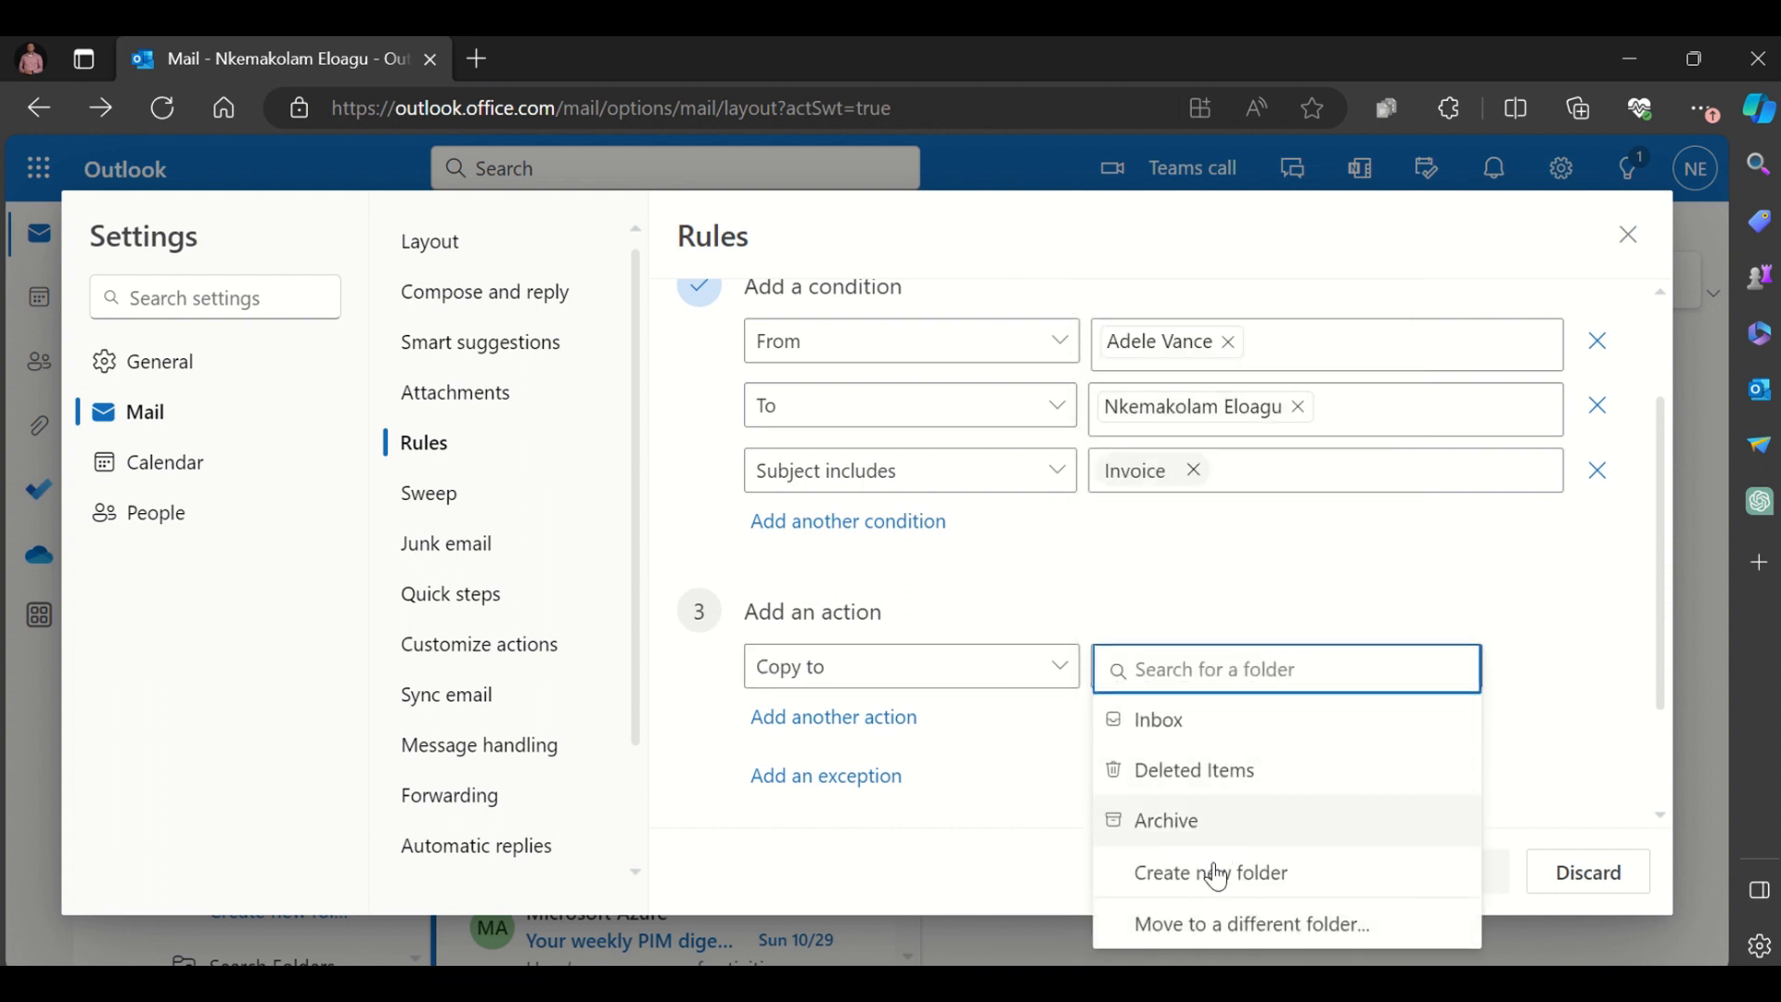
# - Set the rule's first action to Mark as read
pyautogui.click(1054, 669)
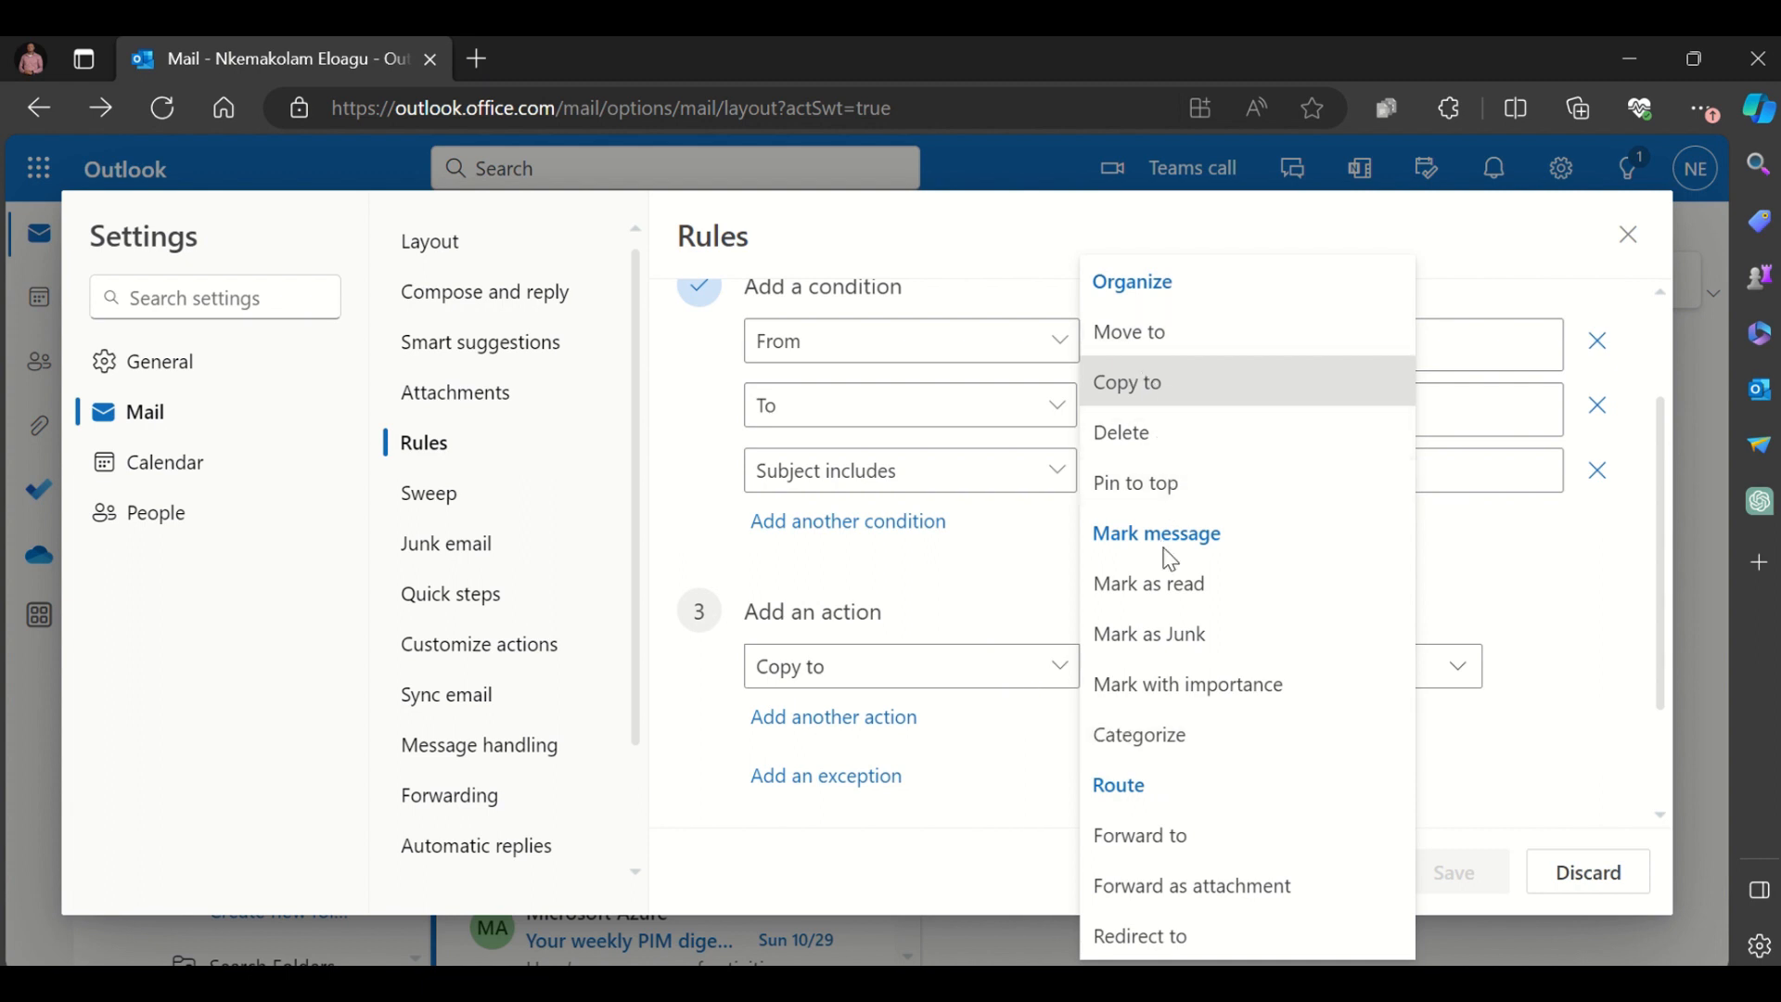
pyautogui.click(897, 670)
pyautogui.click(893, 668)
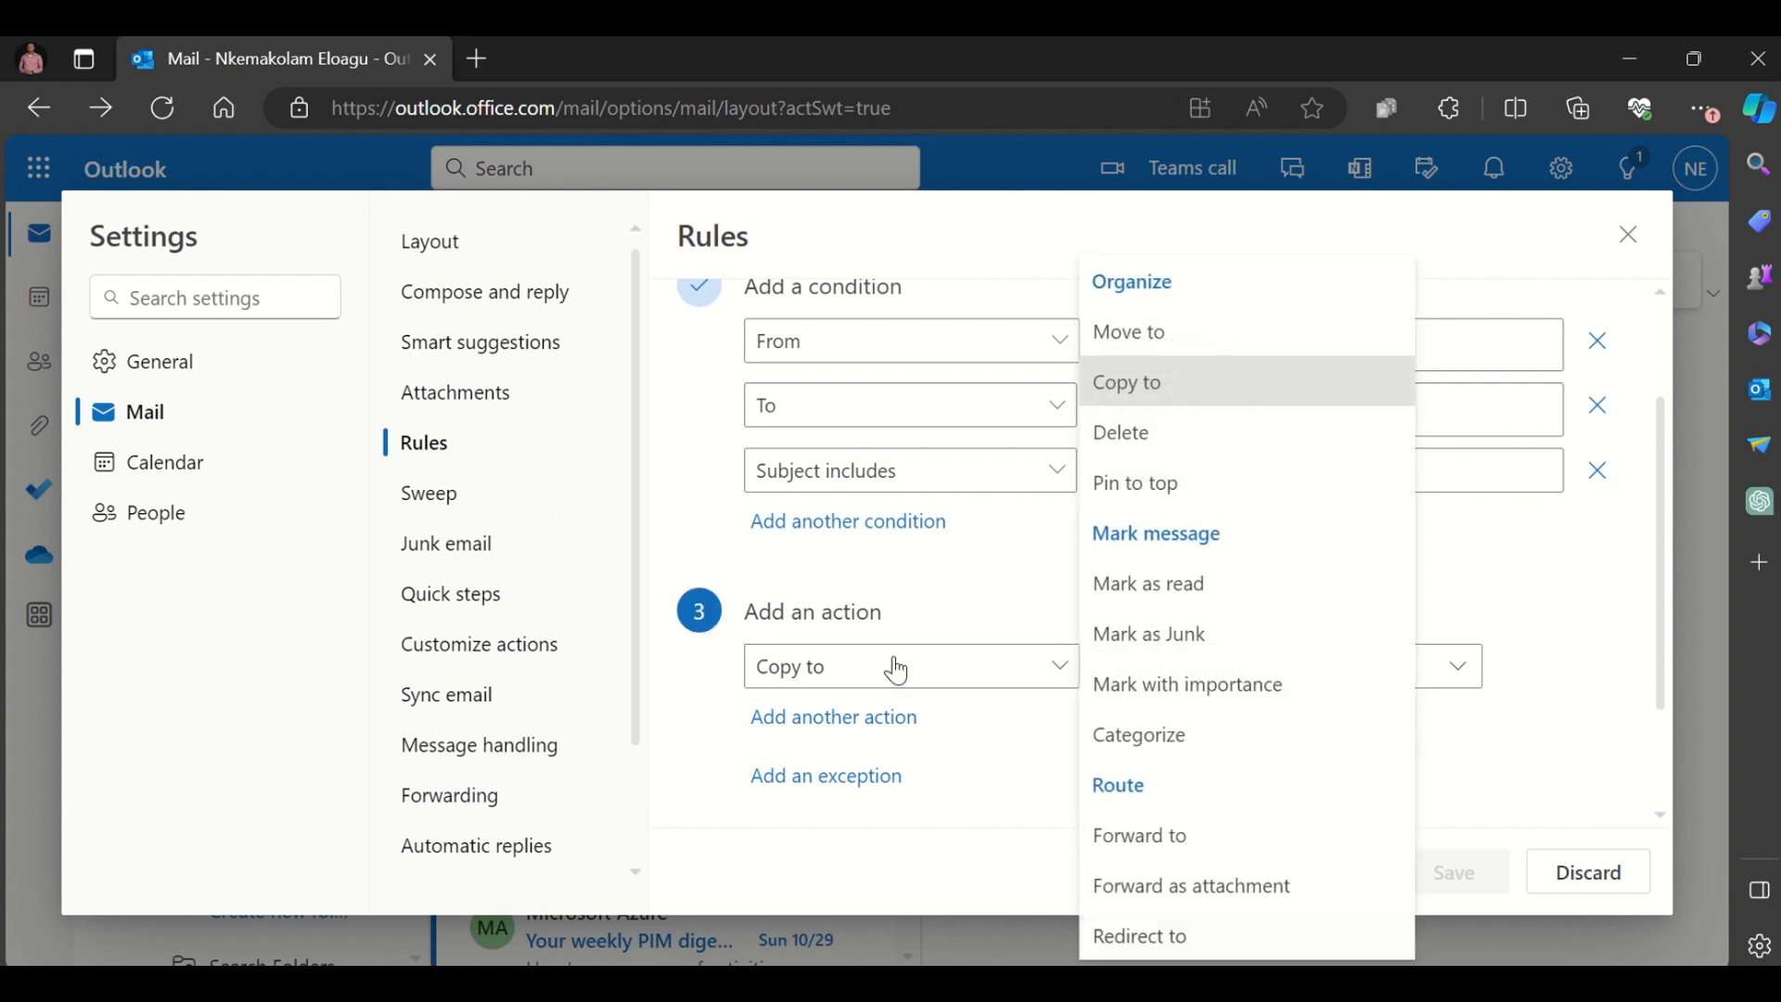
pyautogui.click(1133, 593)
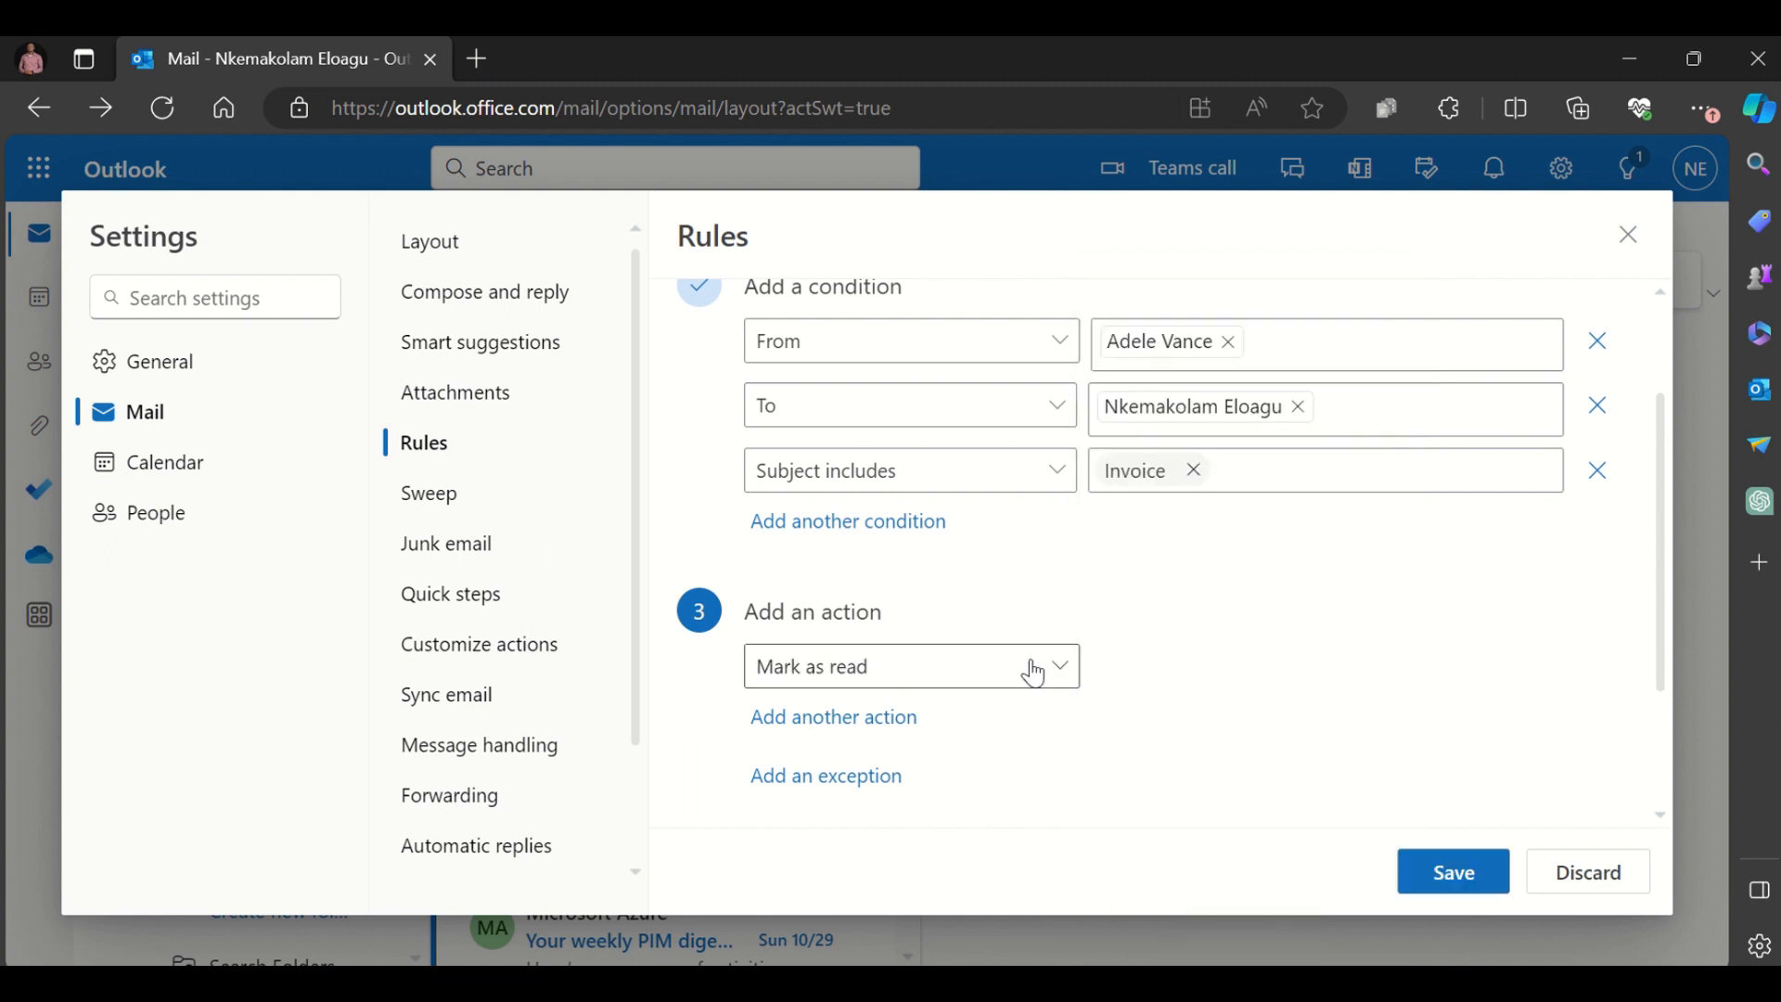
# - Add Pin to top as the rule's second action
pyautogui.scroll(1, 1017, 520)
pyautogui.scroll(1, 1009, 577)
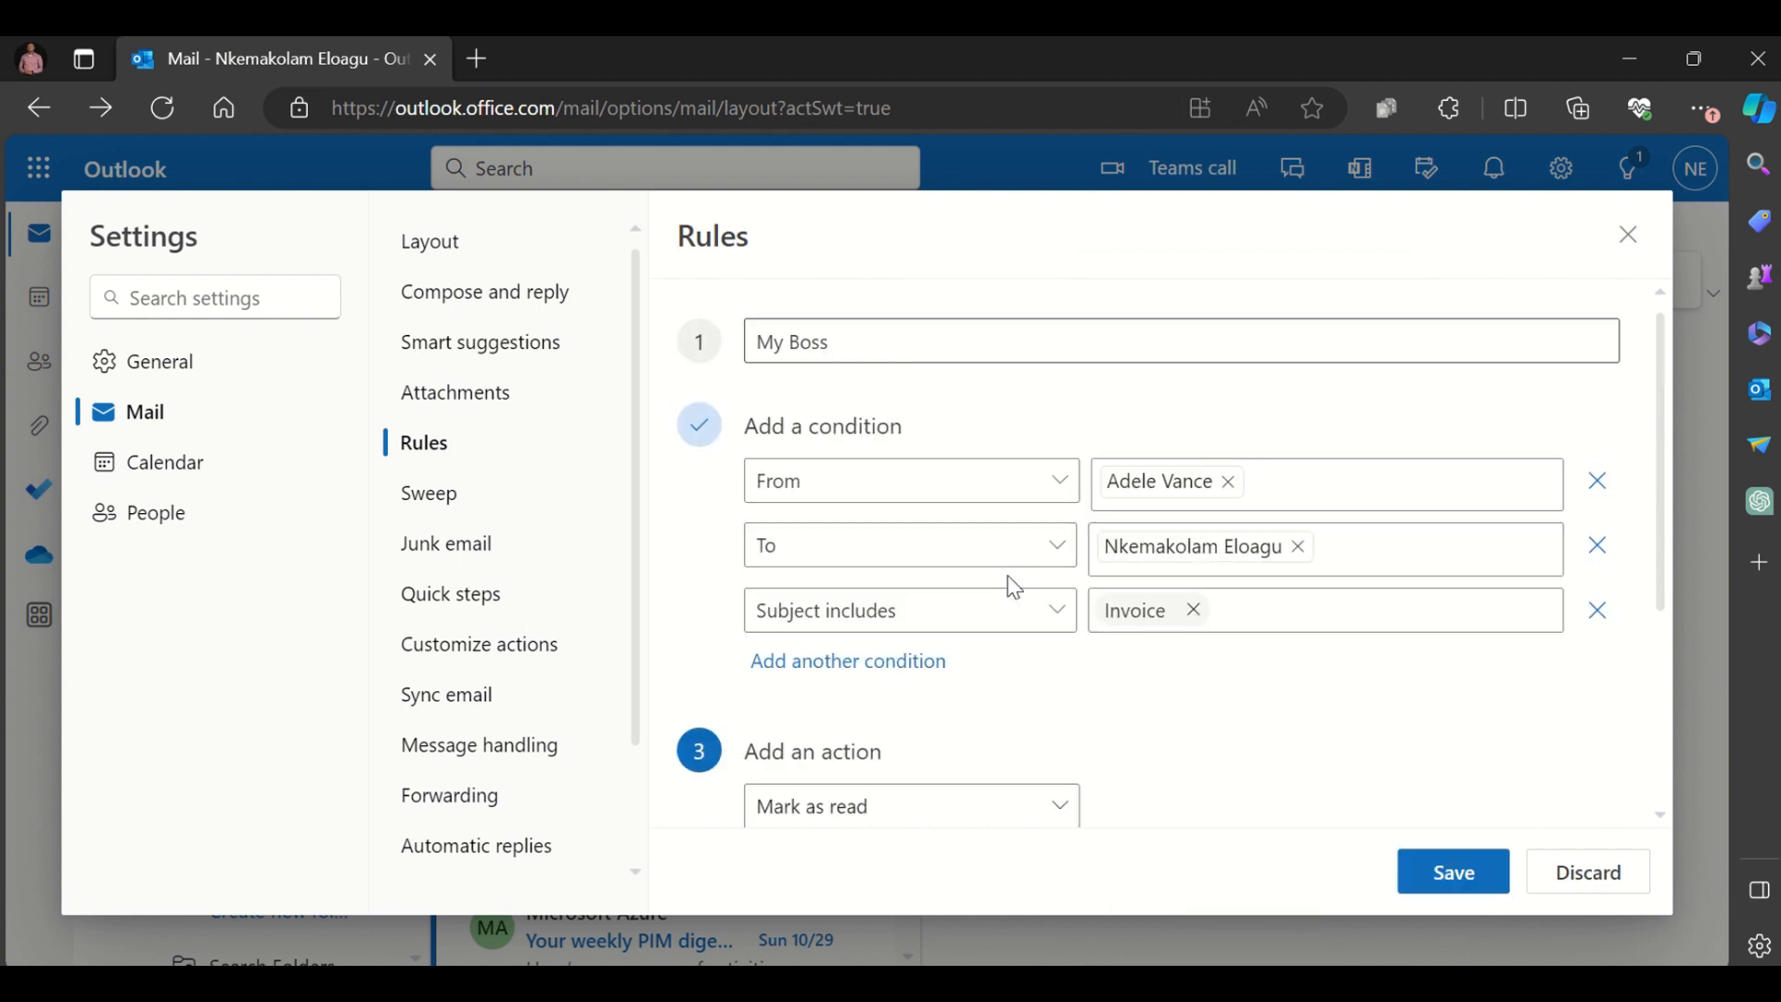
pyautogui.scroll(-1, 835, 455)
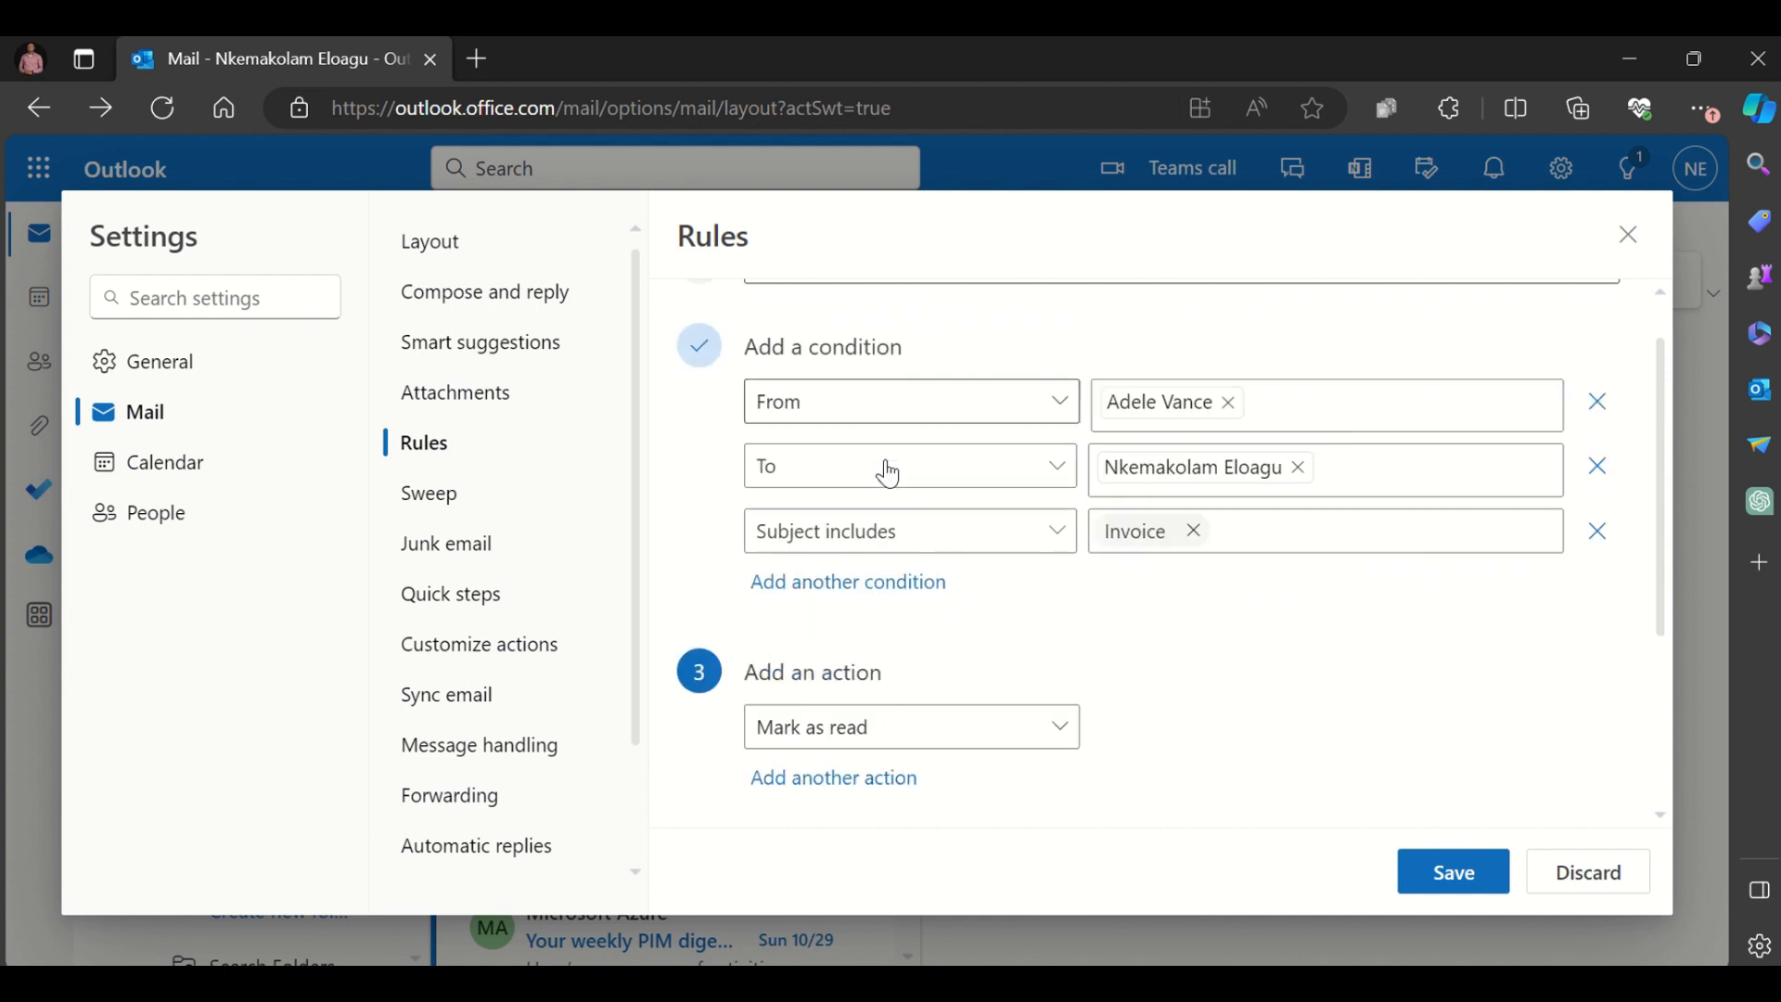
pyautogui.scroll(-2, 877, 719)
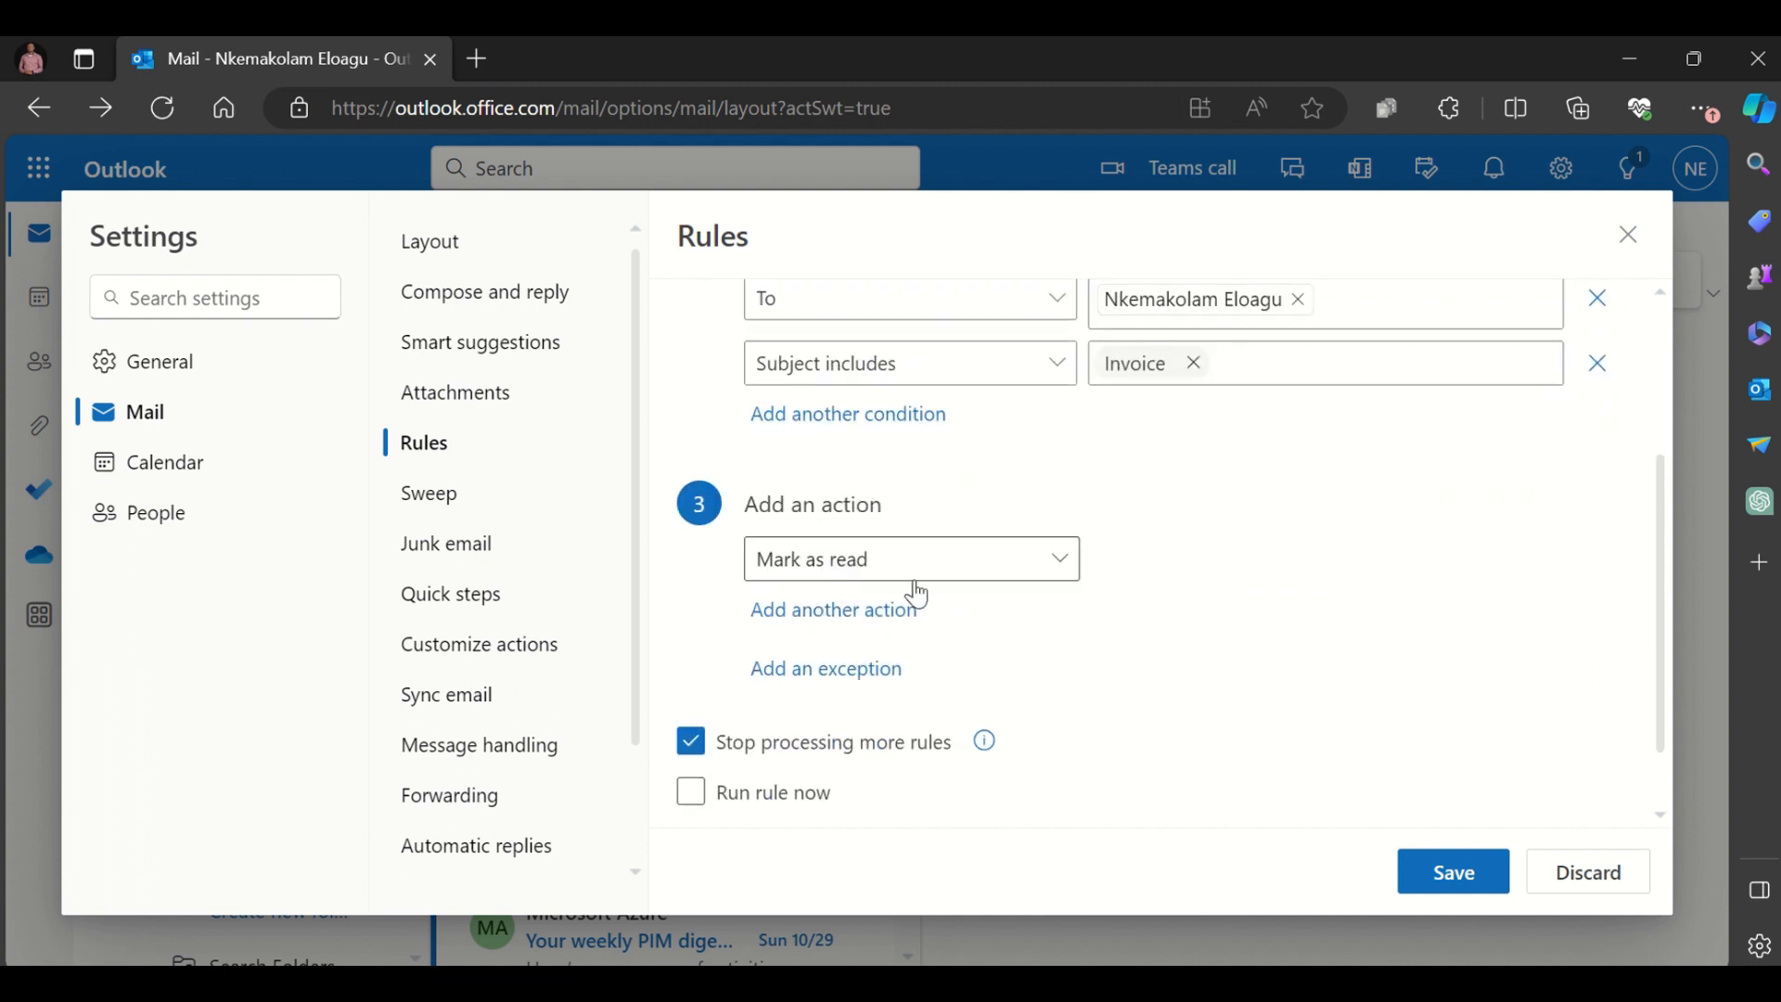
pyautogui.click(893, 609)
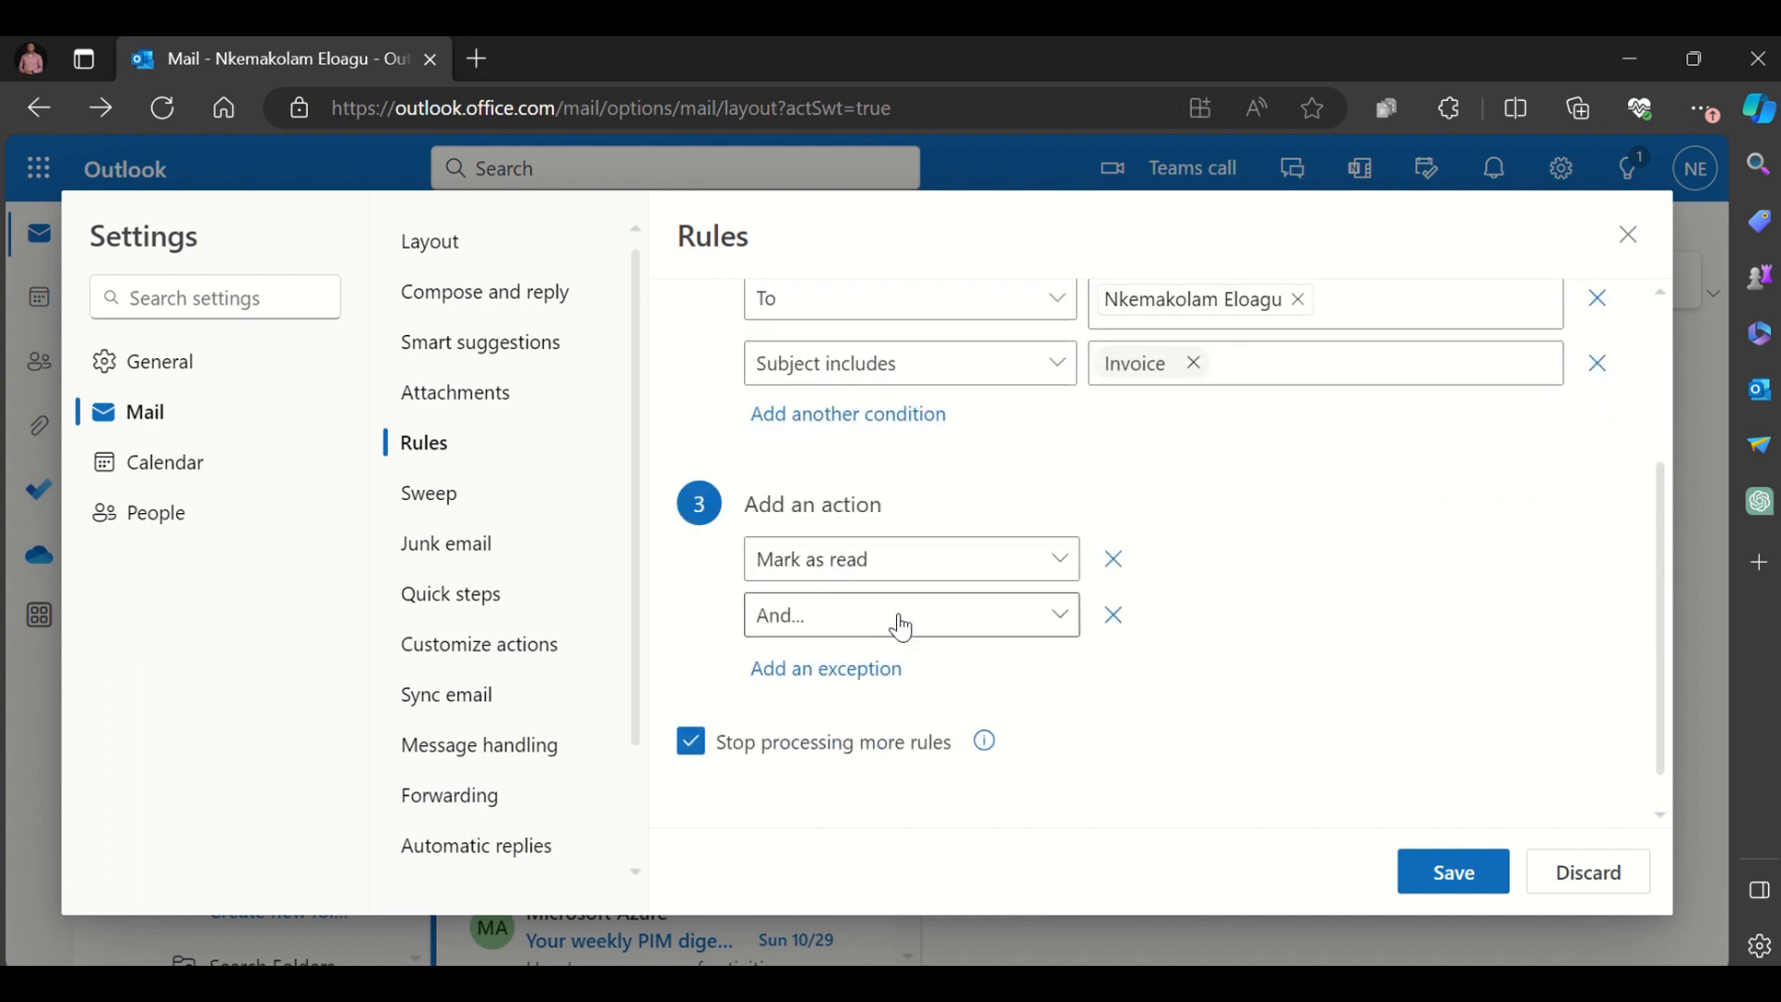
pyautogui.click(902, 628)
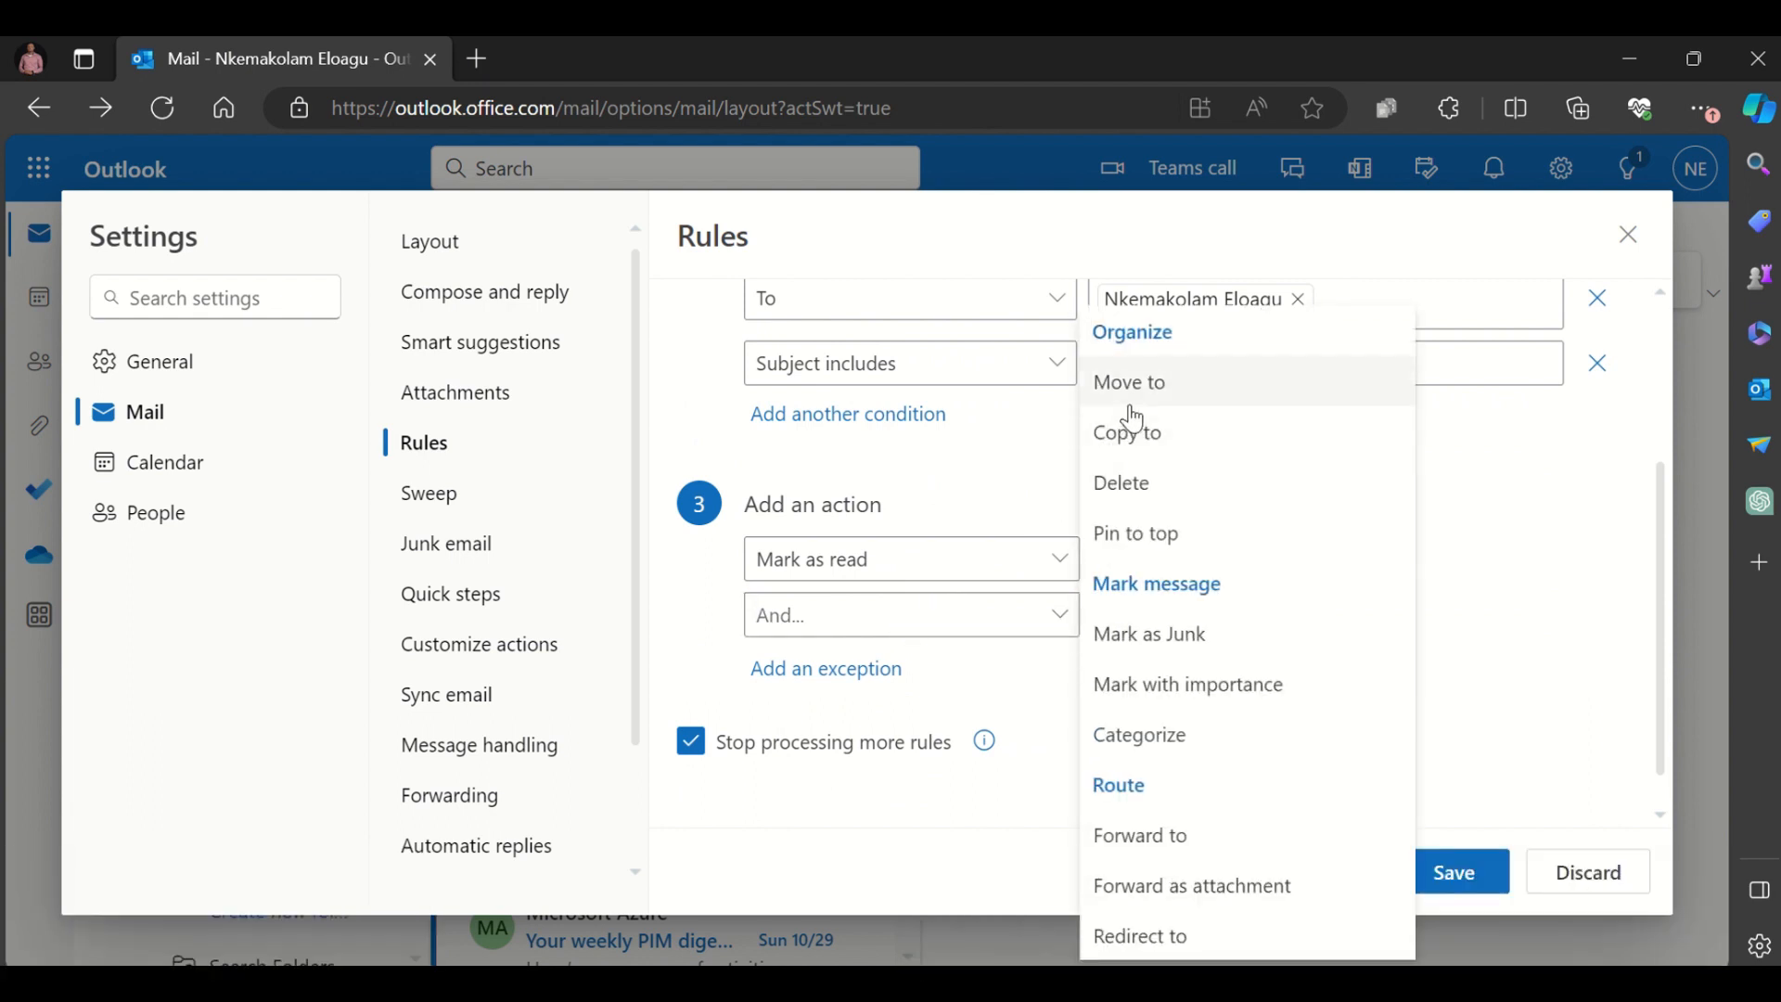
pyautogui.click(1164, 541)
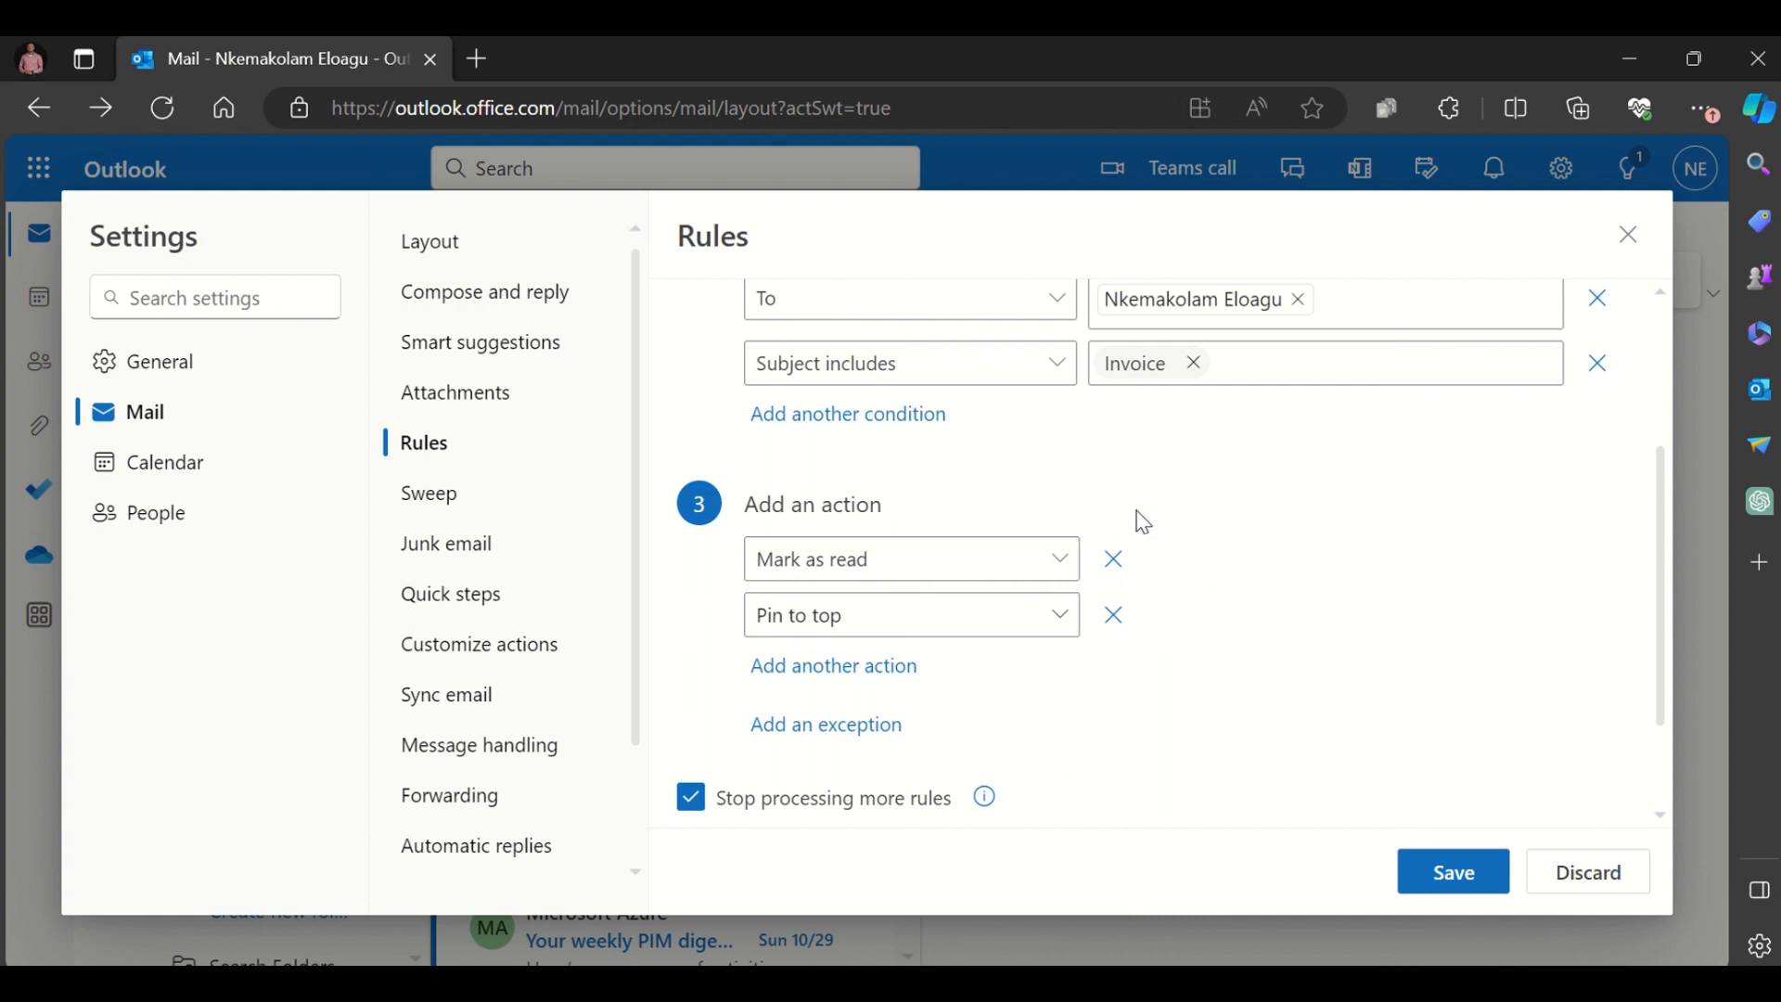
# - Add an exception to the rule for messages whose body includes the word "Security"
pyautogui.scroll(-1, 1142, 522)
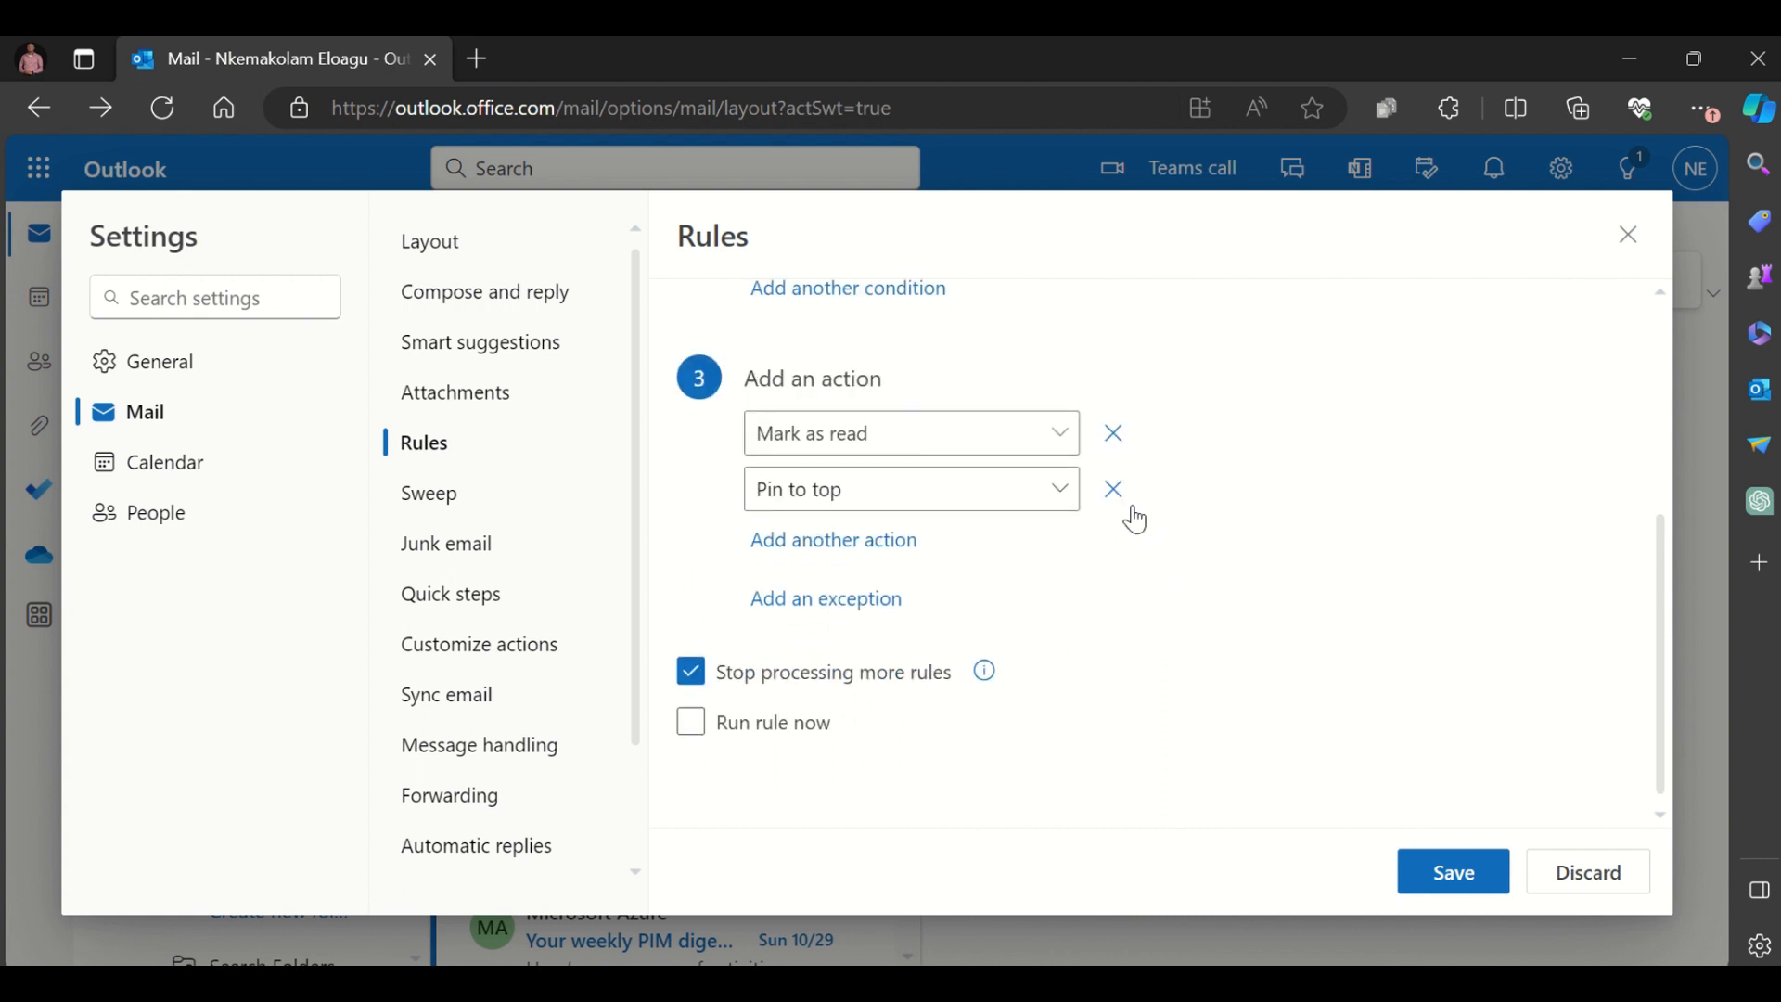
pyautogui.click(861, 601)
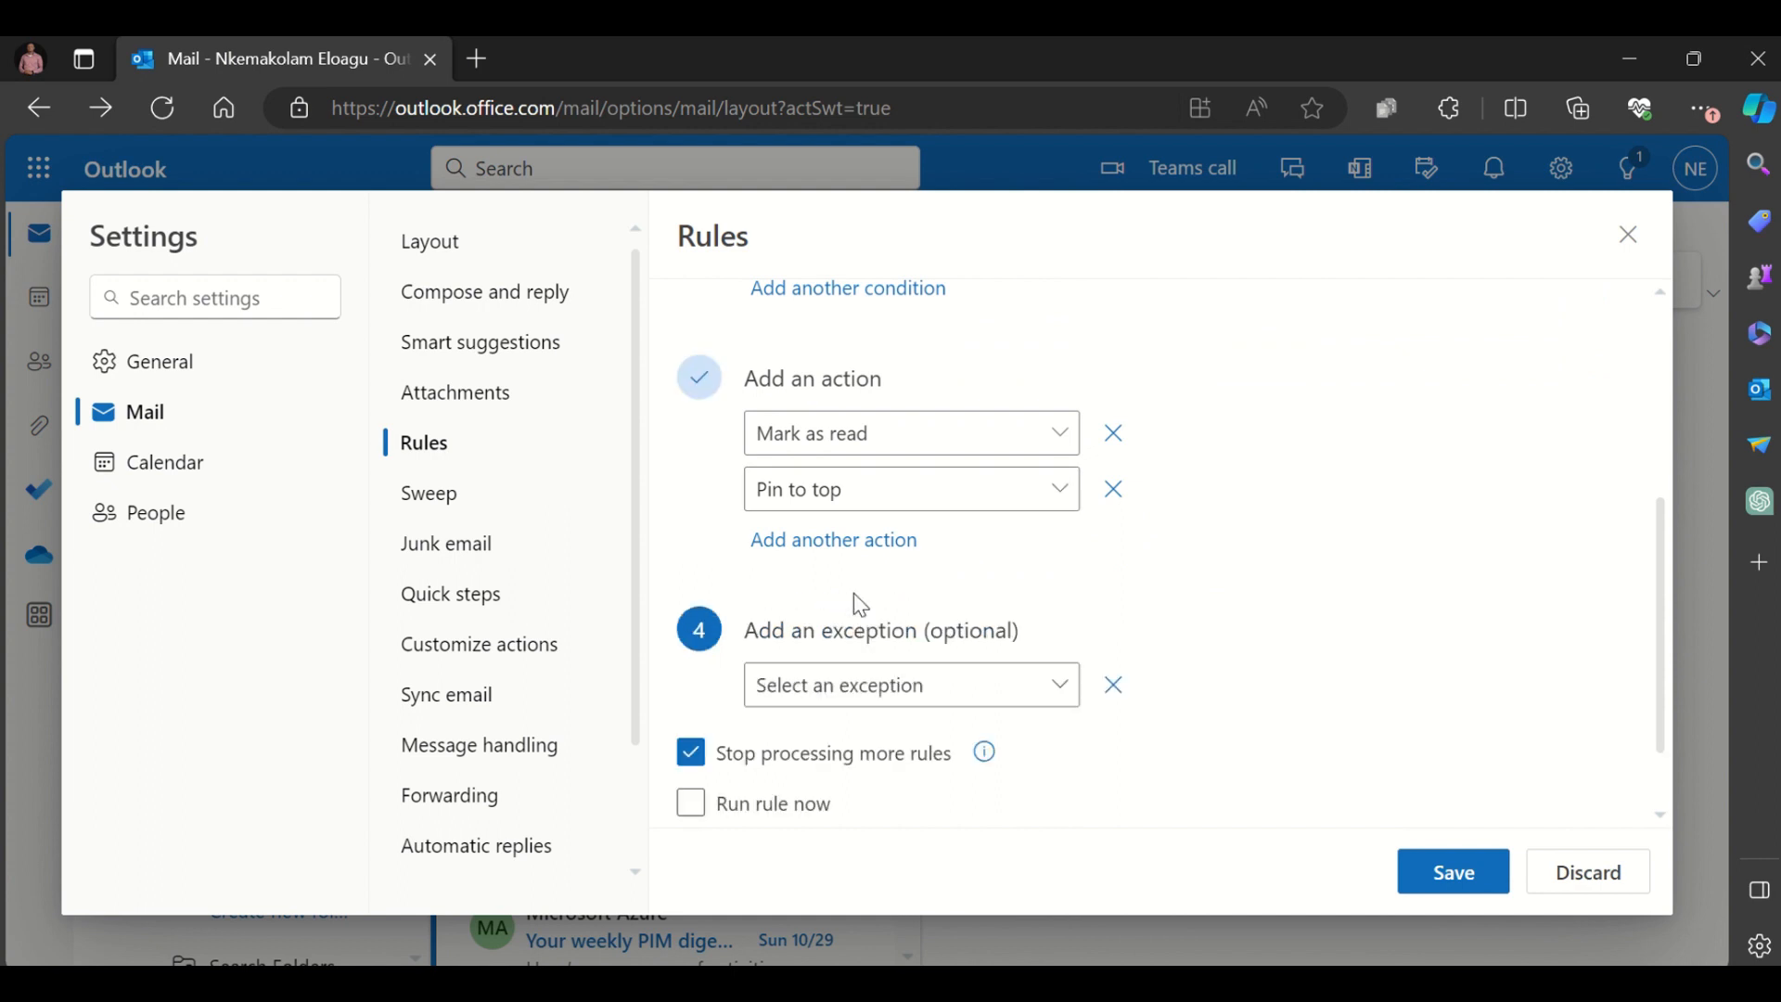
pyautogui.click(913, 702)
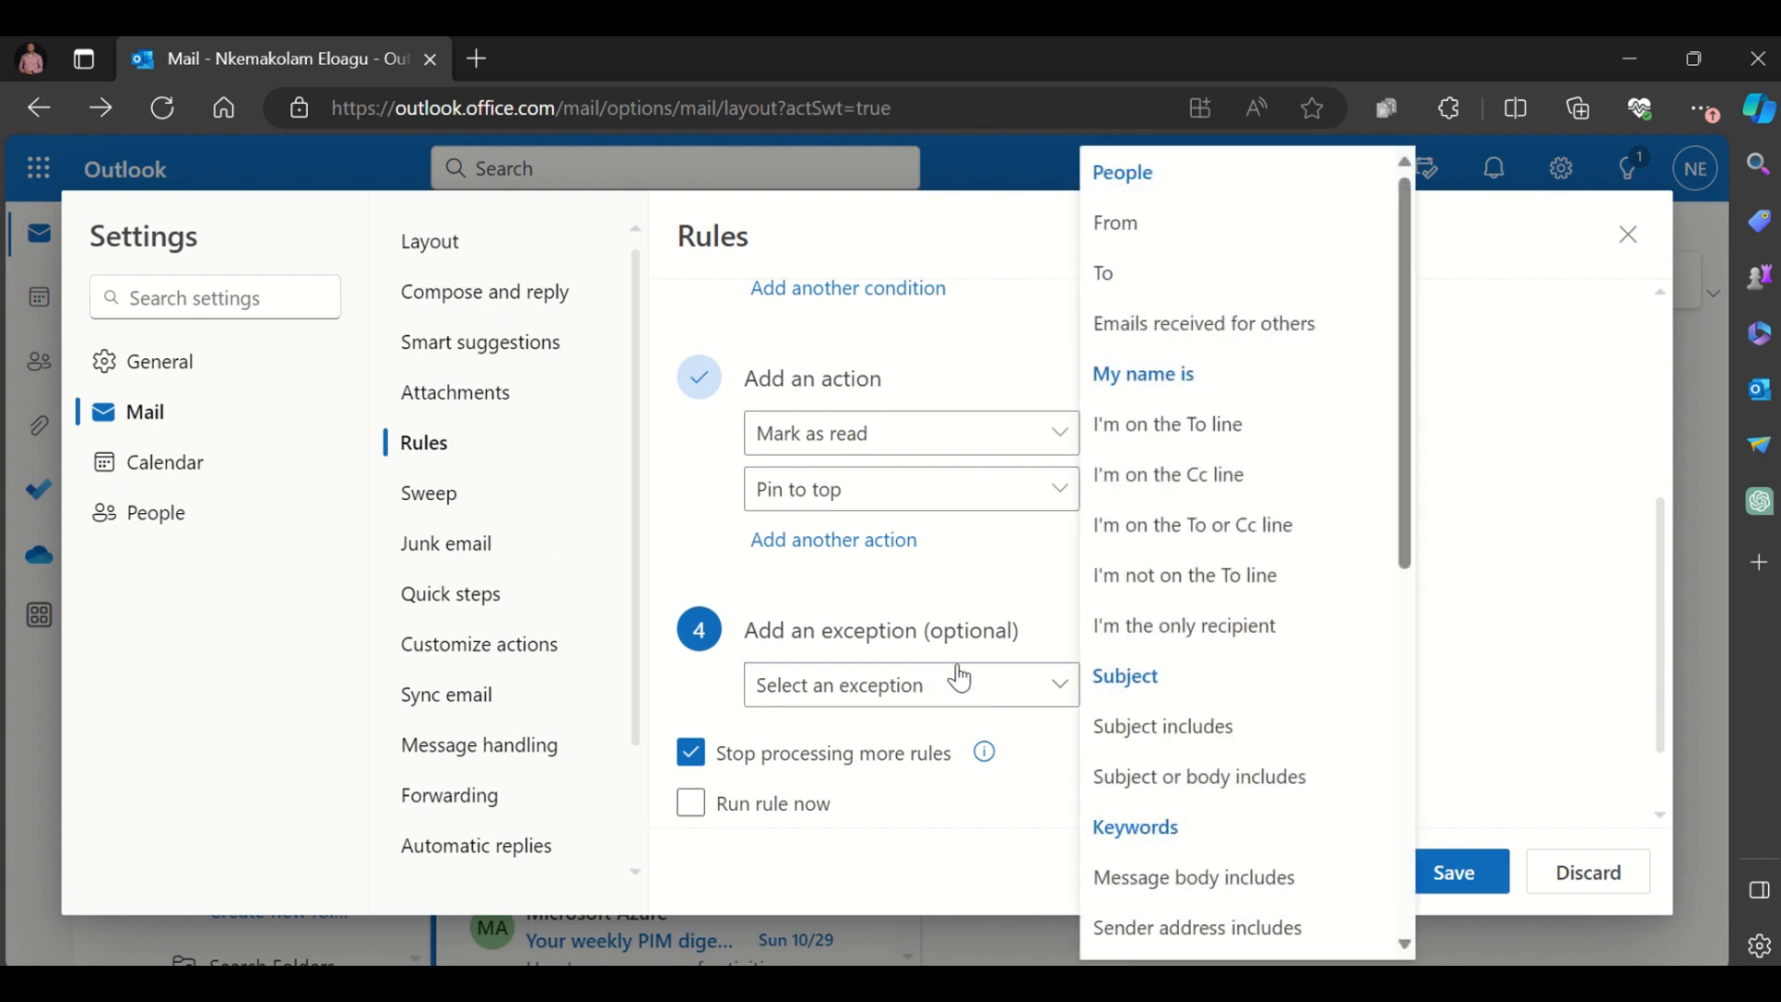
pyautogui.scroll(-3, 1197, 519)
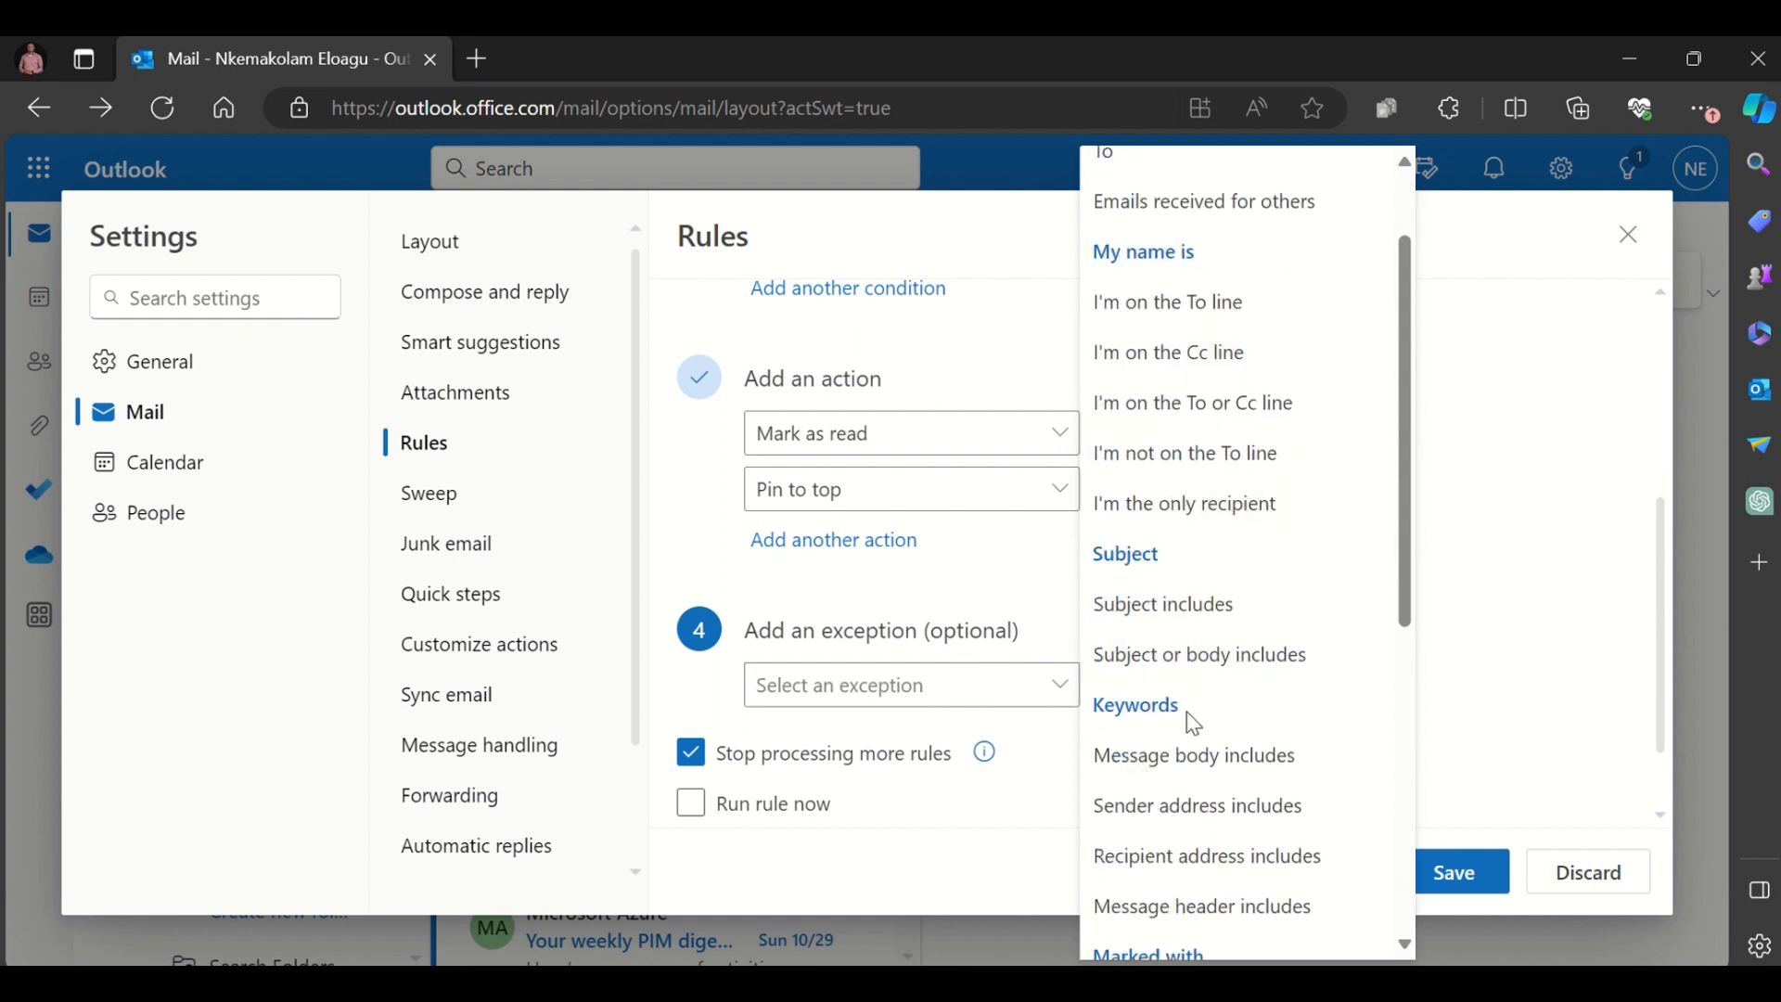
pyautogui.click(1190, 759)
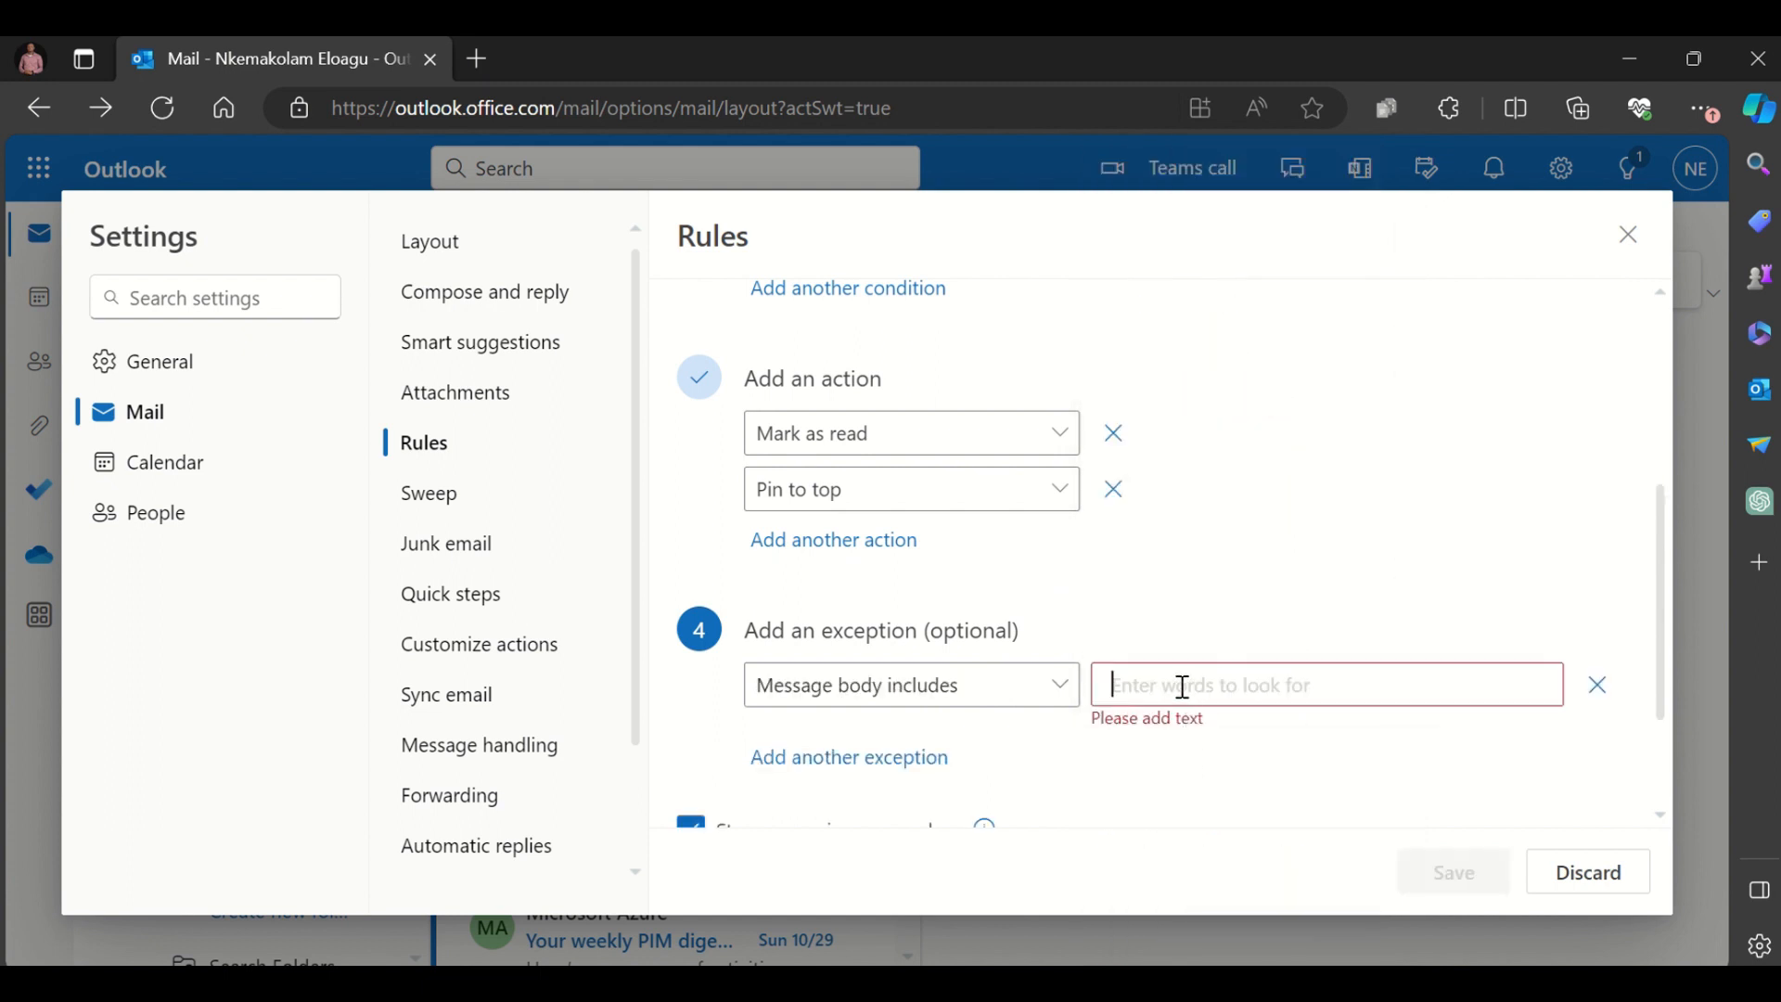
pyautogui.write('Security')
pyautogui.press('Return')
# - Review the whole rule from its name and conditions through the actions, exception and processing options
pyautogui.scroll(-1, 996, 686)
pyautogui.scroll(-1, 995, 687)
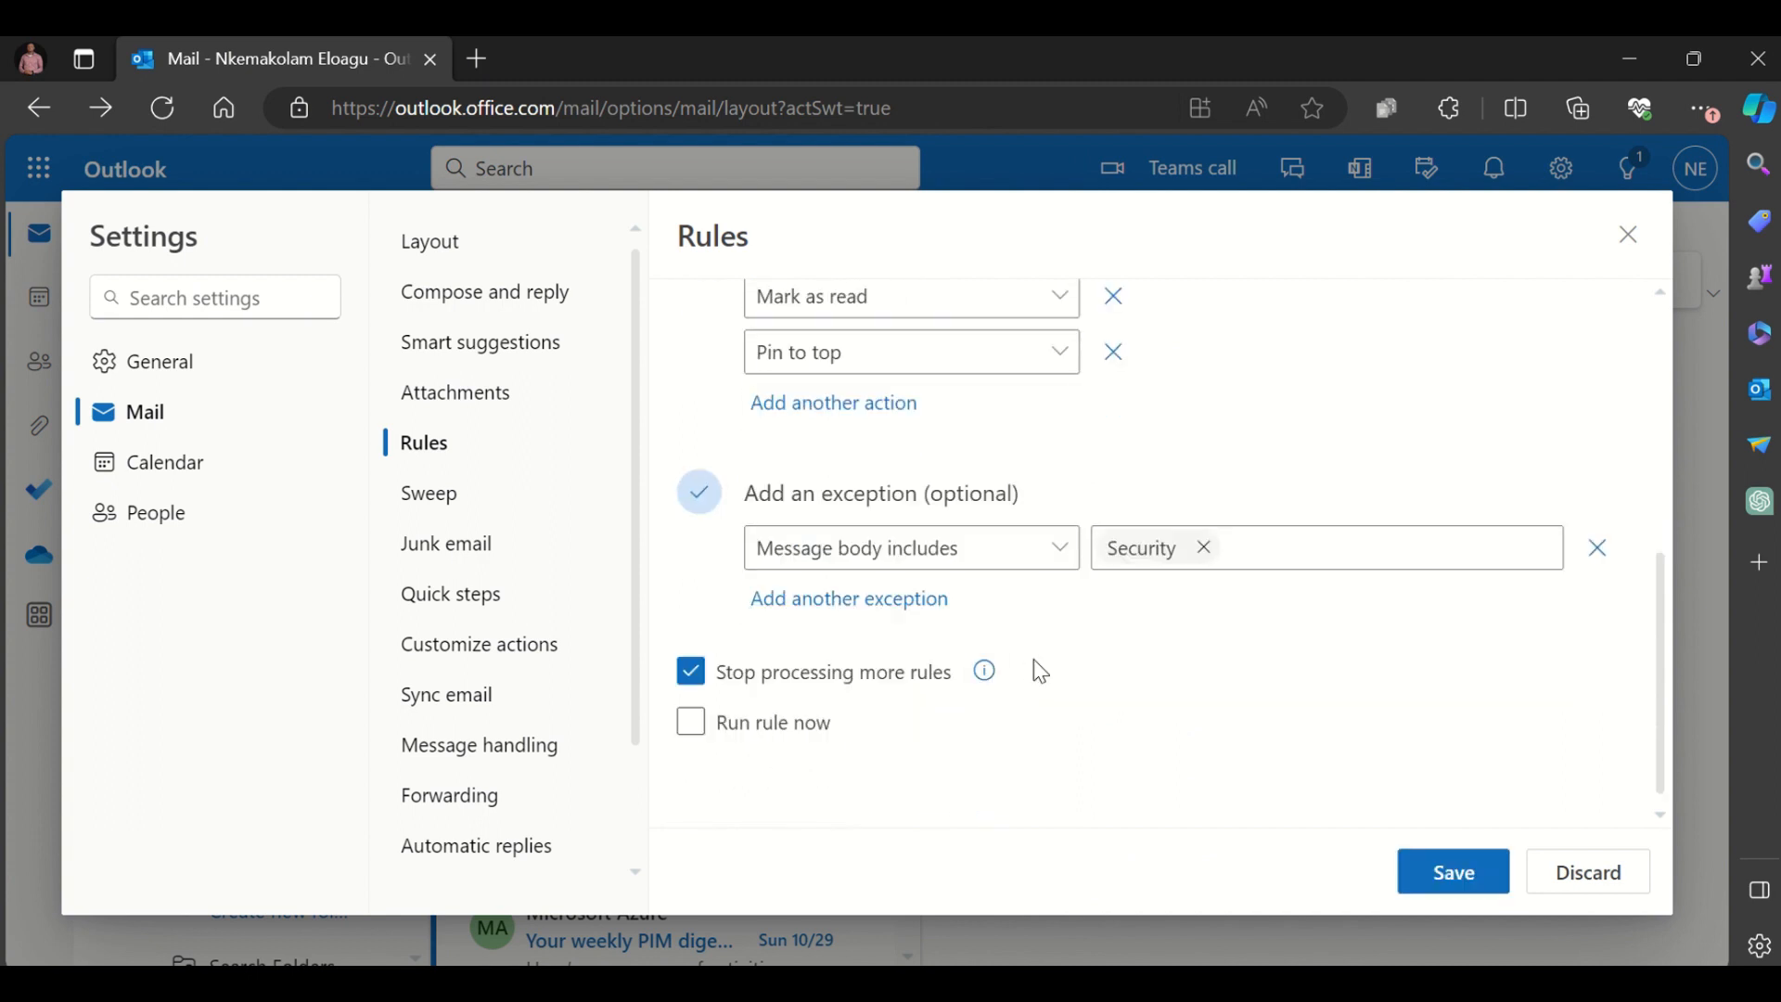
pyautogui.scroll(3, 1038, 668)
pyautogui.scroll(3, 1055, 612)
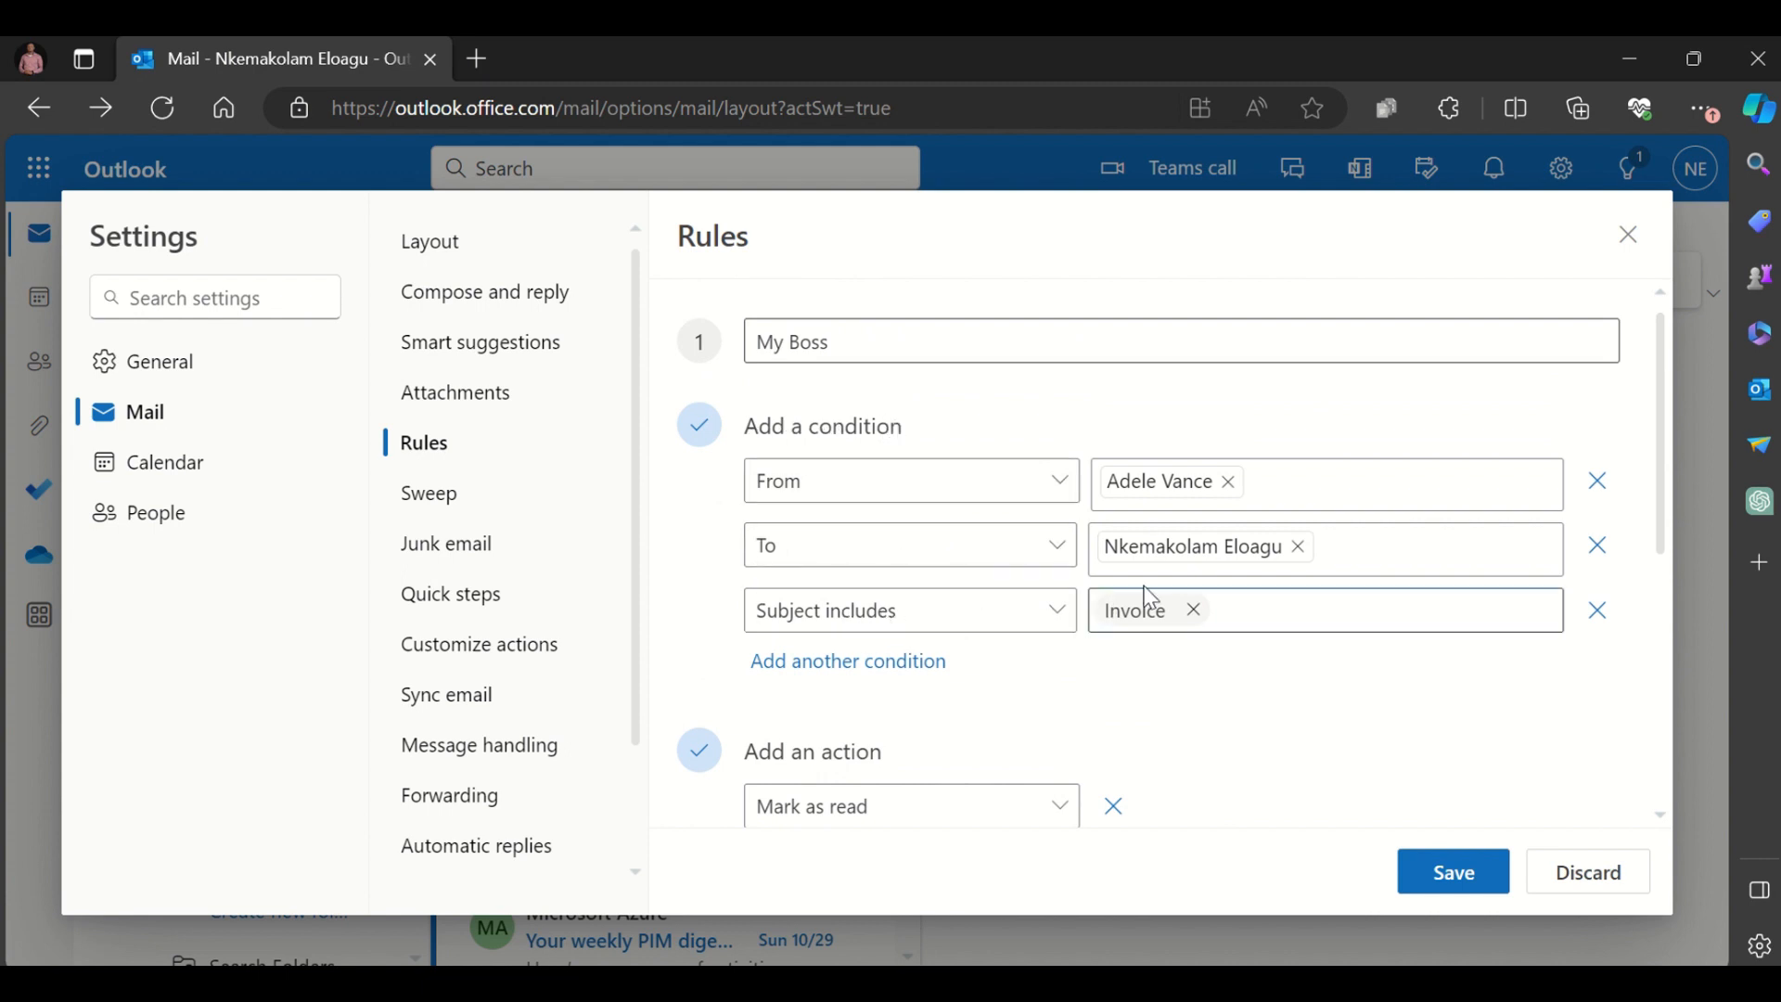
pyautogui.scroll(-2, 1144, 597)
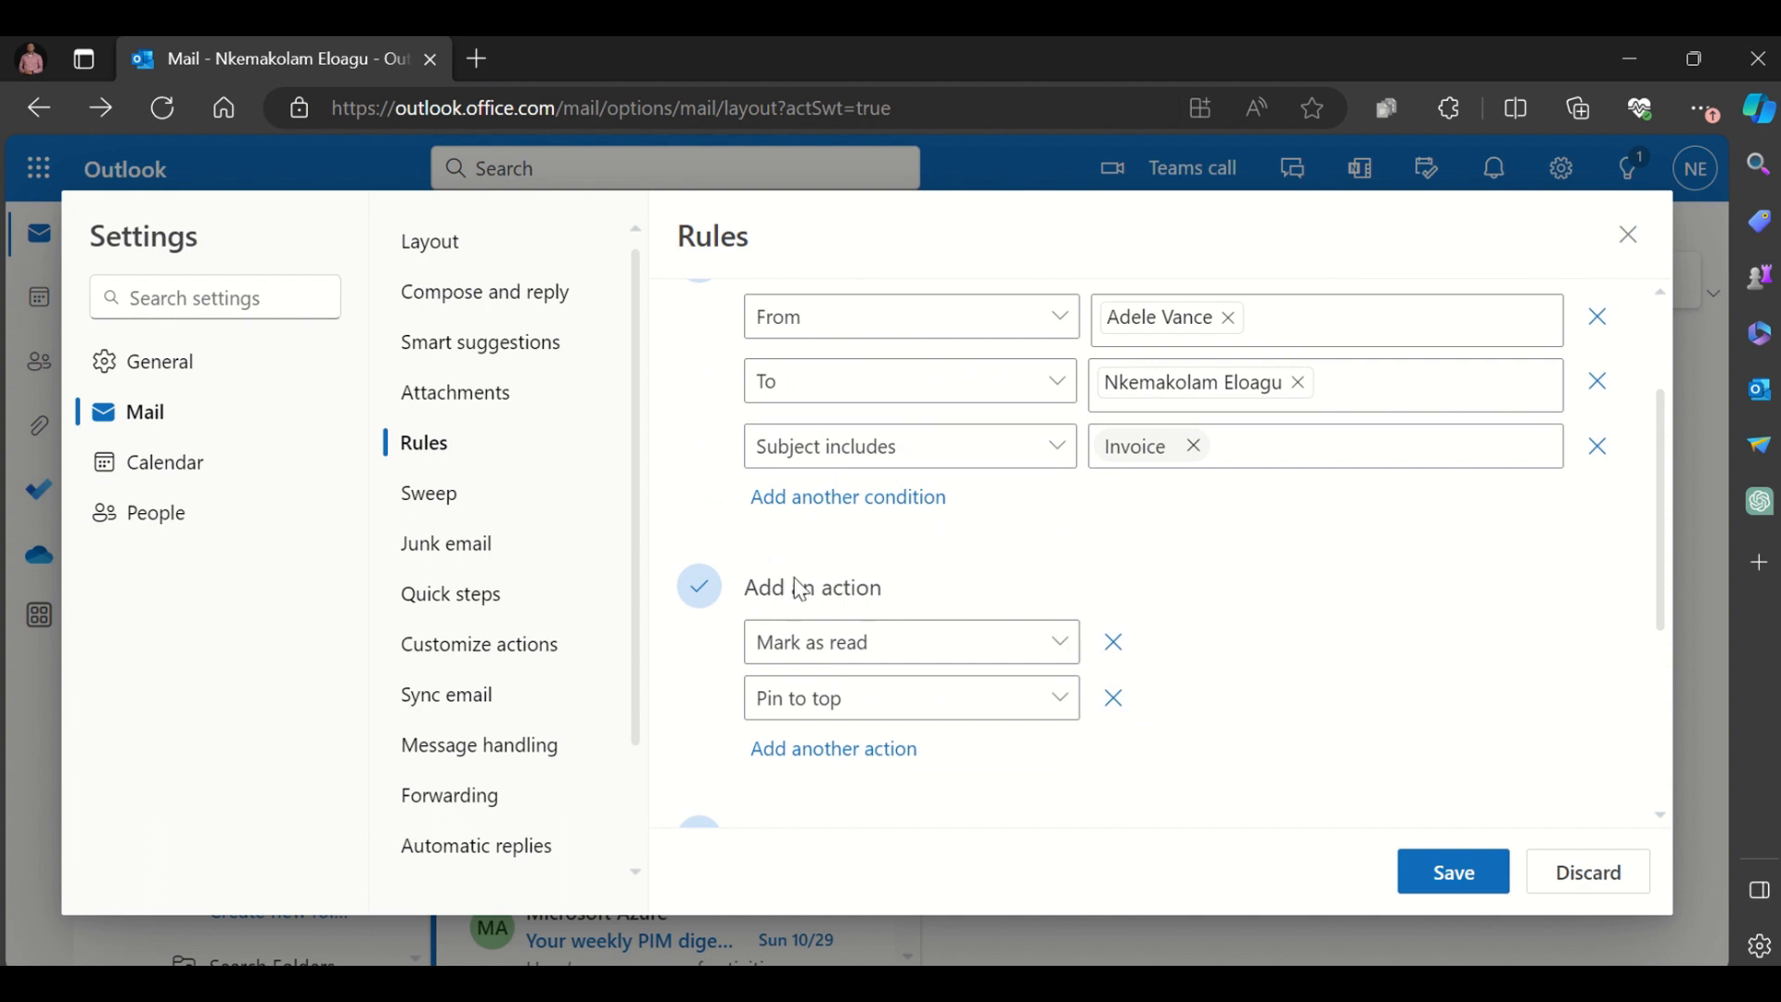
pyautogui.scroll(-3, 805, 576)
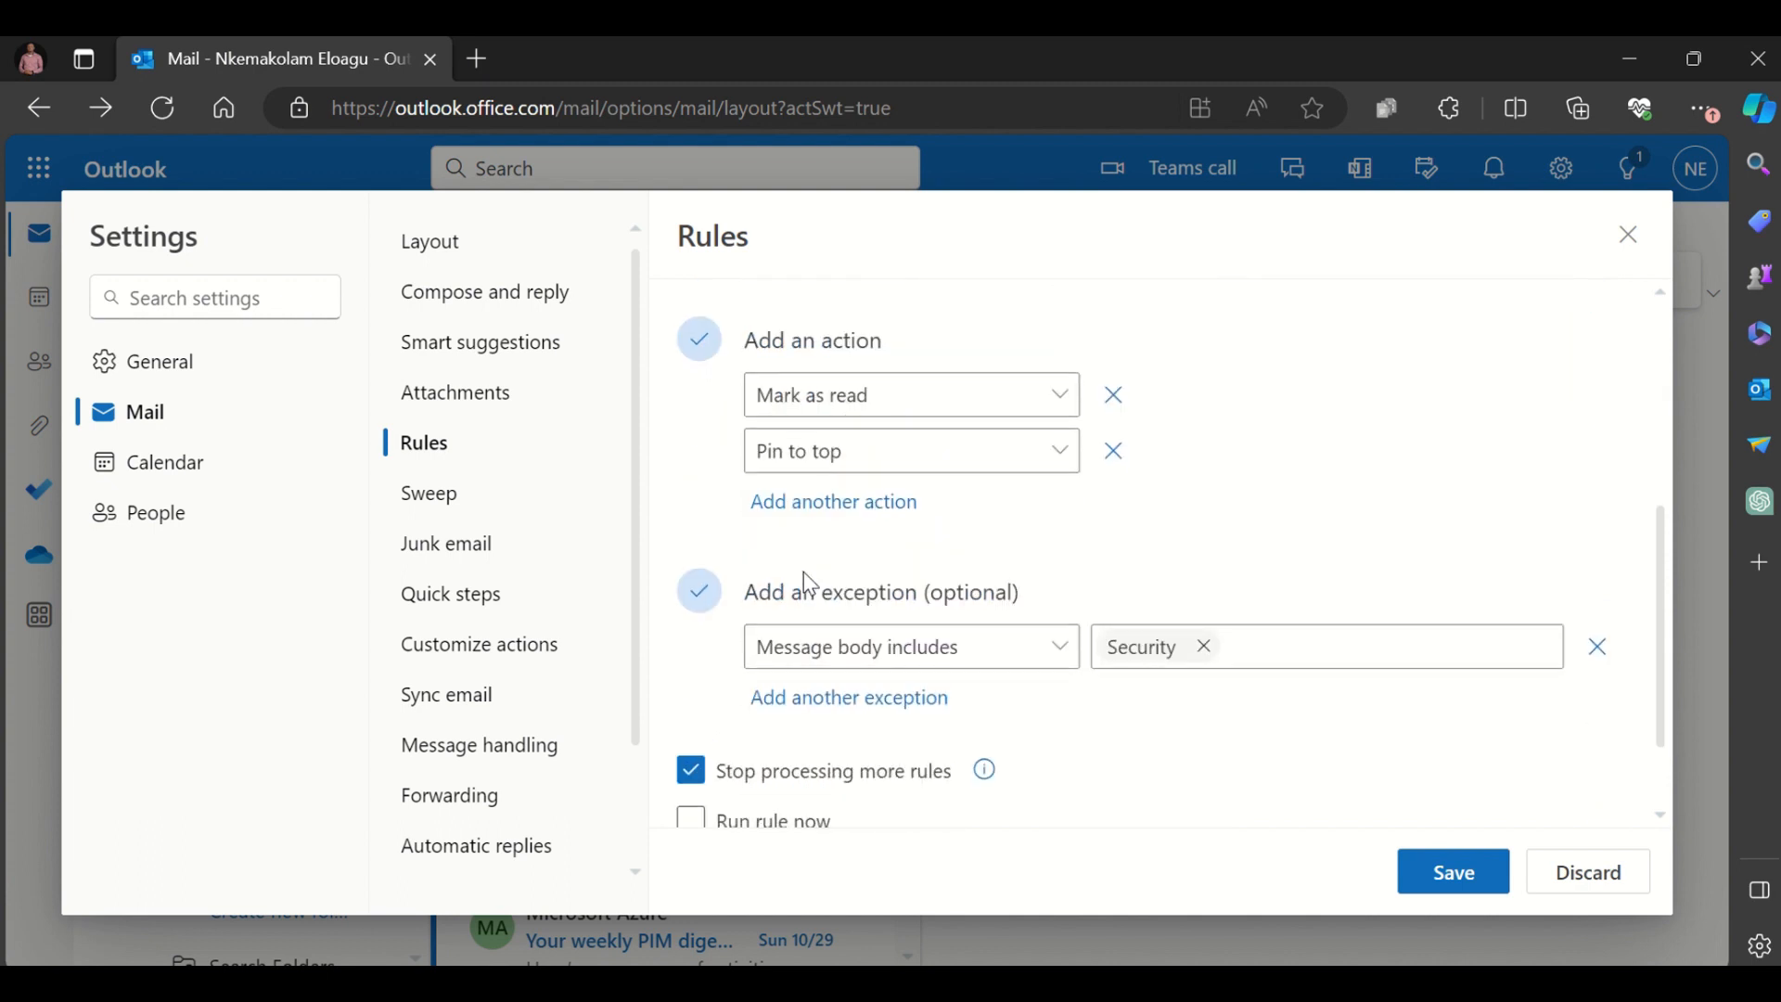
pyautogui.scroll(-1, 803, 571)
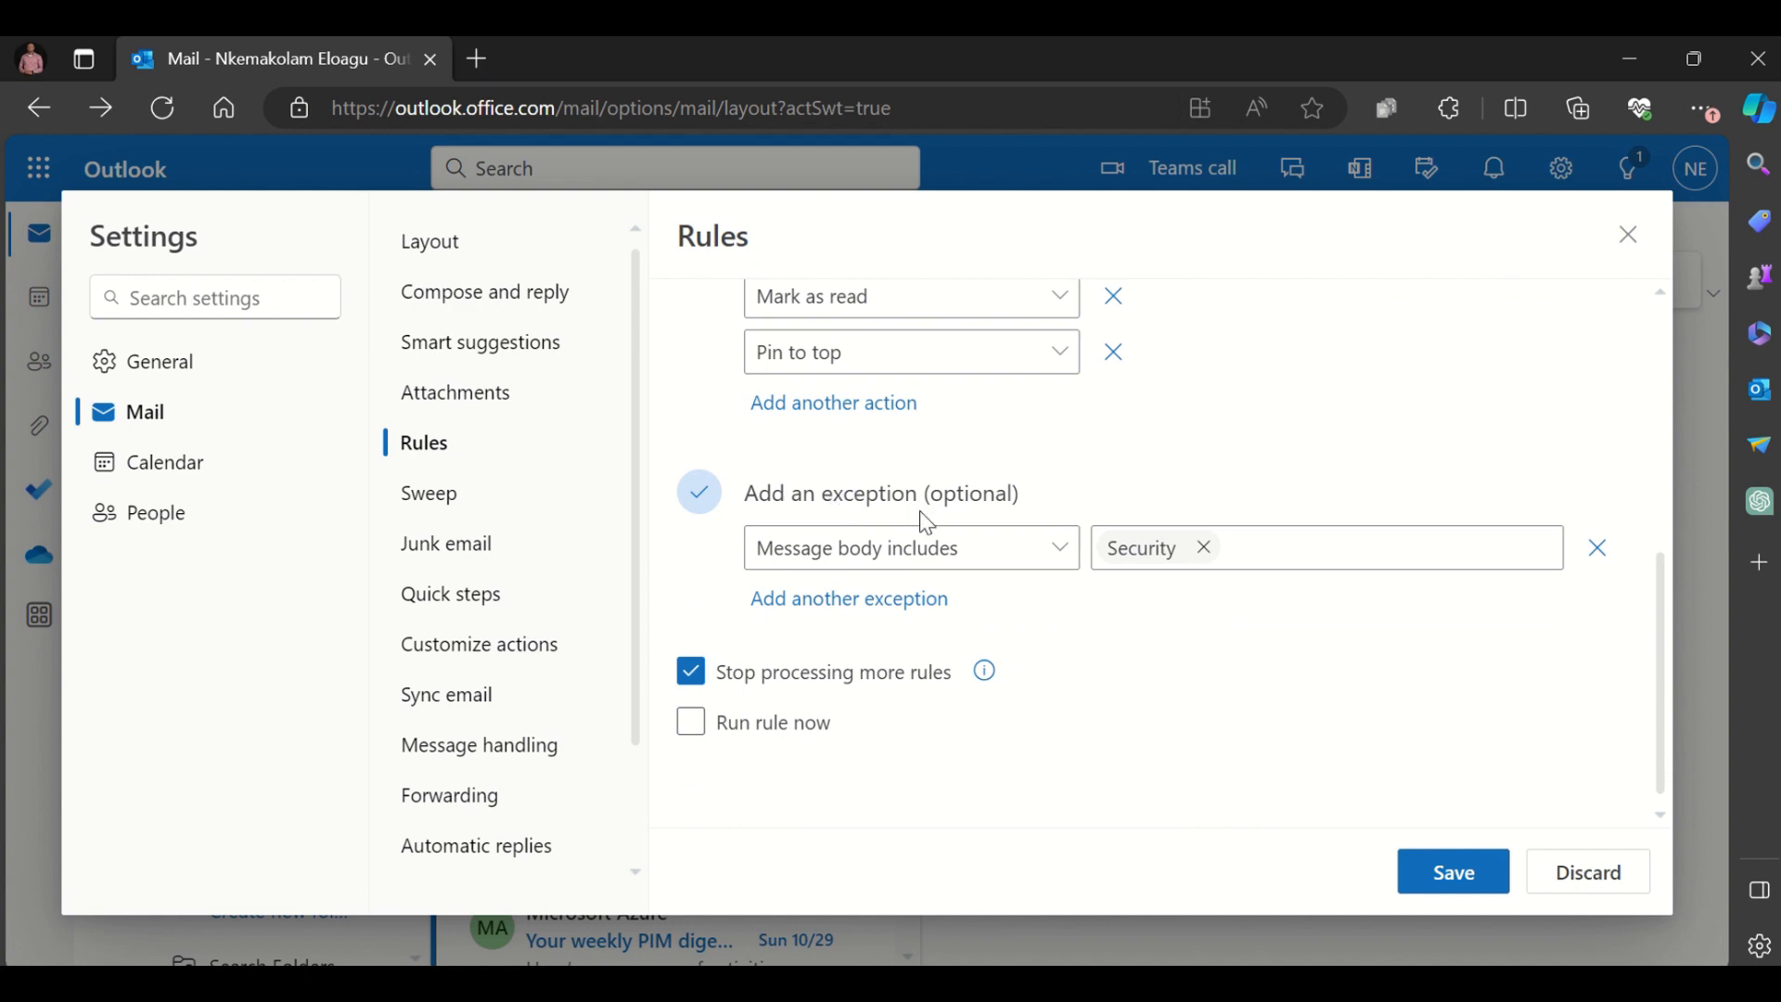
pyautogui.scroll(5, 928, 522)
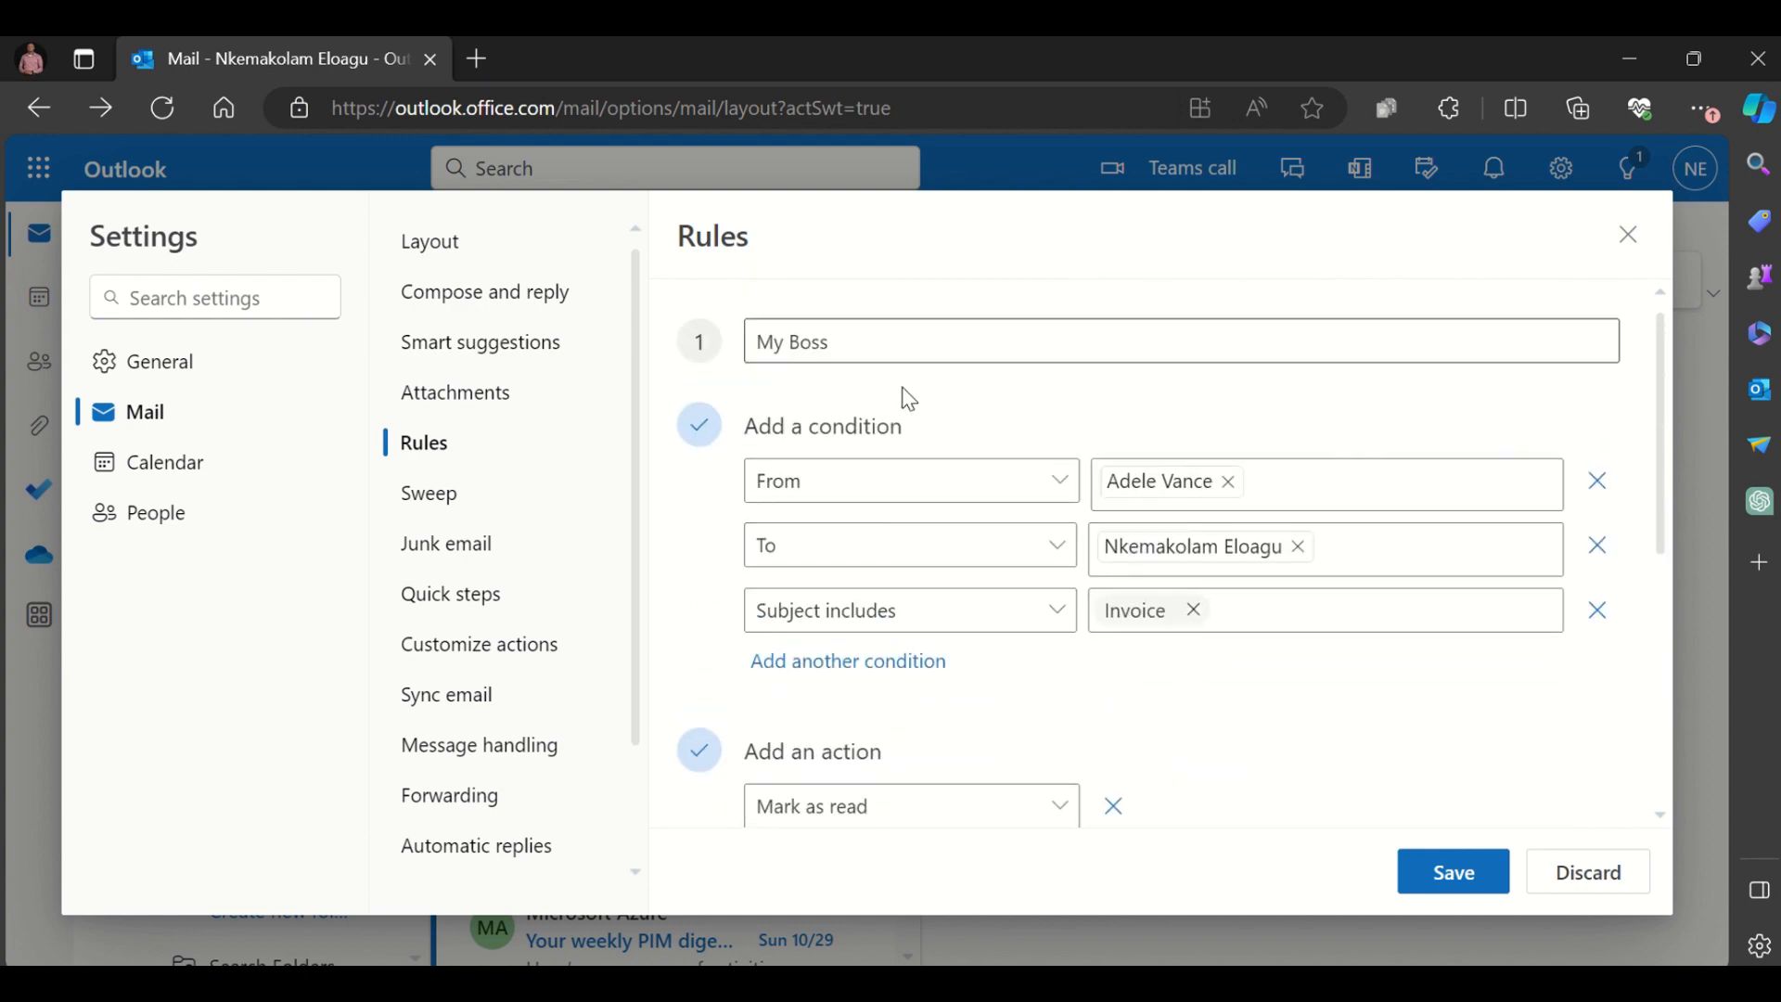
pyautogui.scroll(-5, 915, 509)
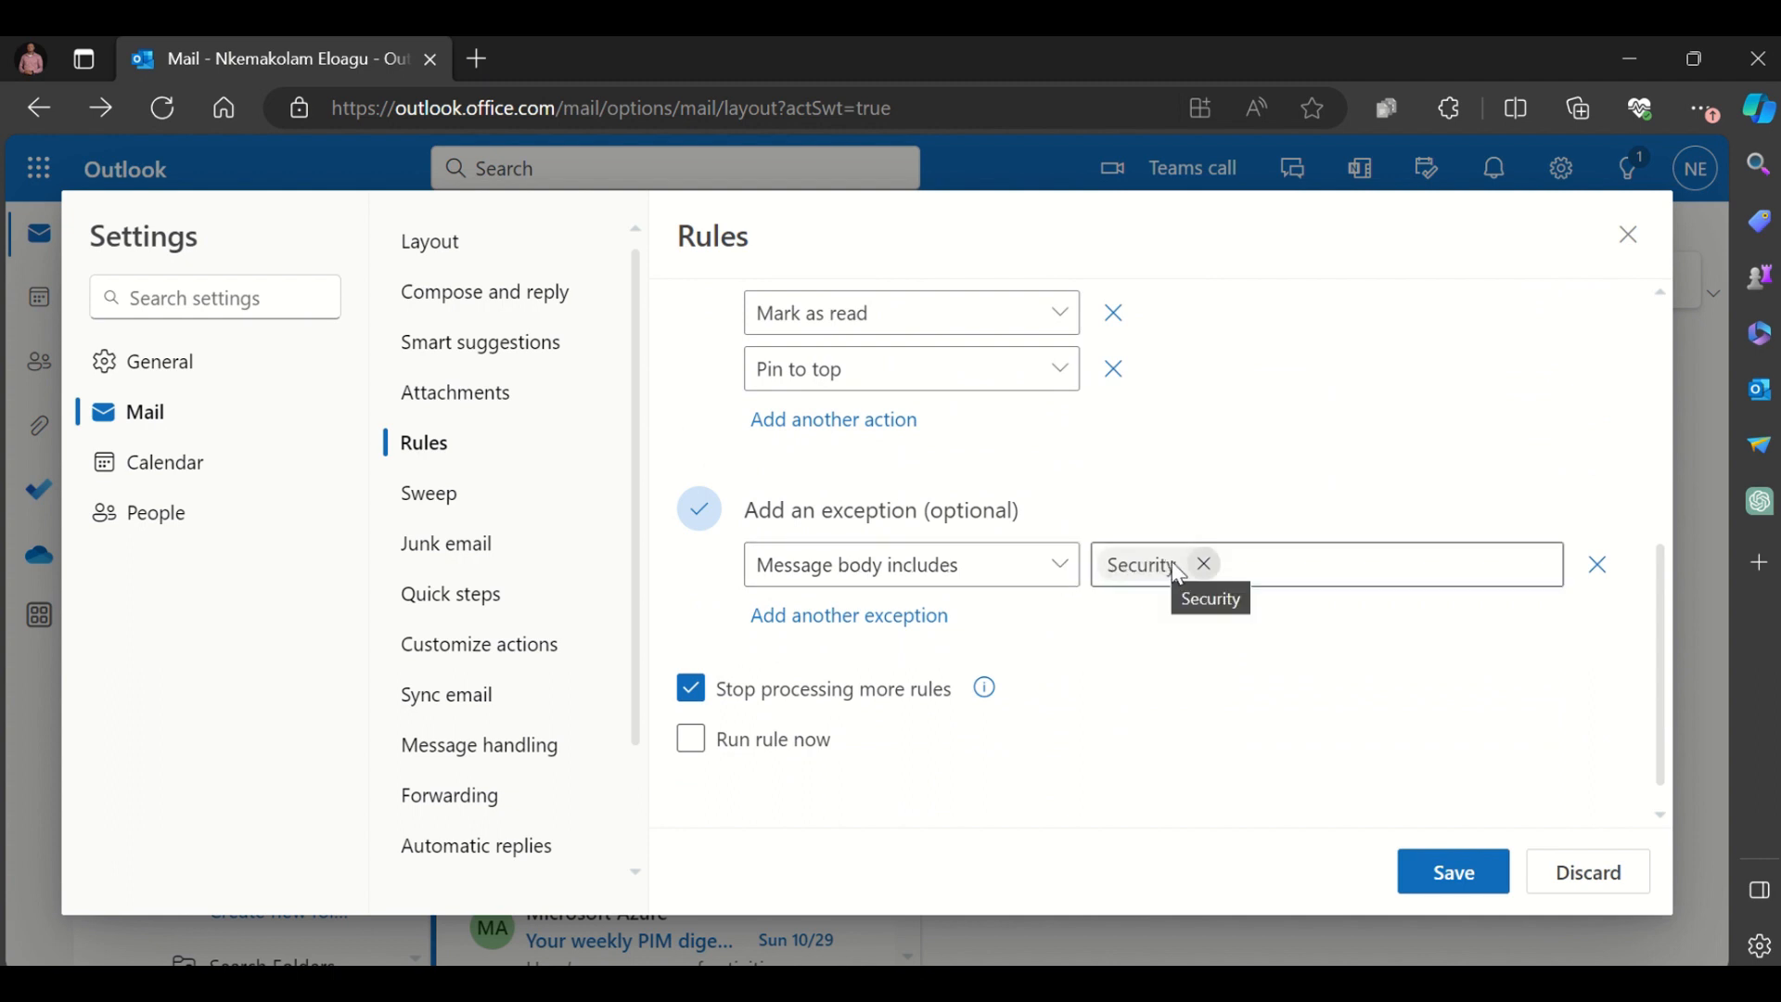
# - Enable Run rule now, disable Stop processing more rules, and save and run the My Boss rule
pyautogui.click(696, 746)
pyautogui.click(691, 690)
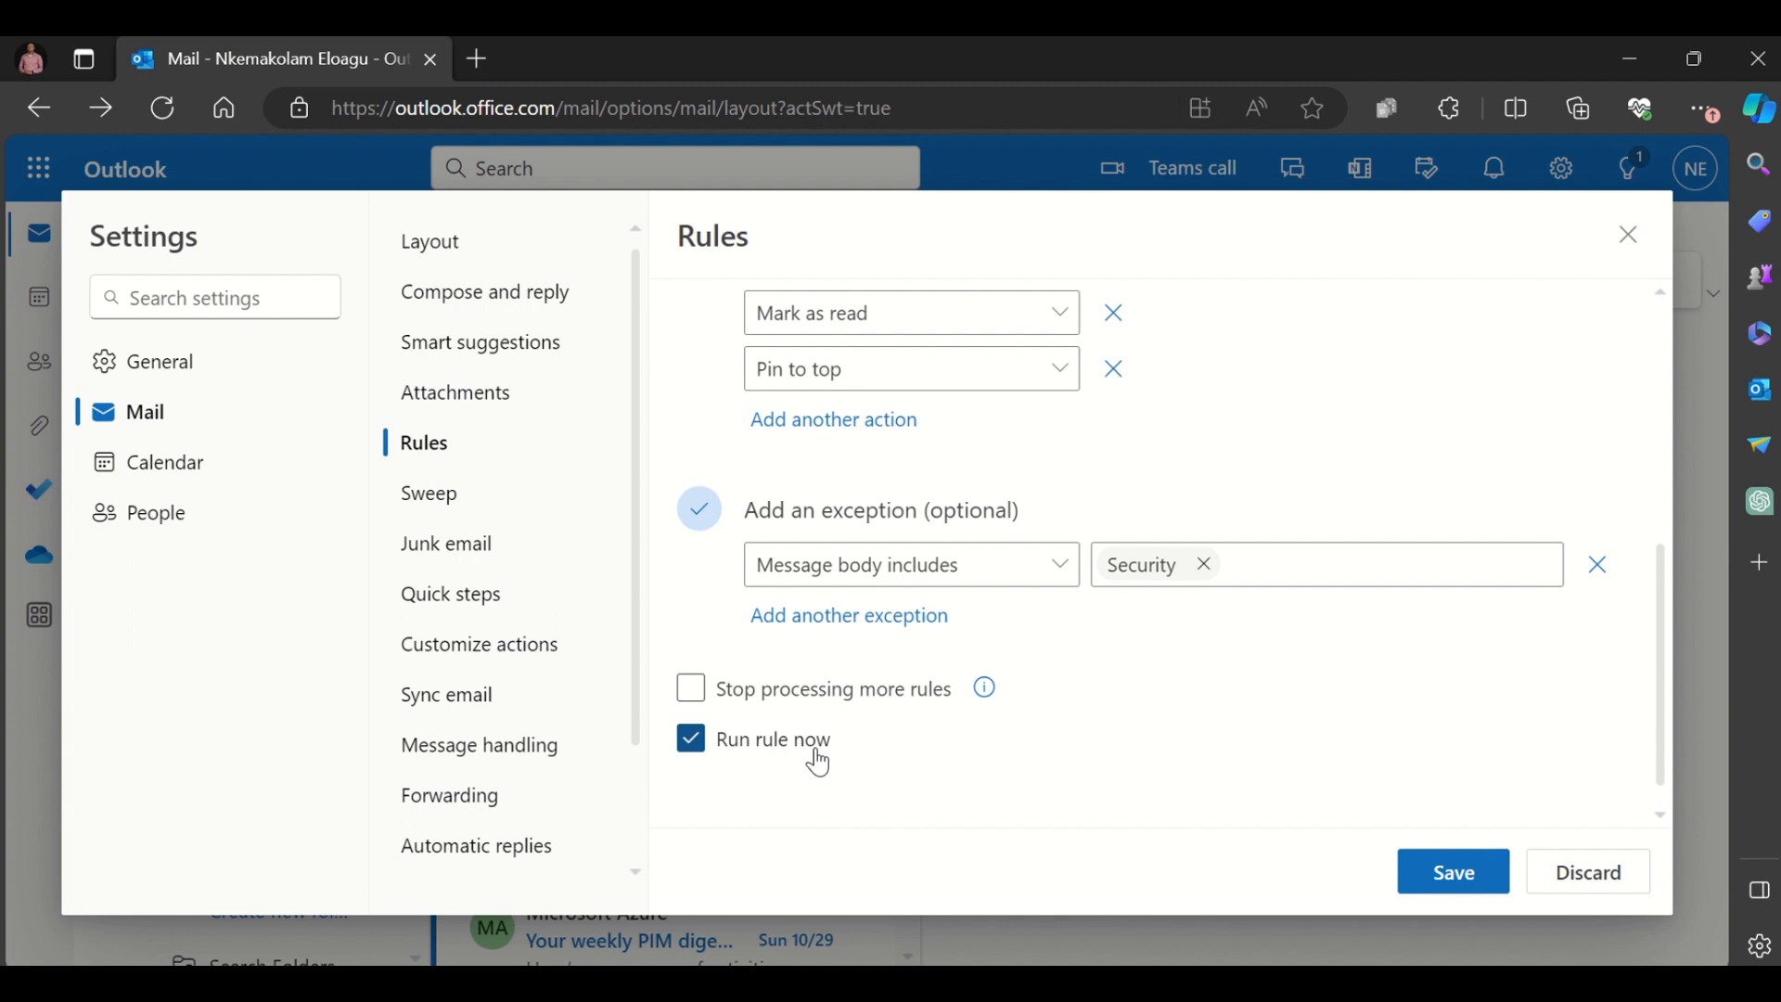
pyautogui.click(1454, 884)
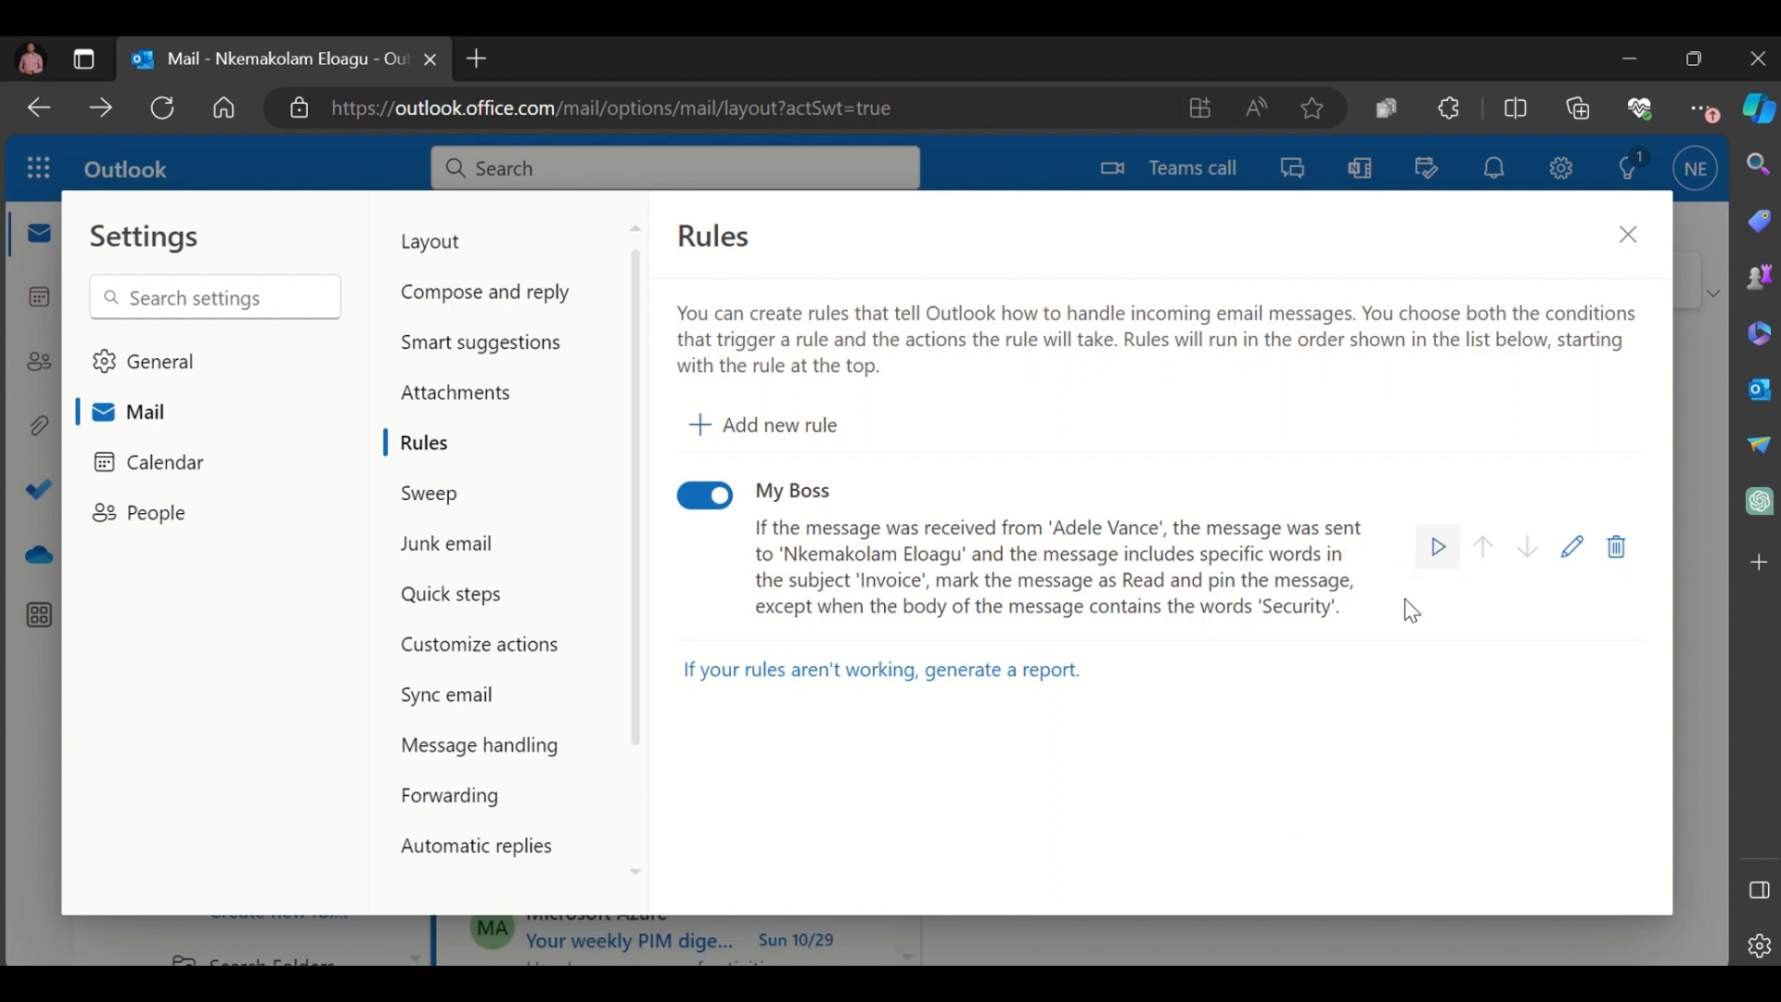
pyautogui.click(1440, 562)
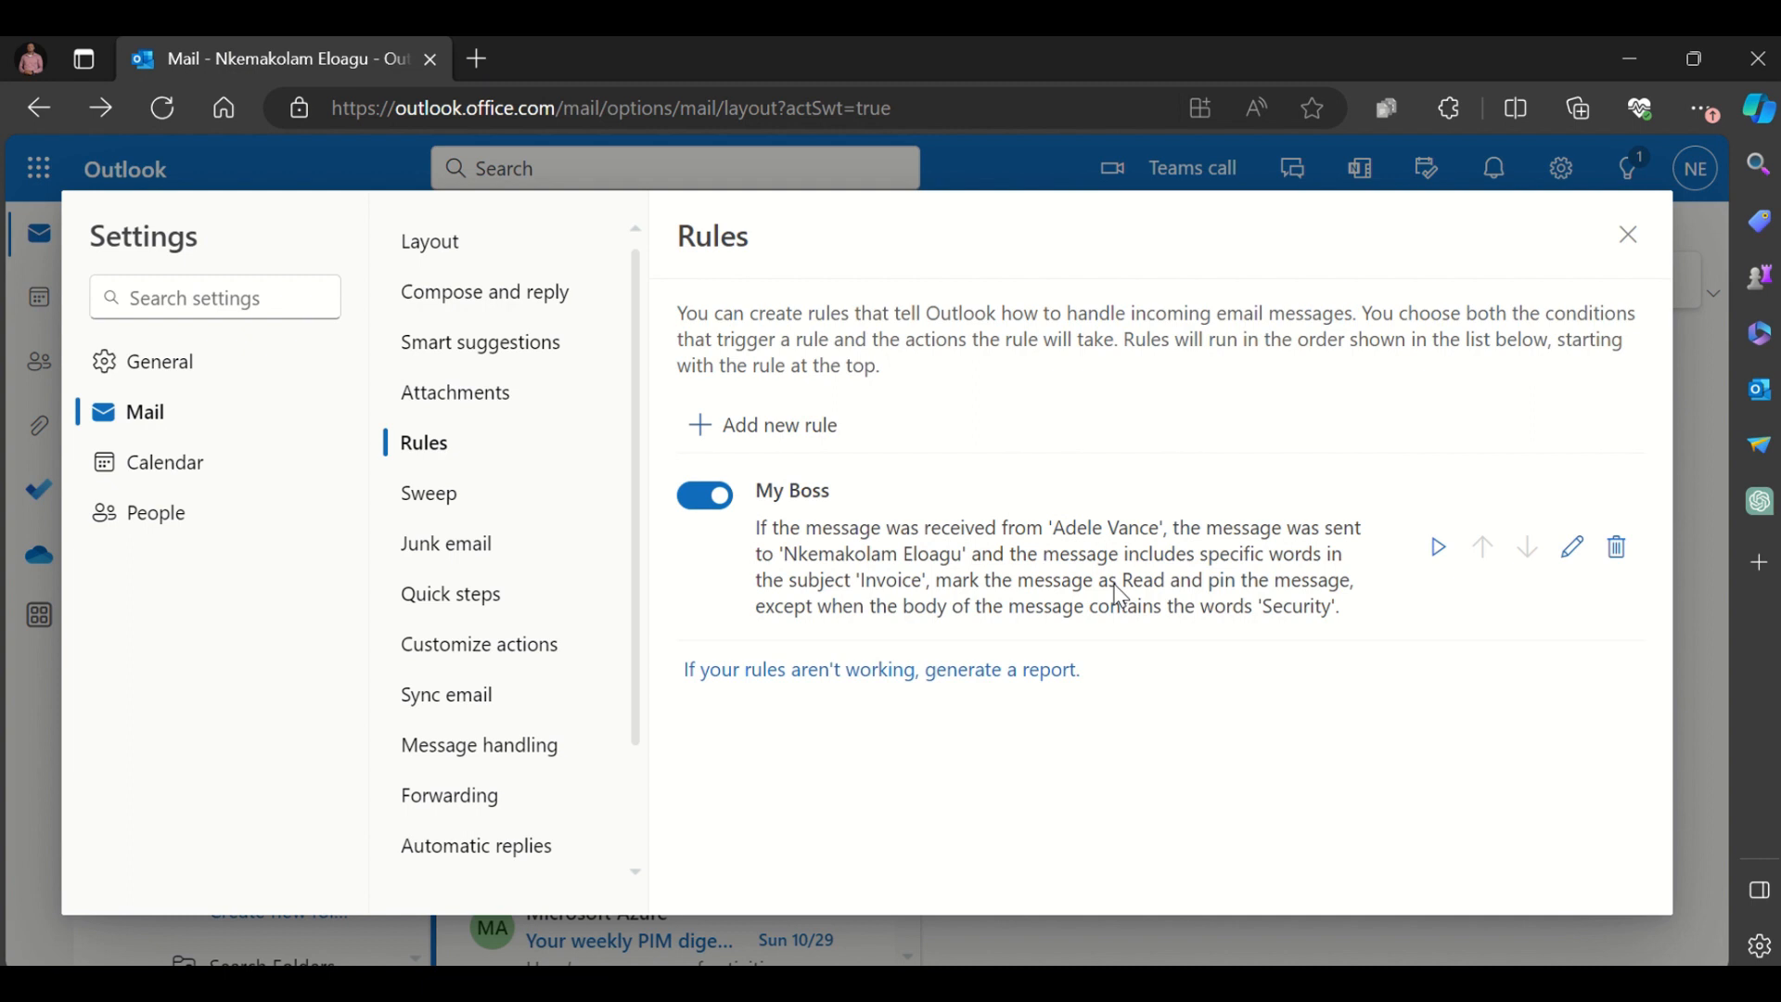
# - Switch the My Boss rule off and back on
pyautogui.click(721, 501)
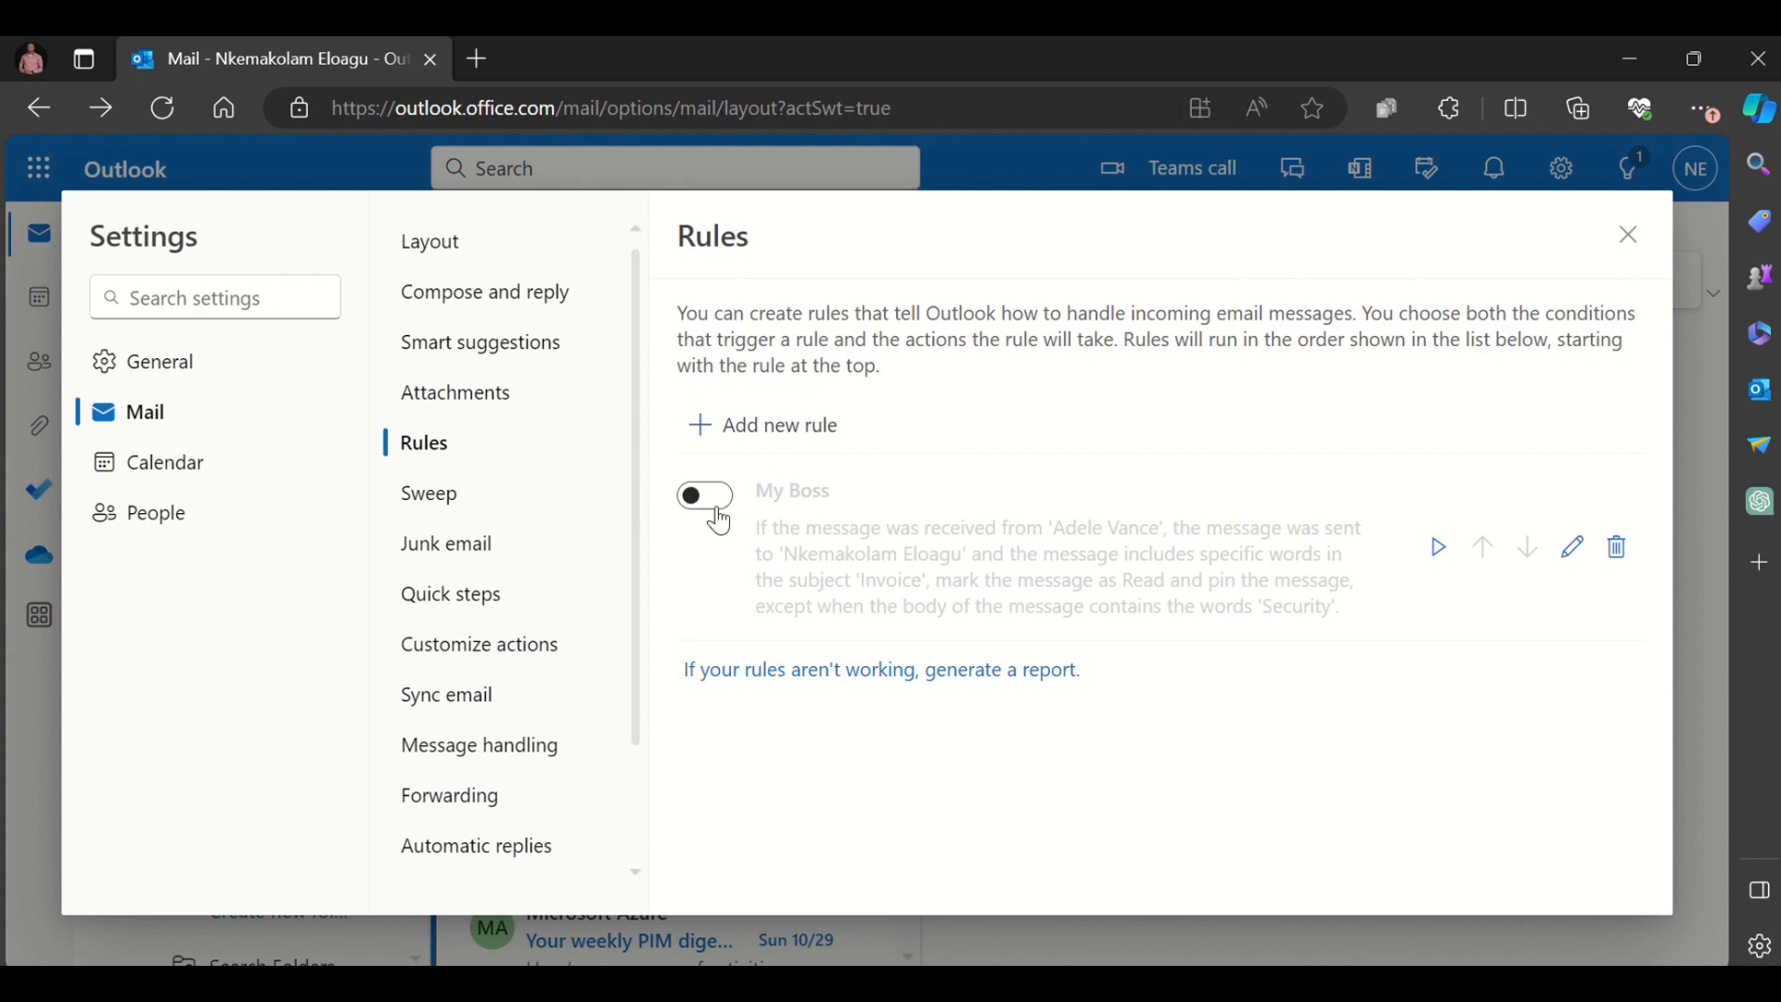
pyautogui.click(720, 520)
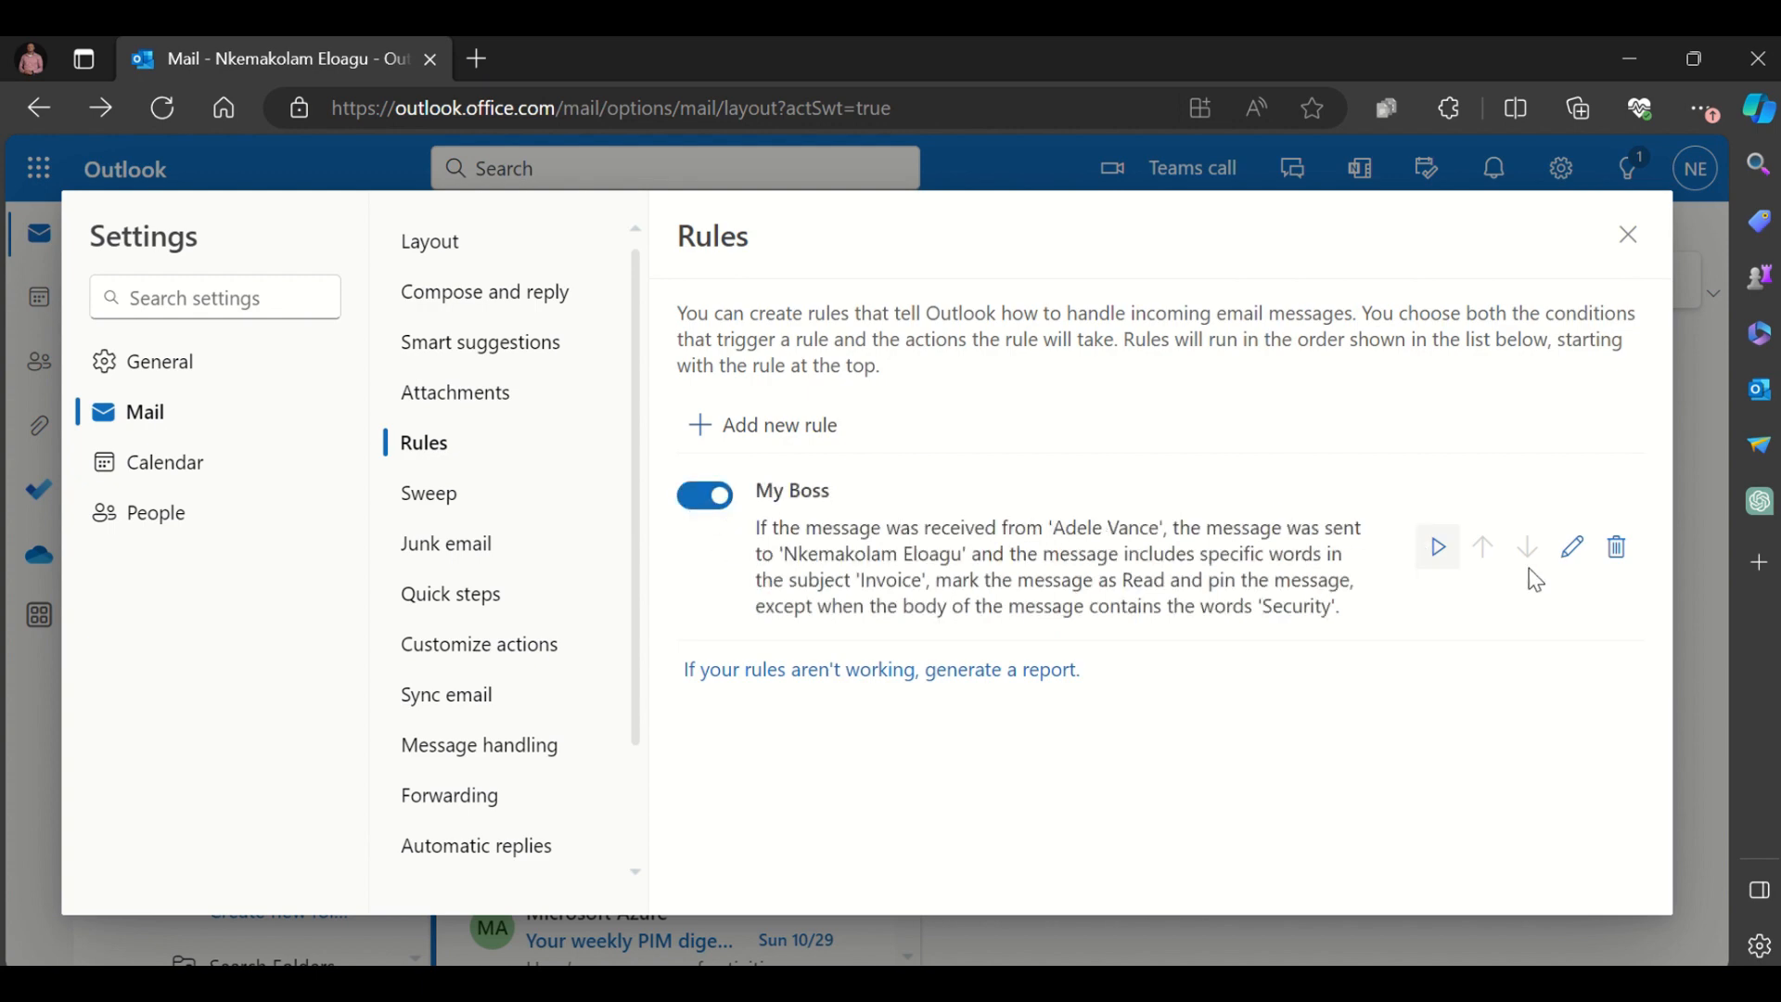
# - Open the My Boss rule for editing, review its conditions, actions and exception, and discard without changes
pyautogui.click(1571, 549)
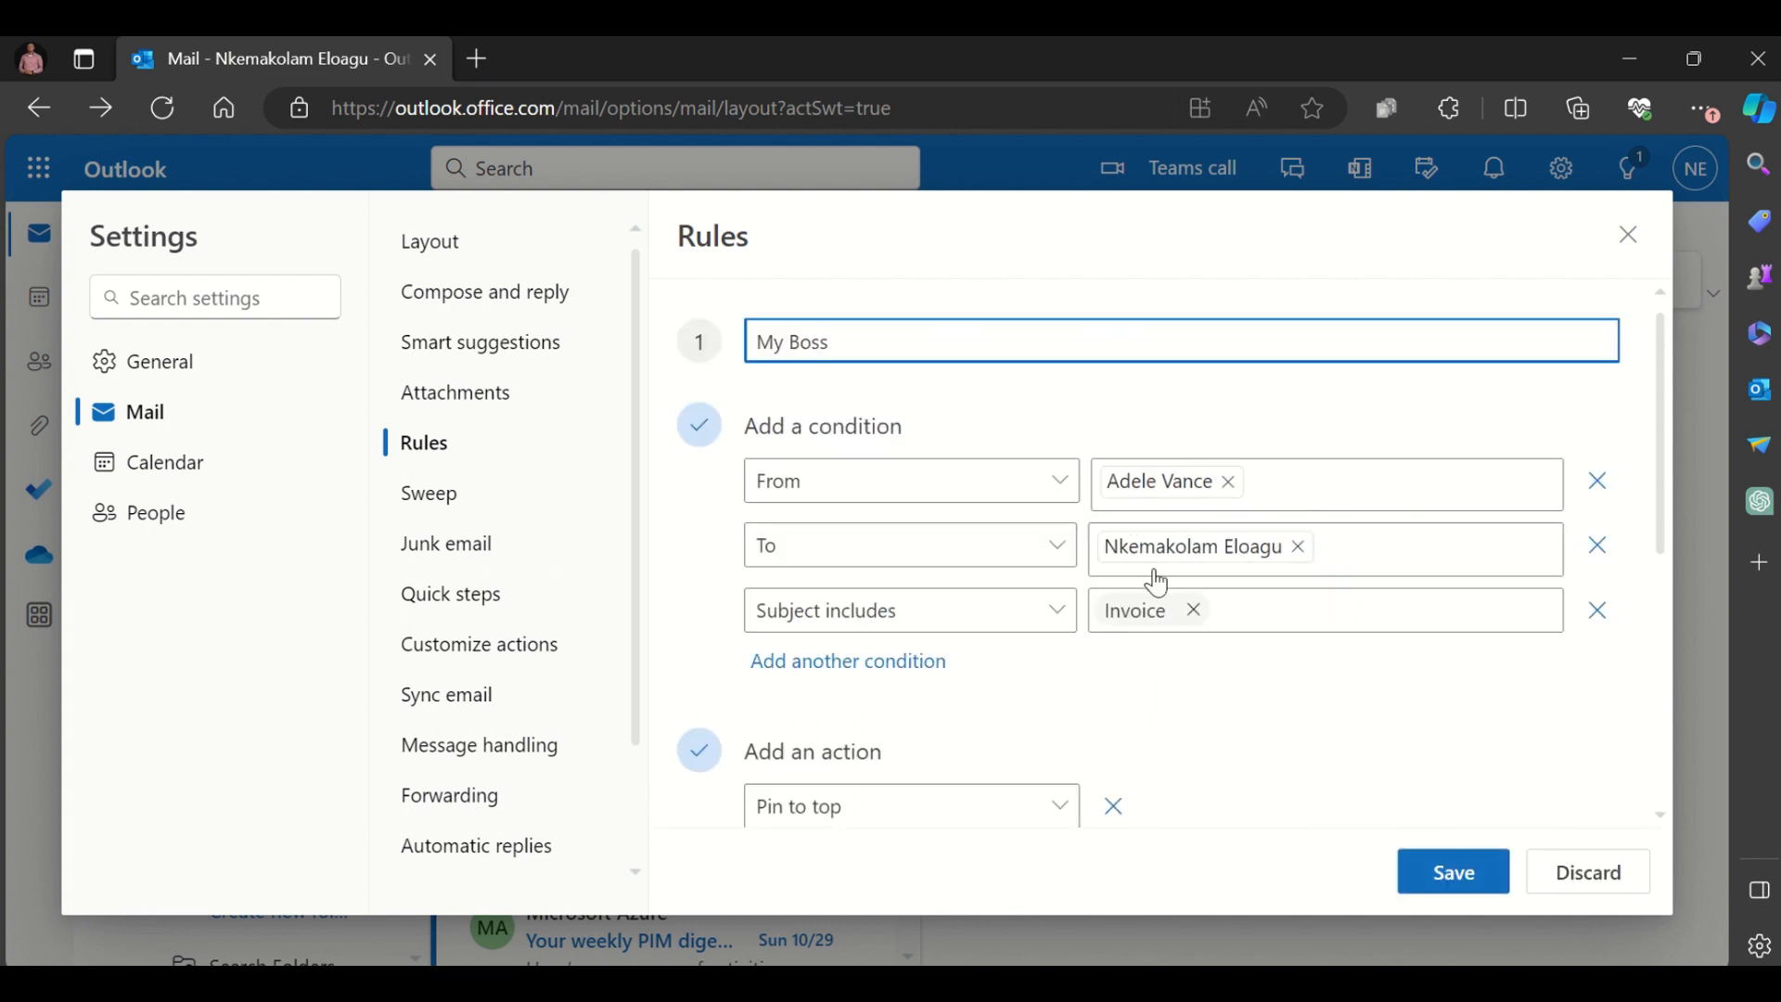
pyautogui.scroll(-3, 1061, 616)
pyautogui.scroll(2, 1105, 509)
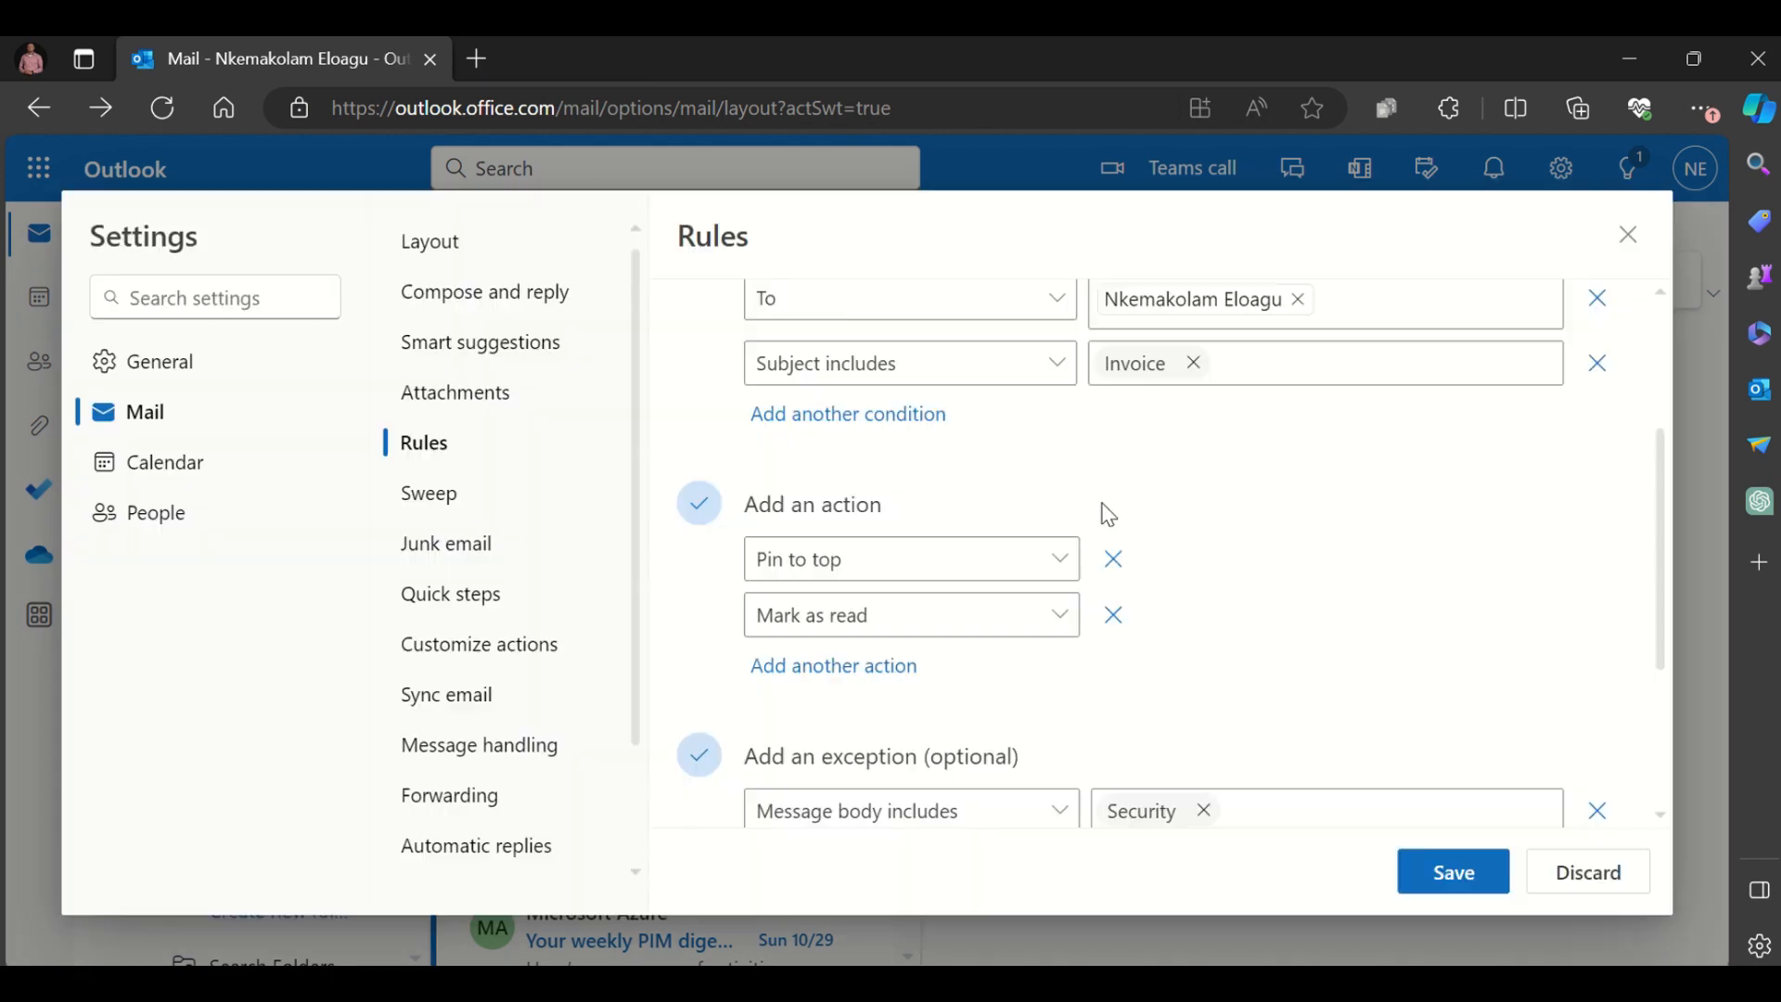
pyautogui.scroll(1, 992, 440)
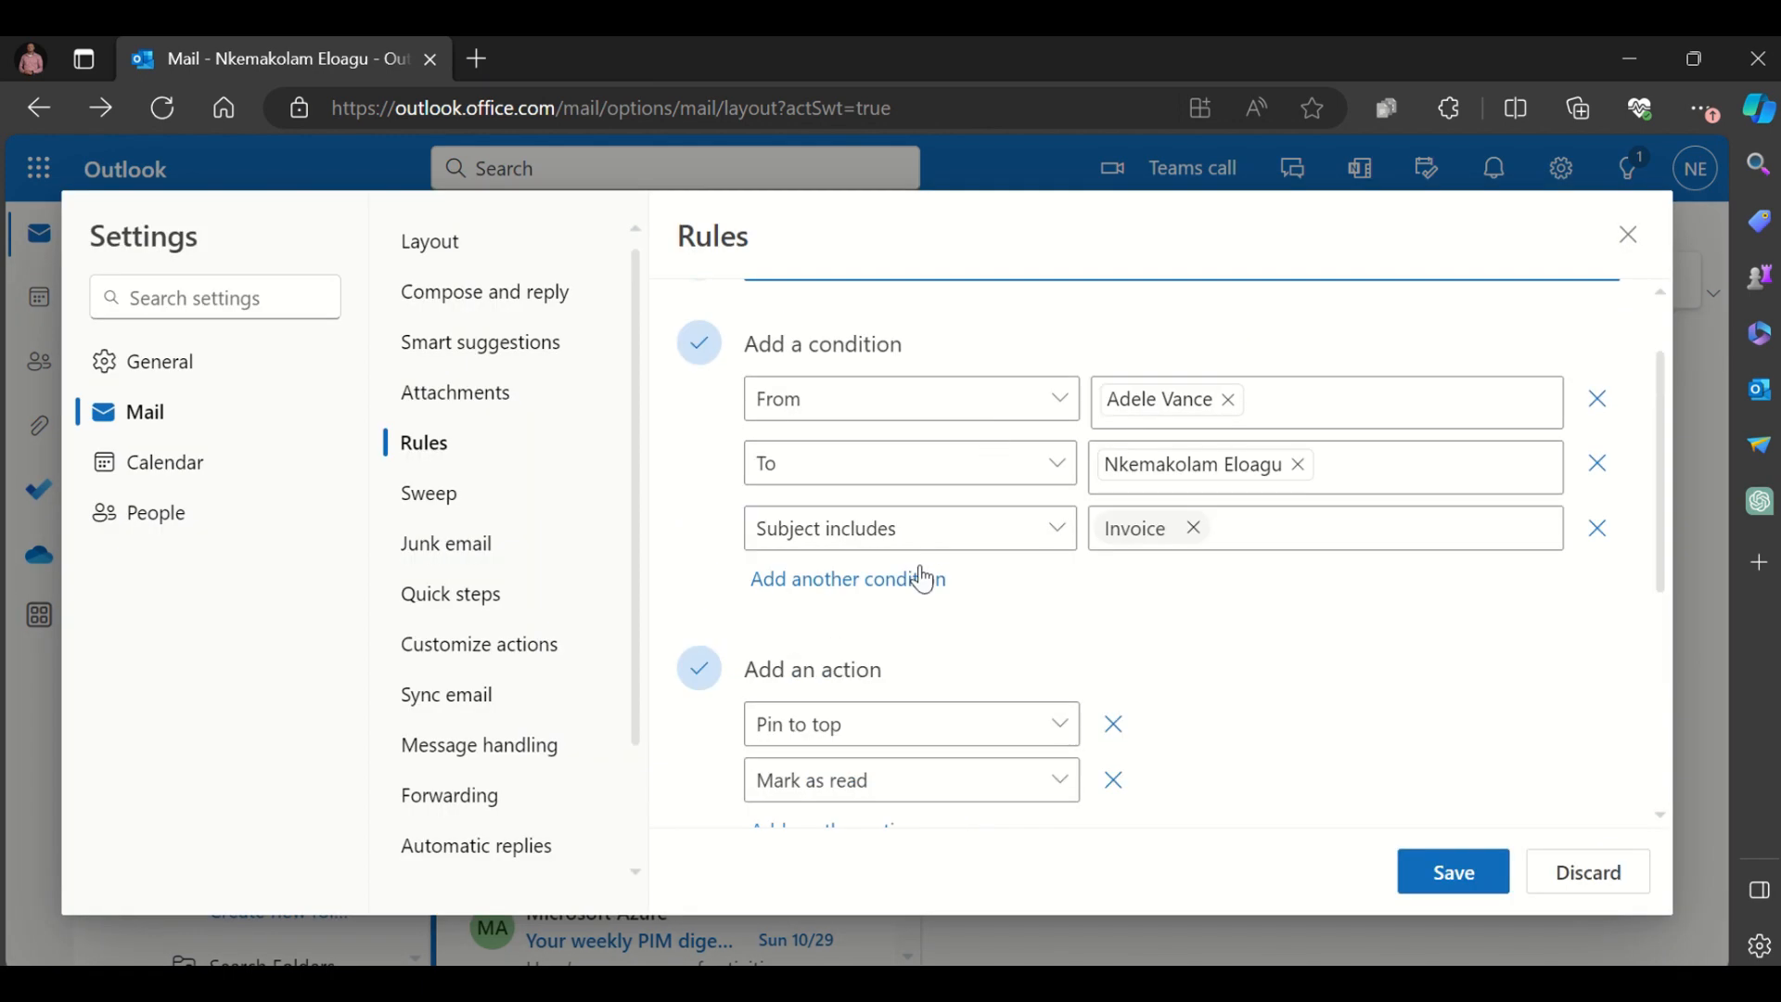
pyautogui.scroll(1, 993, 562)
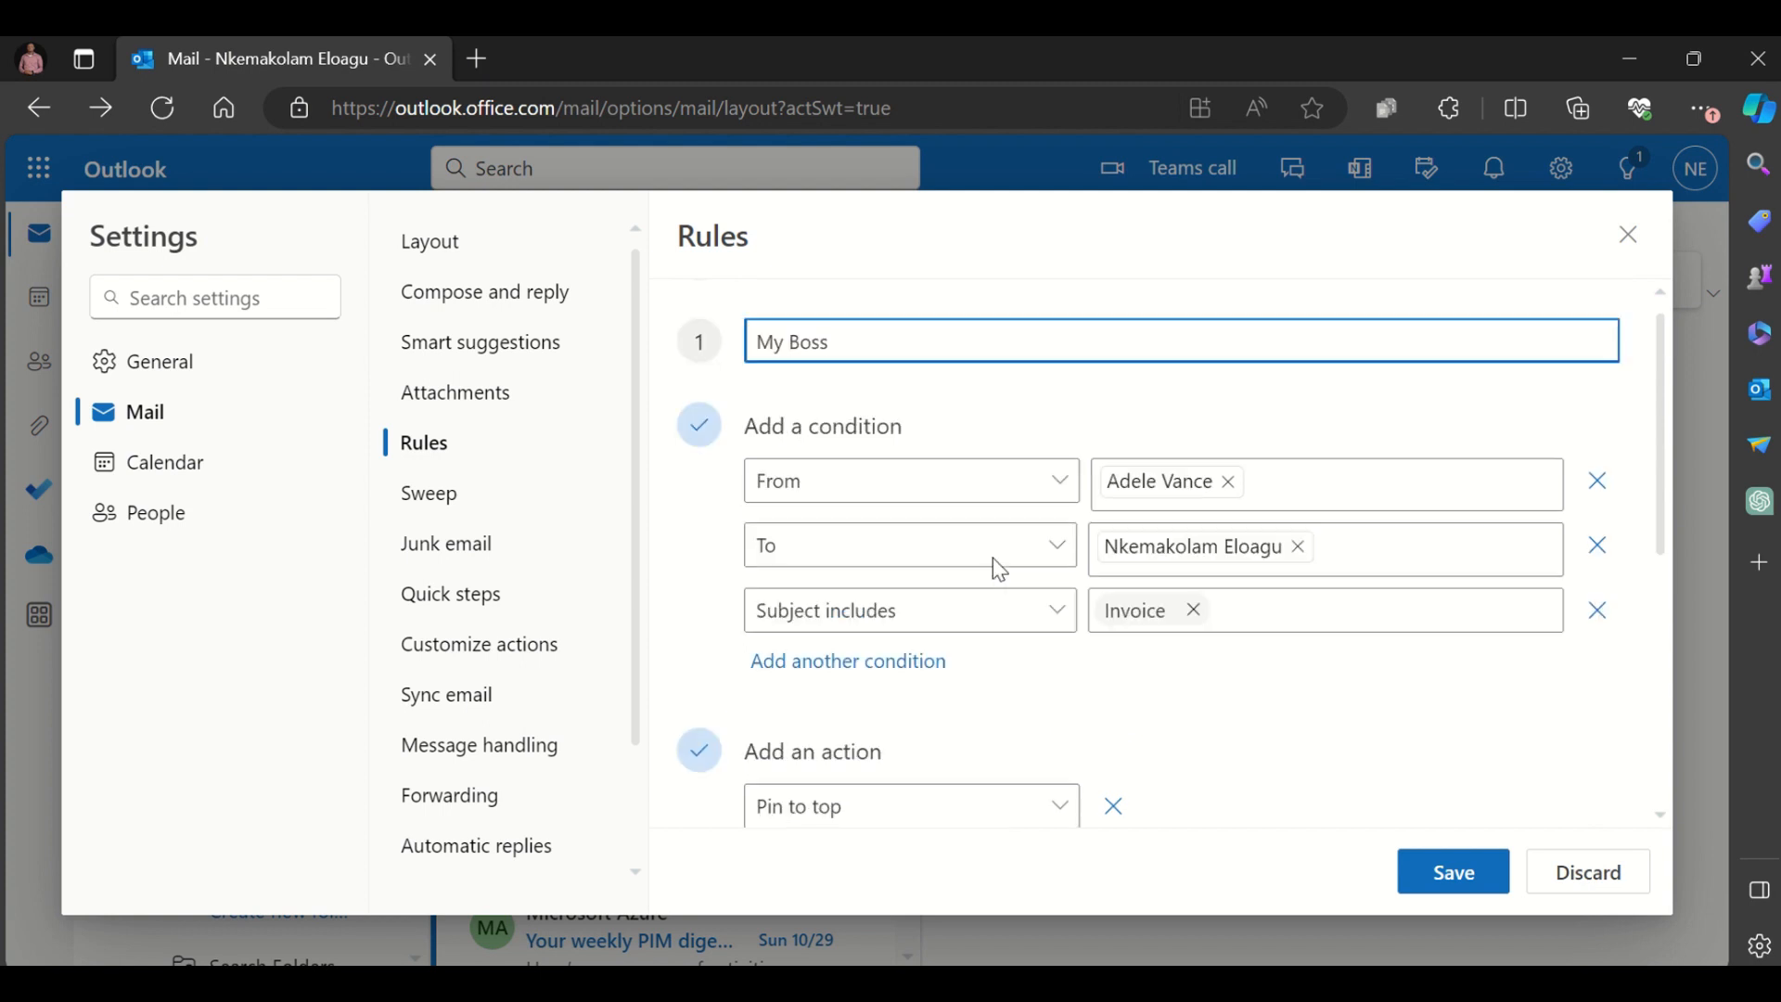
pyautogui.scroll(-3, 995, 576)
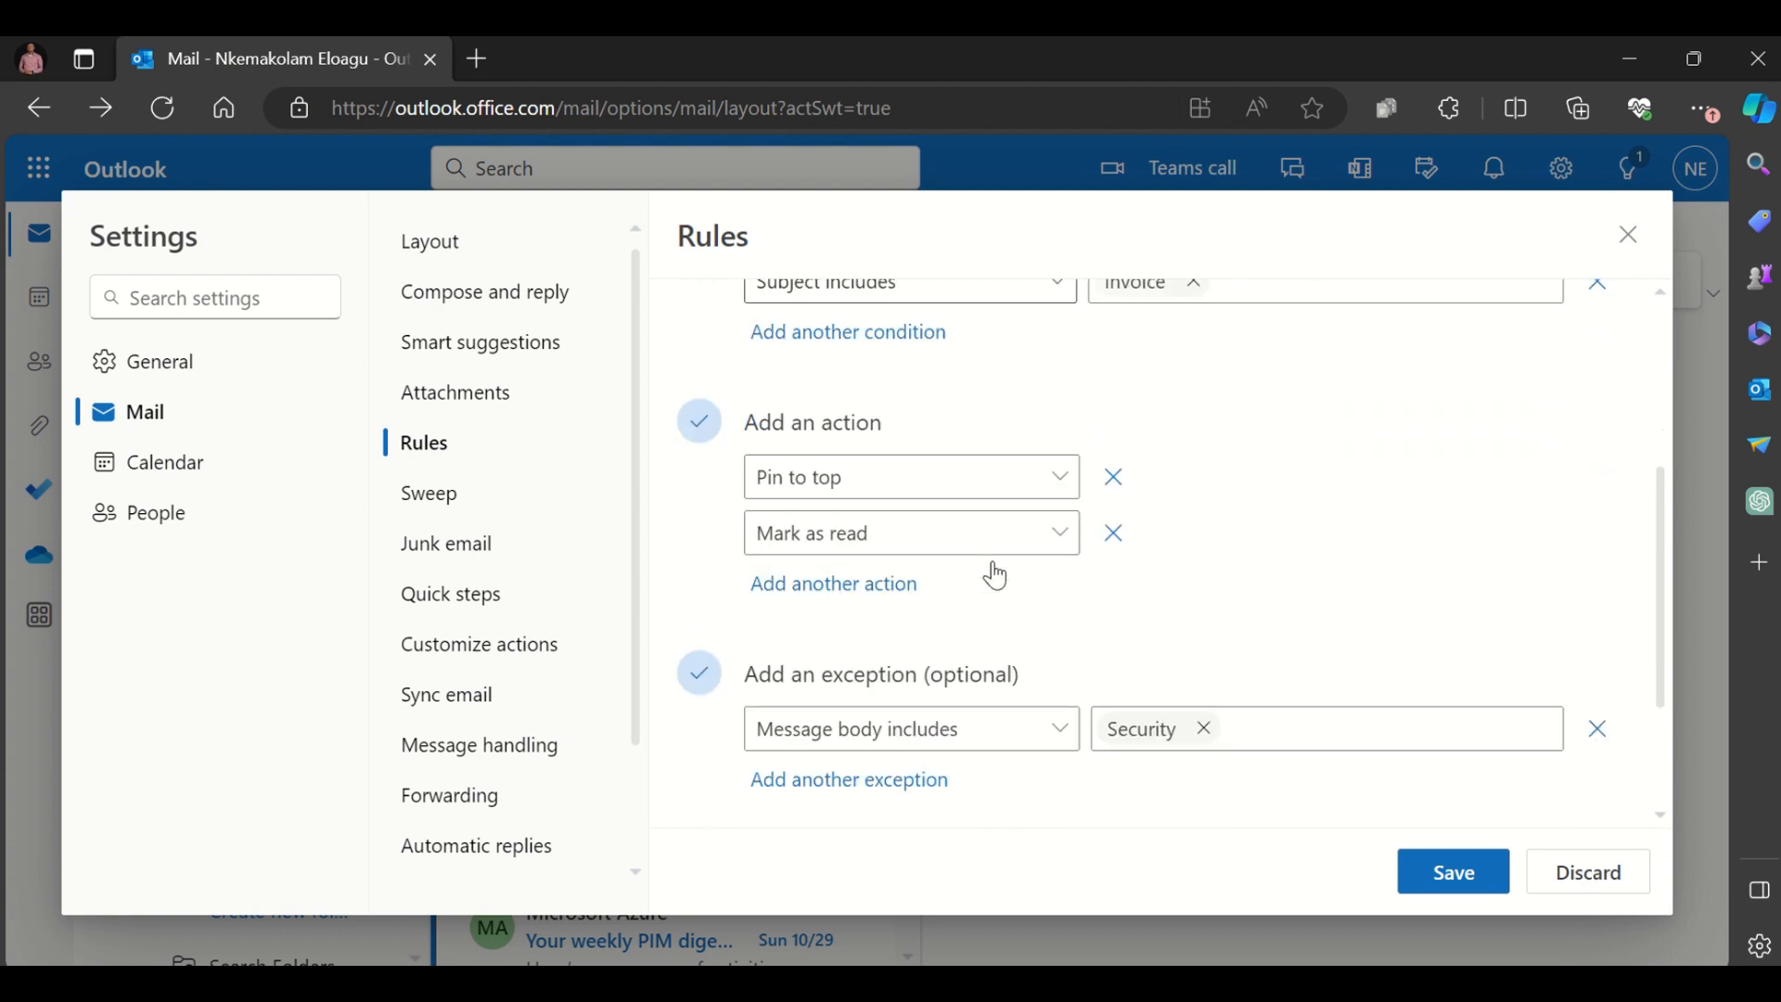
pyautogui.click(1579, 870)
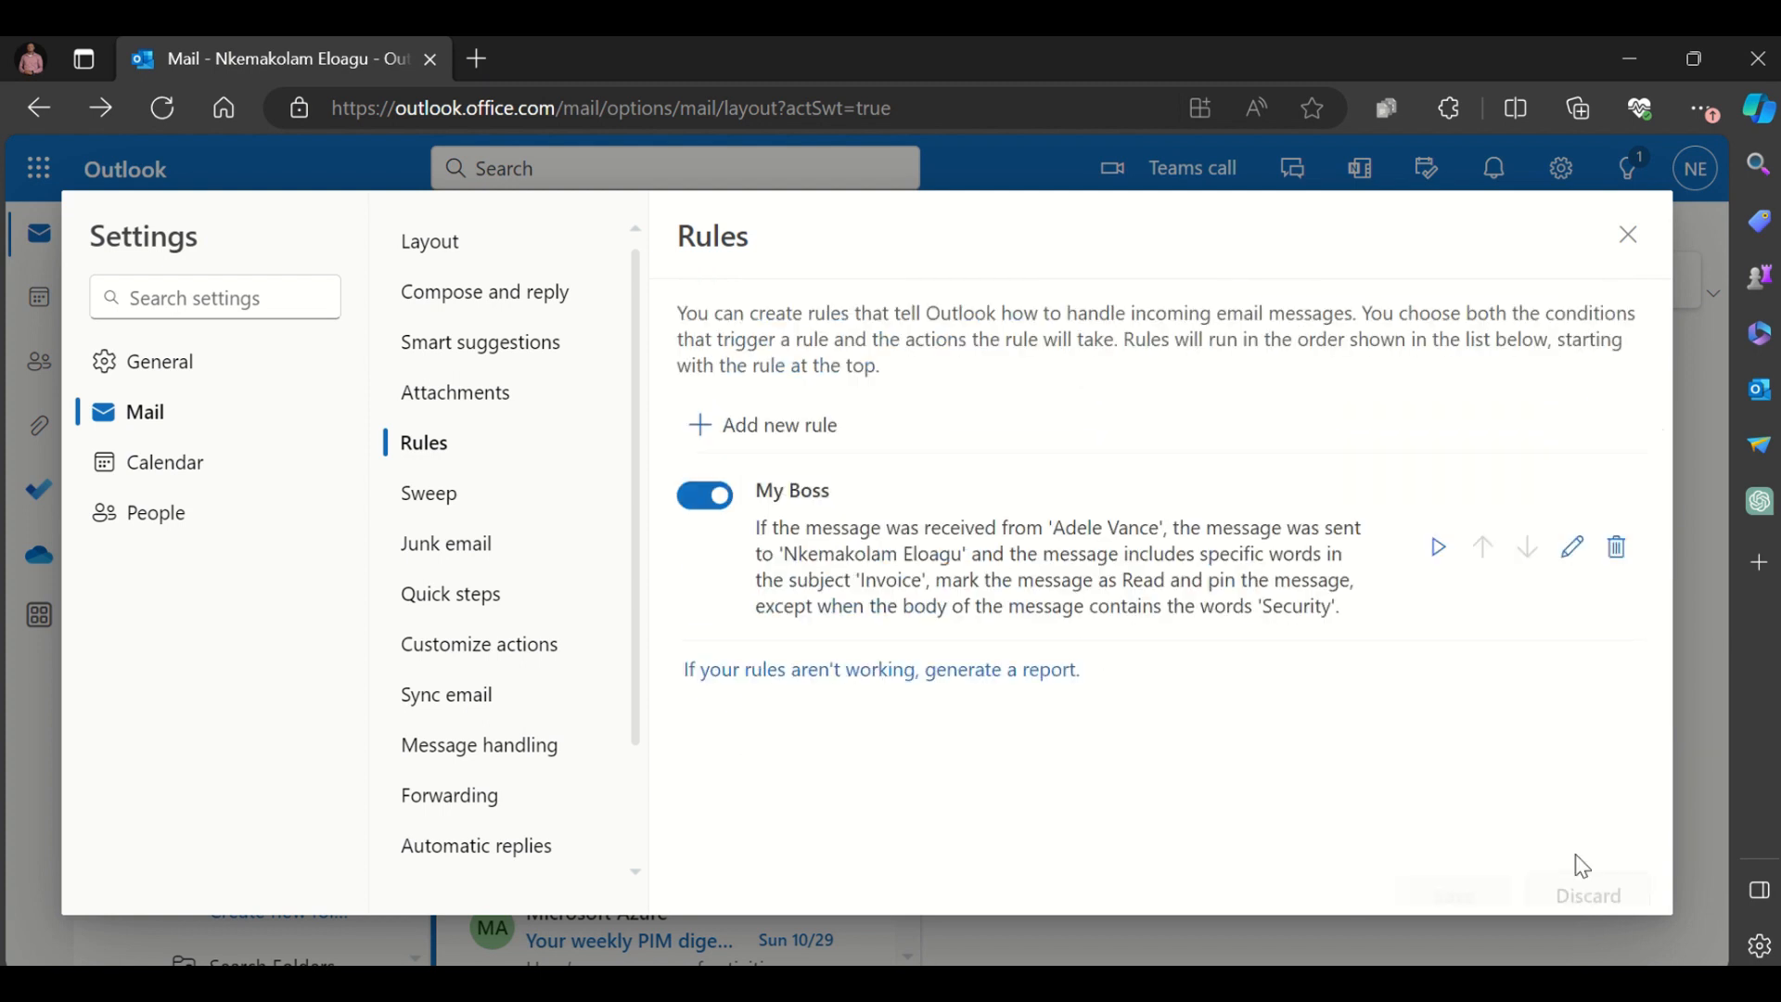
# - Start deleting the My Boss rule and dismiss the confirmation
pyautogui.click(1615, 548)
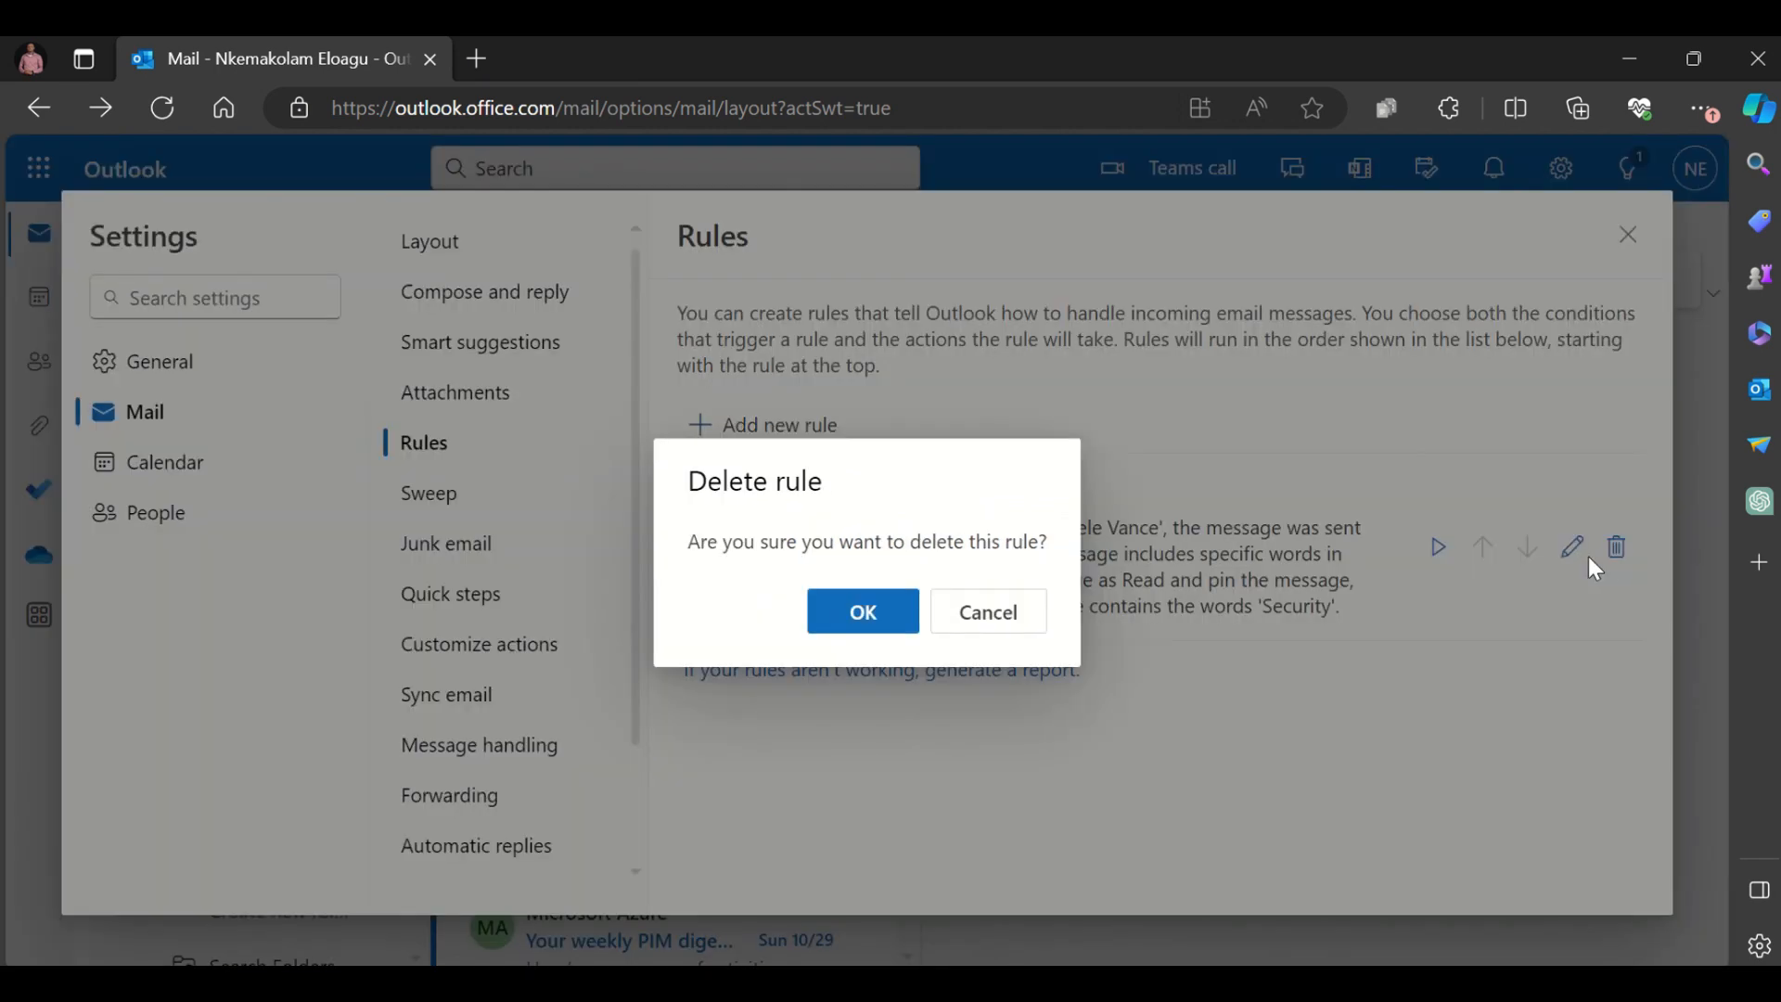
pyautogui.click(907, 621)
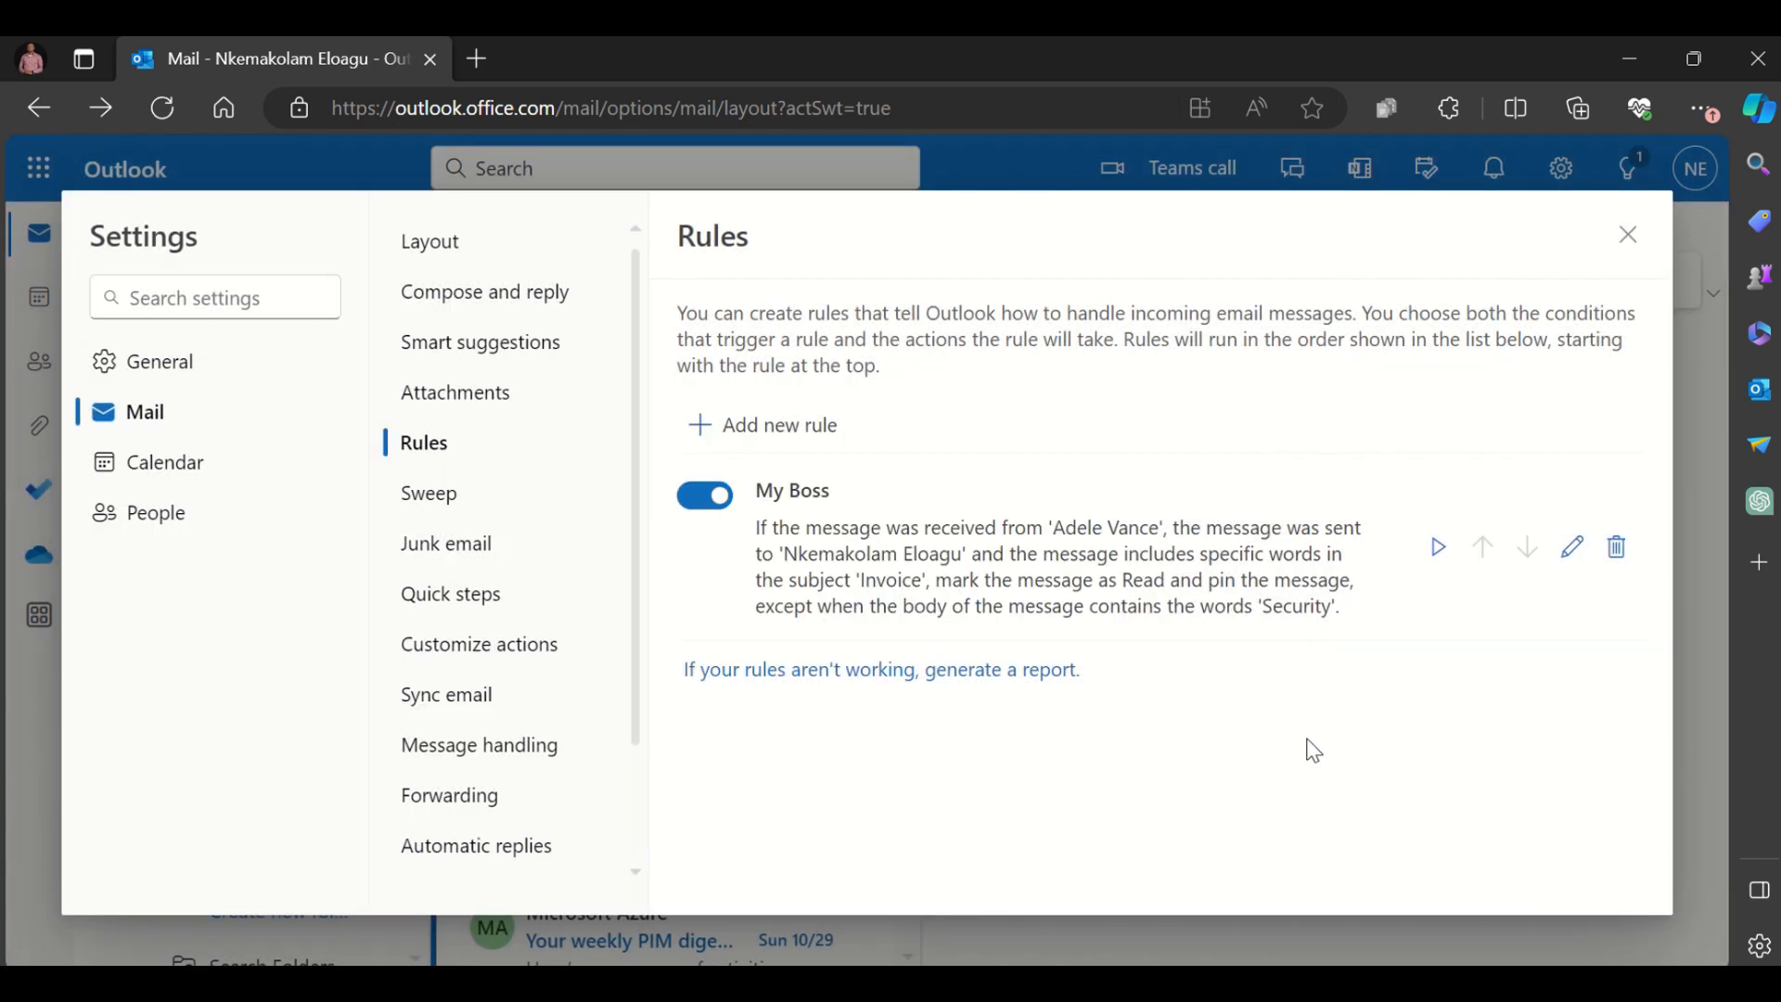